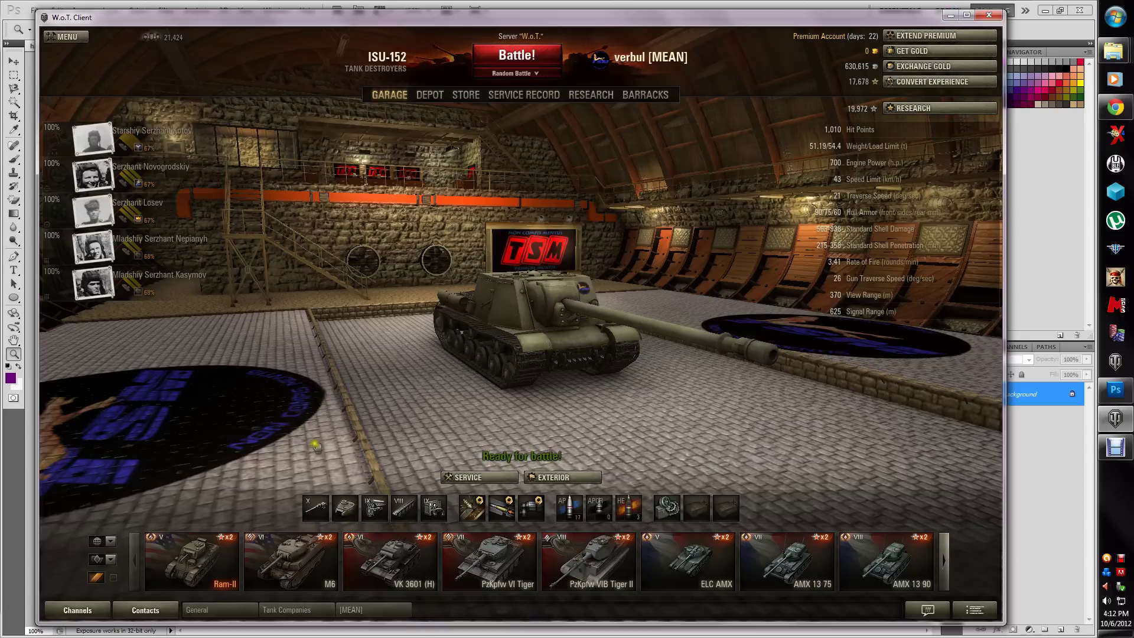
- Examine the hangar floor and surroundings from several angles in the World of Tanks garage, and switch to Photoshop
left_click_drag(319, 444, 646, 321)
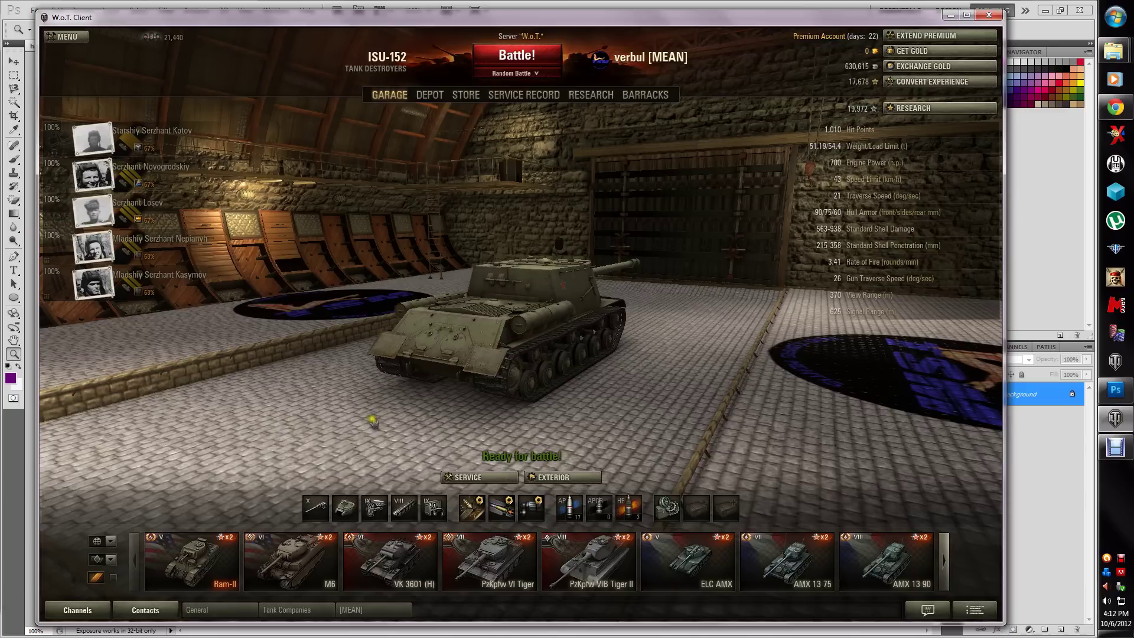
left_click_drag(697, 417, 402, 431)
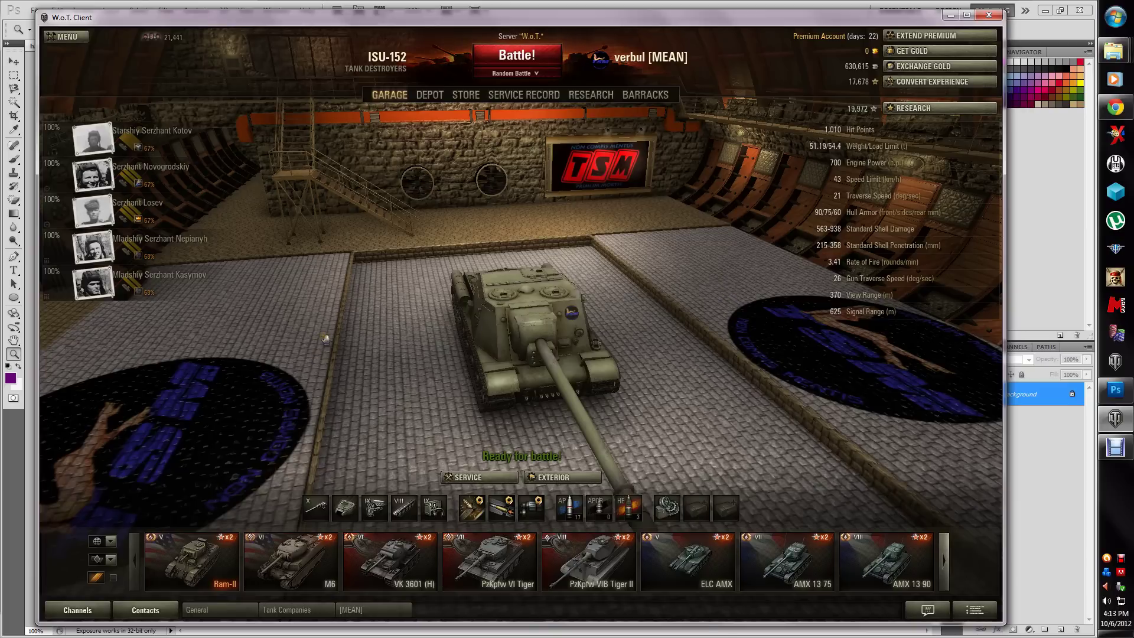
left_click(951, 15)
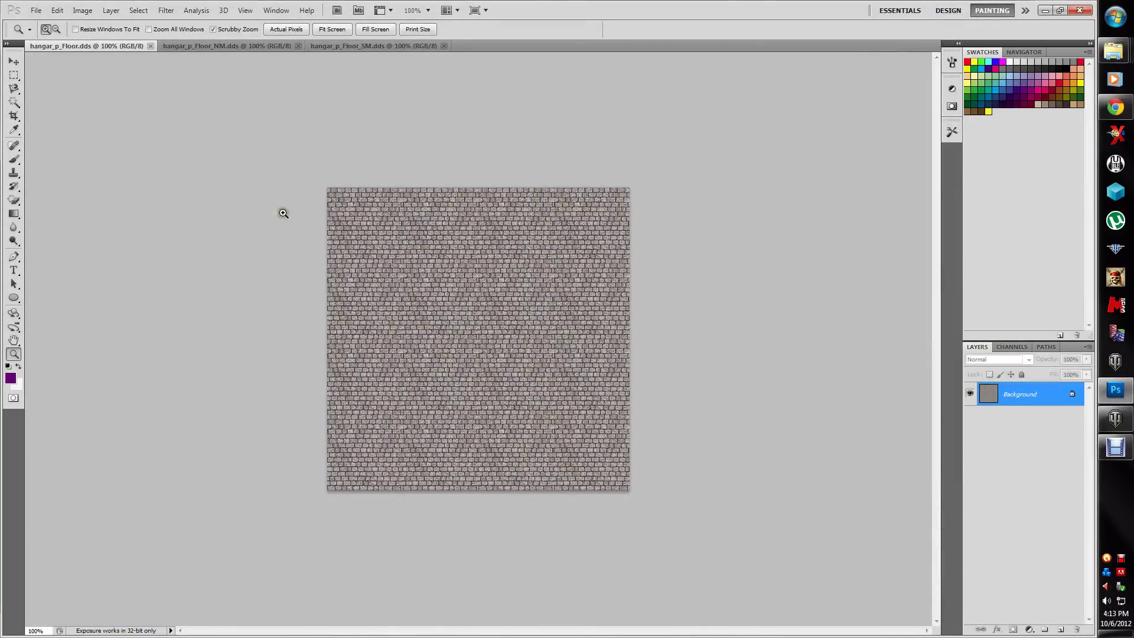
- Look through the DDS texture files in the Hangar_premium folder without opening any
left_click(36, 10)
left_click(42, 33)
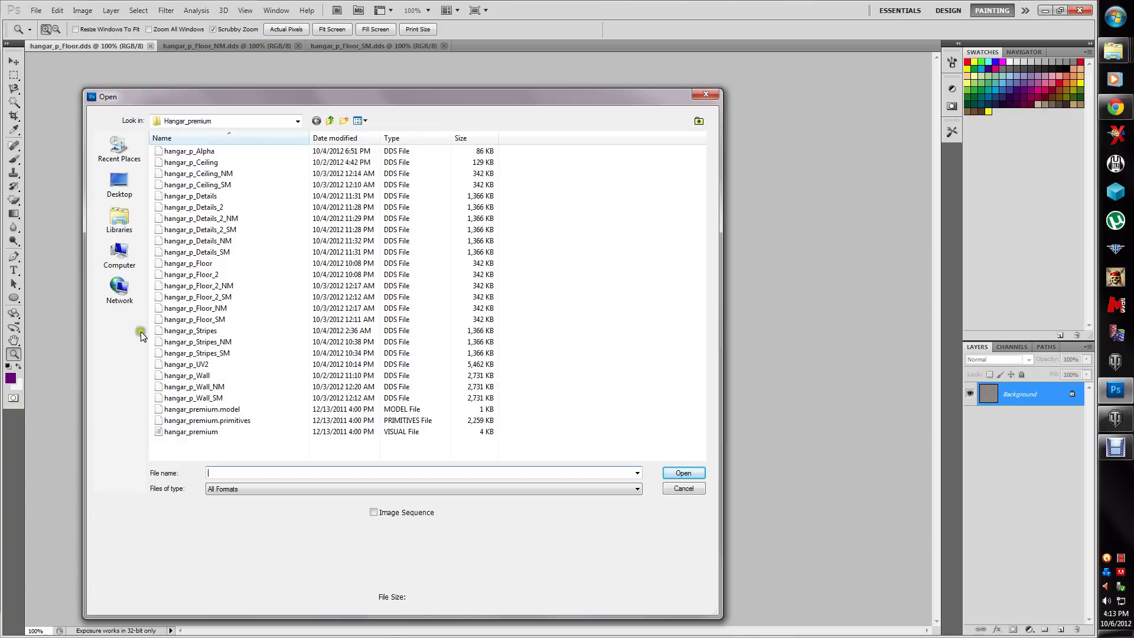
left_click(702, 96)
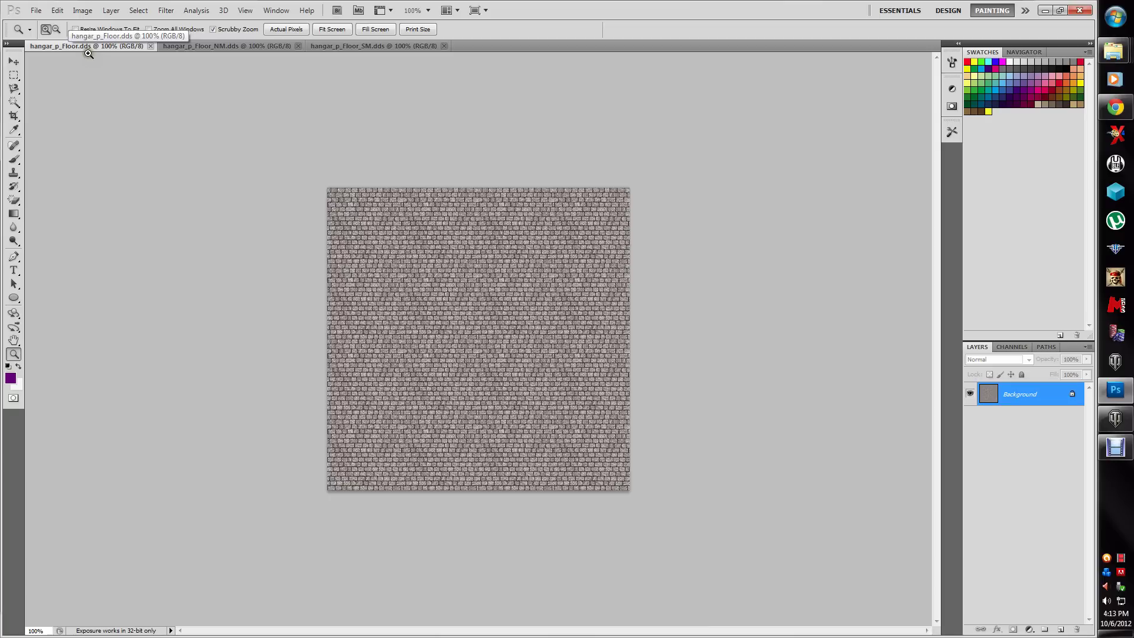
- Compare the hangar_p_Floor_SM and hangar_p_Floor_NM textures with the base hangar_p_Floor texture
left_click(345, 47)
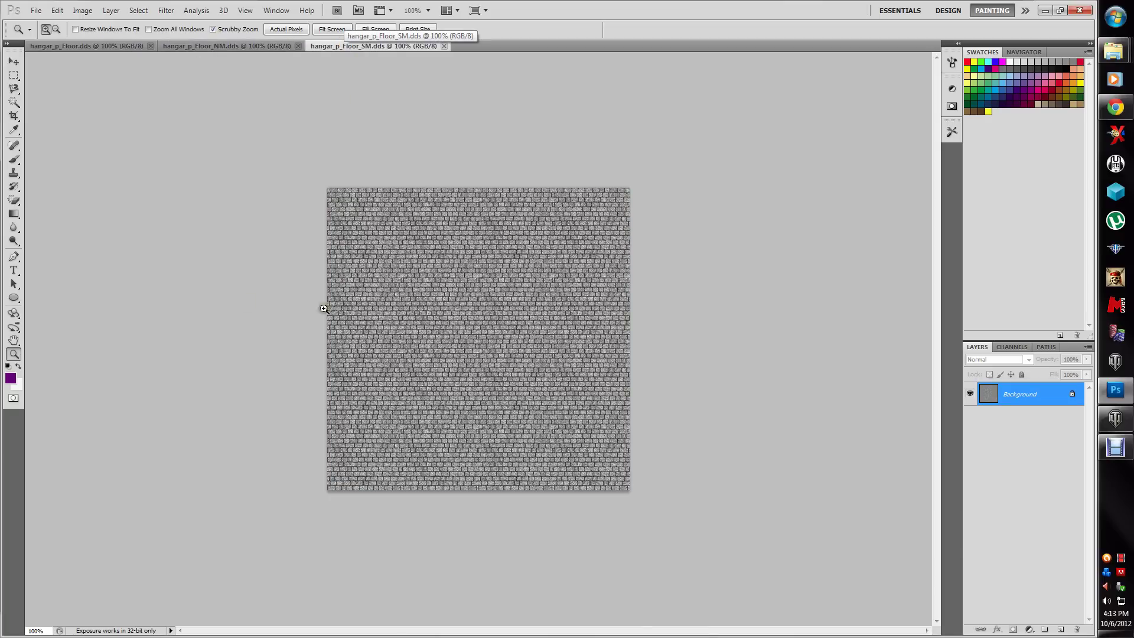
left_click(235, 46)
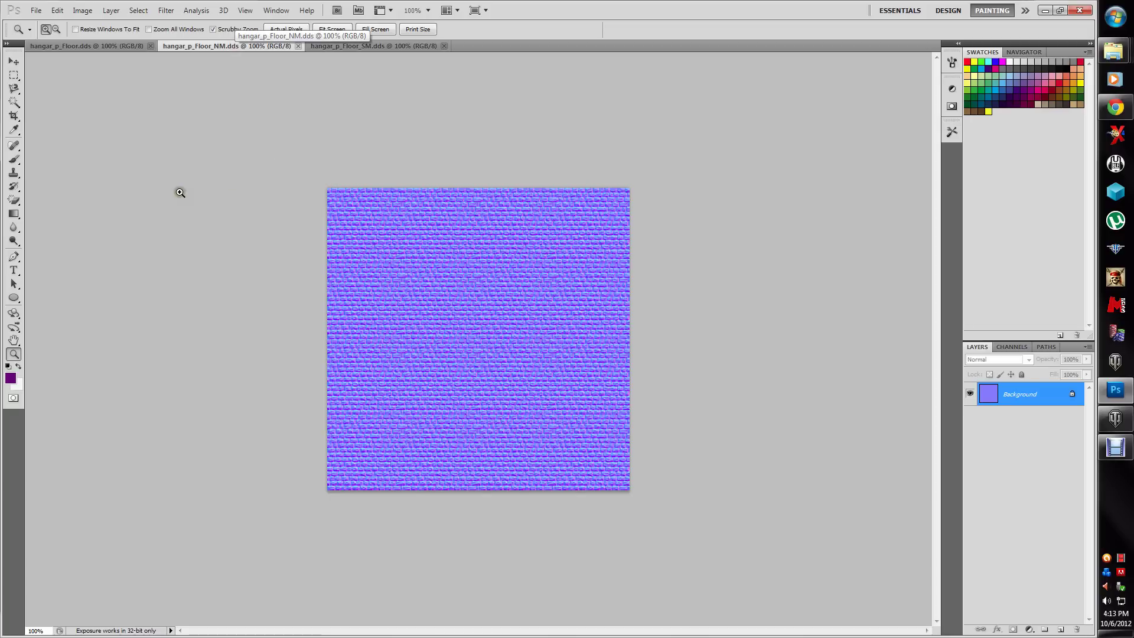
left_click(107, 46)
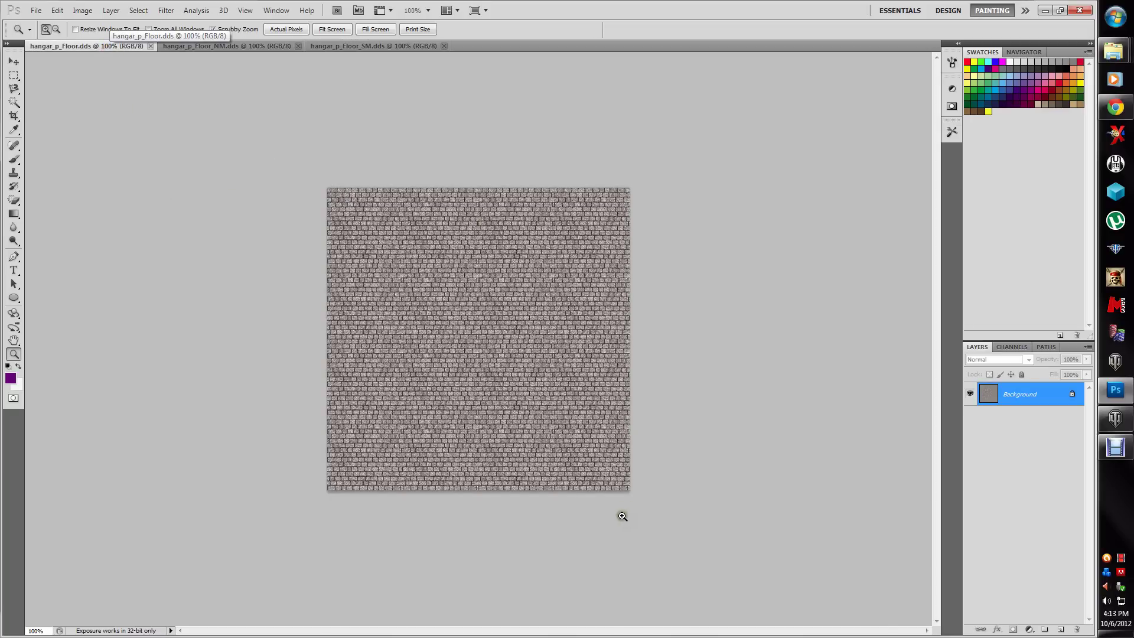
- Open the Cobblestone image from the textures folder on the desktop
left_click(36, 10)
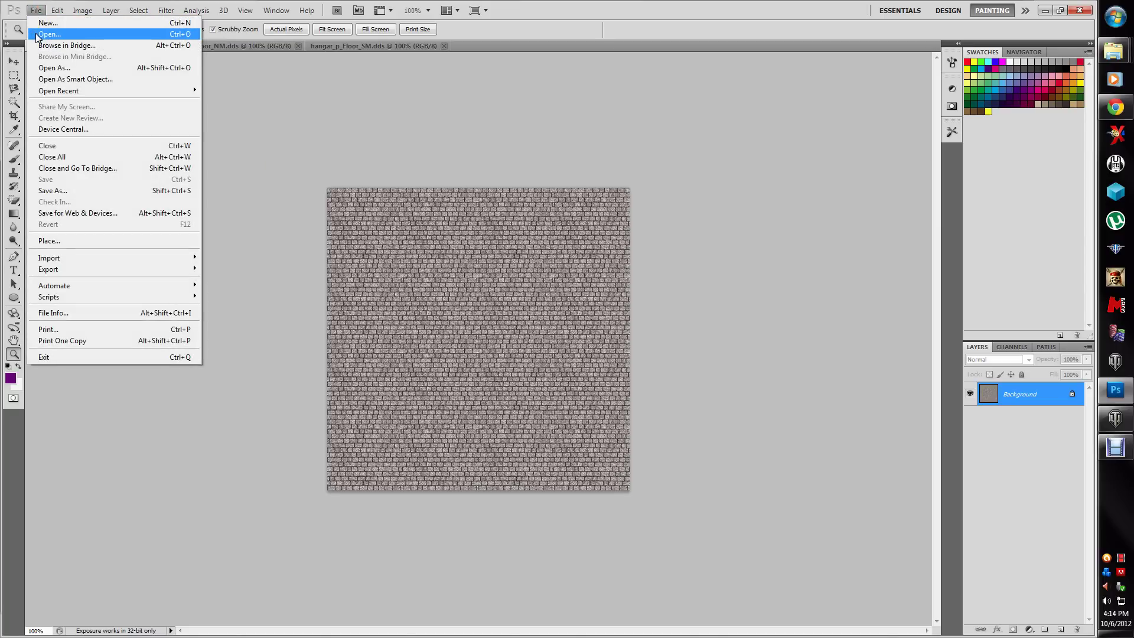
left_click(36, 35)
left_click(120, 184)
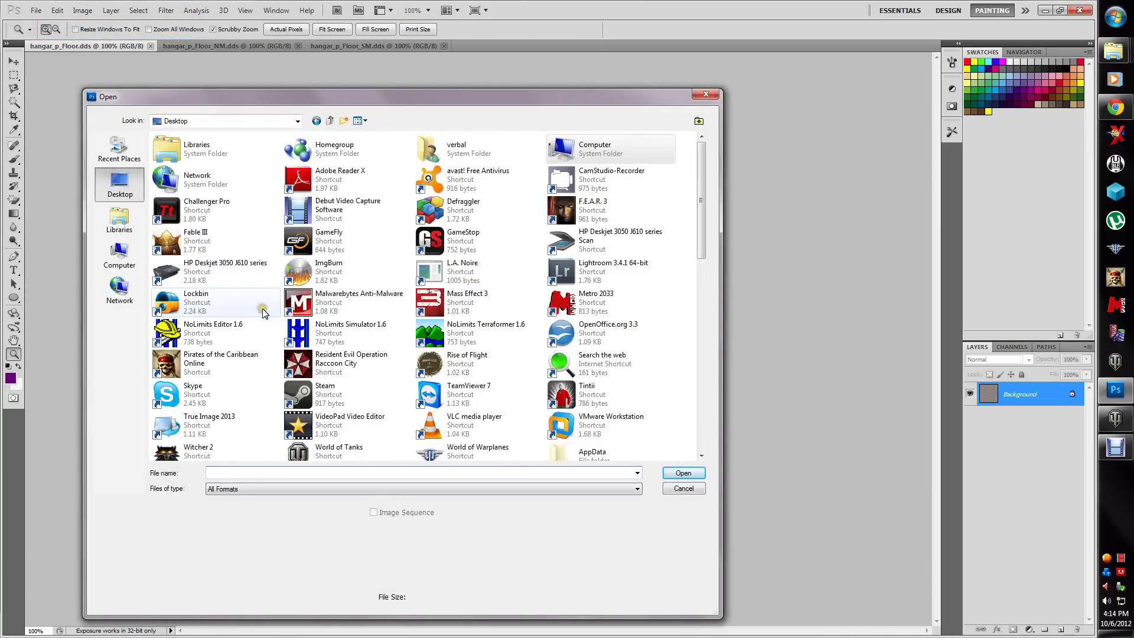
scroll(679, 407, "down", 3)
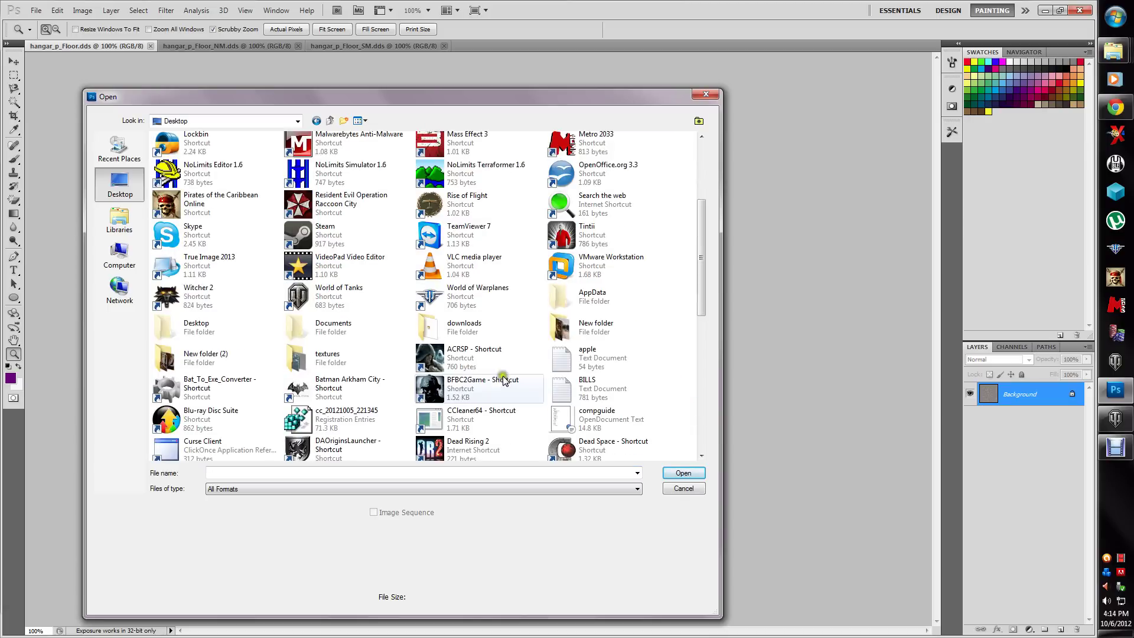
double_click(324, 355)
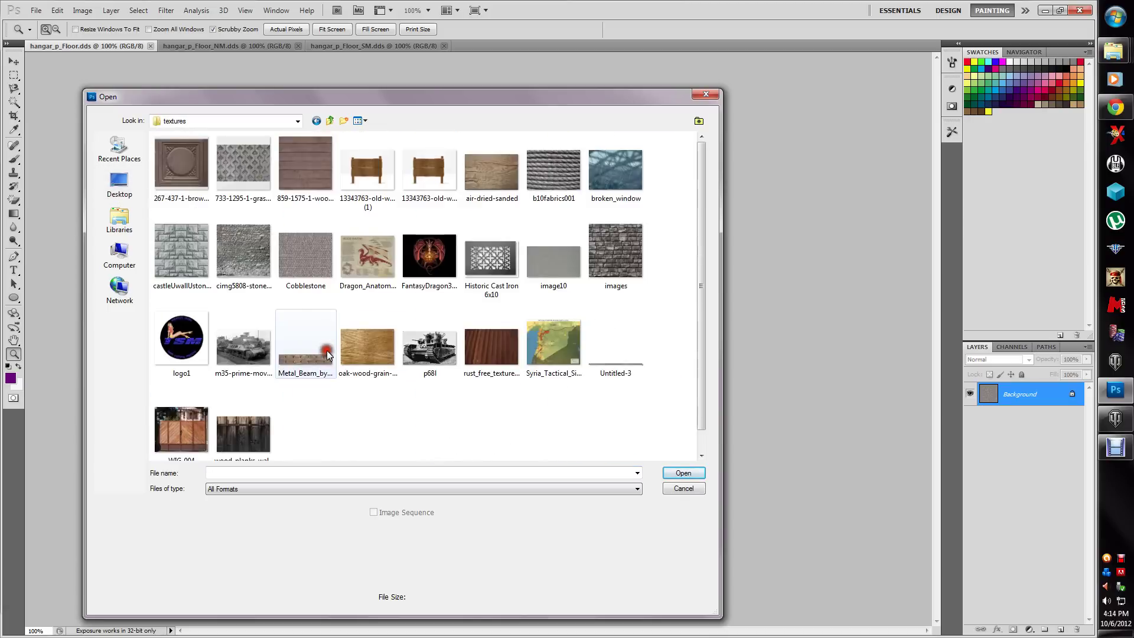
double_click(298, 273)
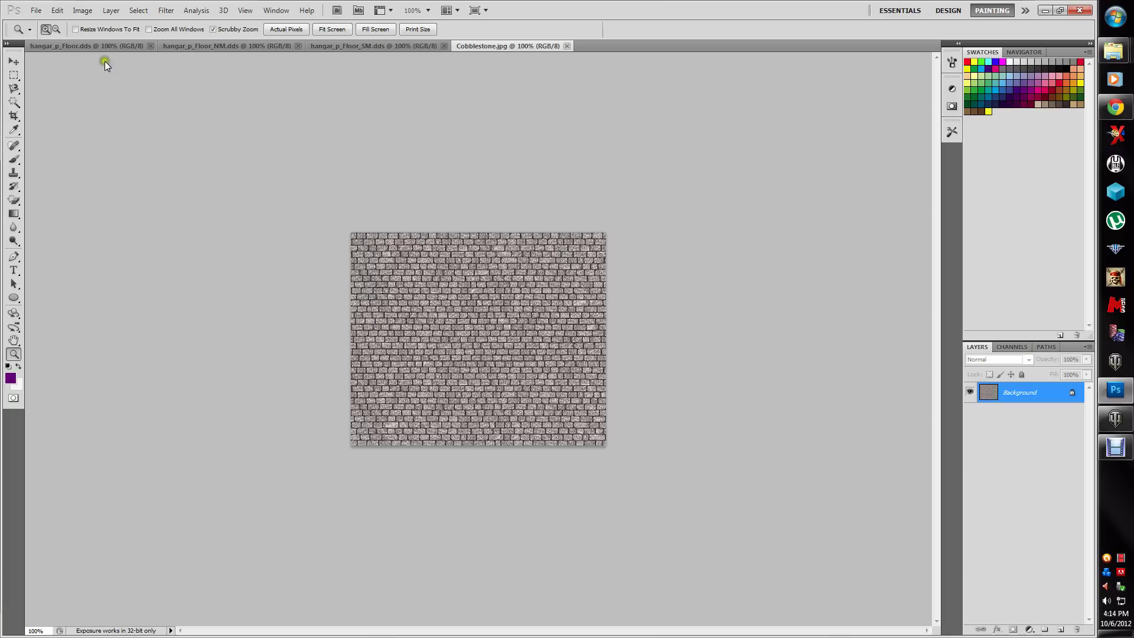
- Check the image size of Cobblestone.jpg and close the image
left_click(83, 10)
left_click(89, 93)
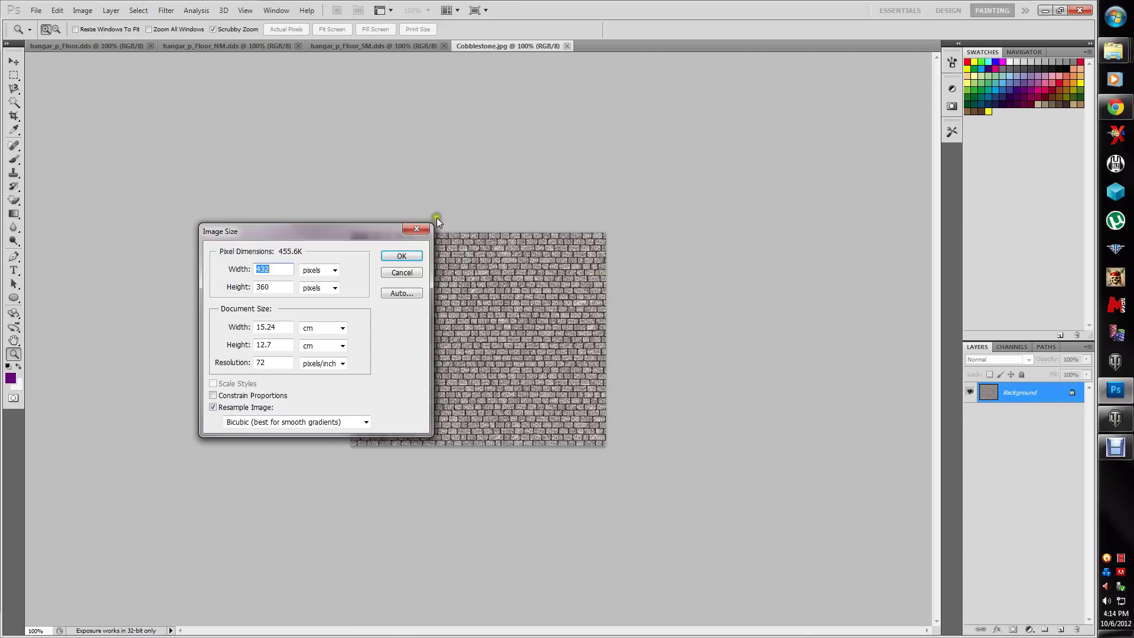
left_click(402, 258)
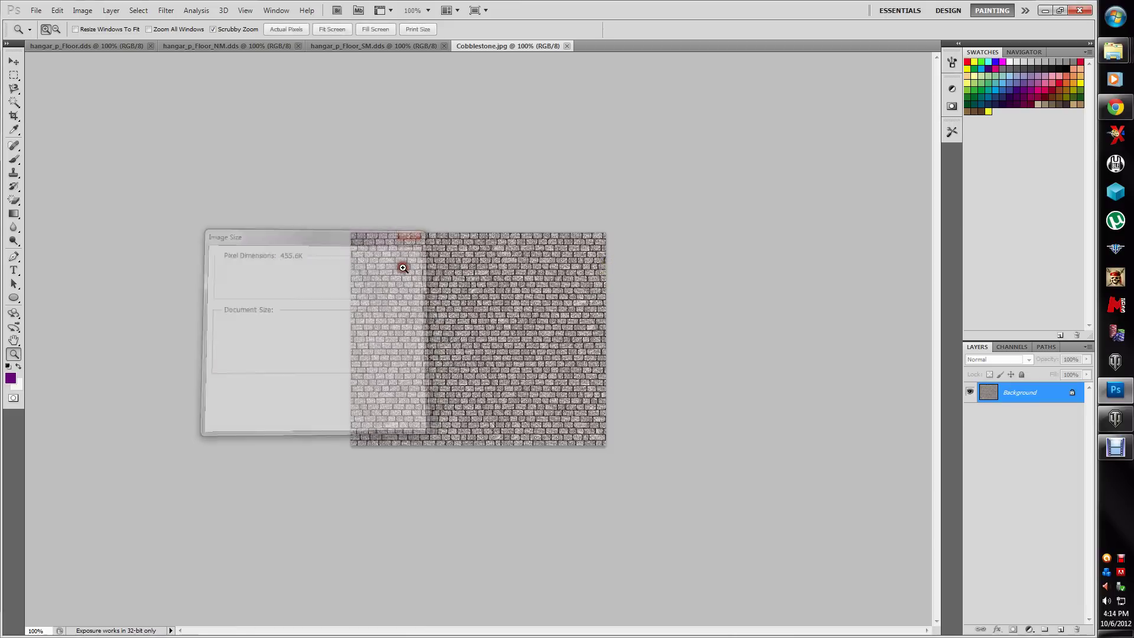
left_click(567, 45)
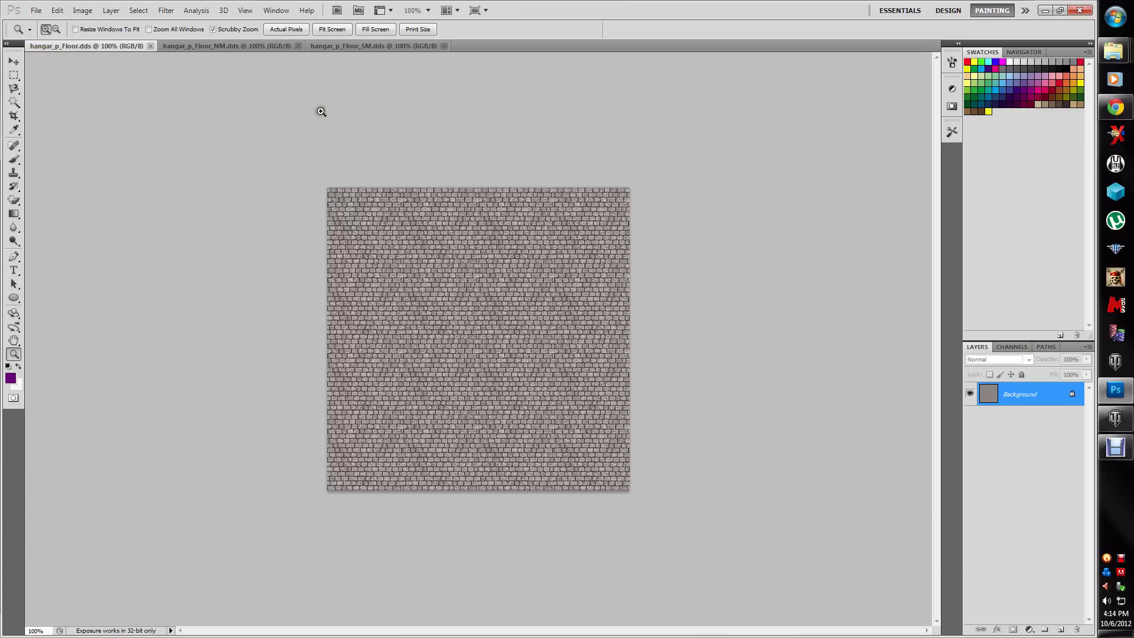
- Close the hangar_p_Floor_SM texture and convert hangar_p_Floor.dds to black and white with the Darker preset
left_click(361, 47)
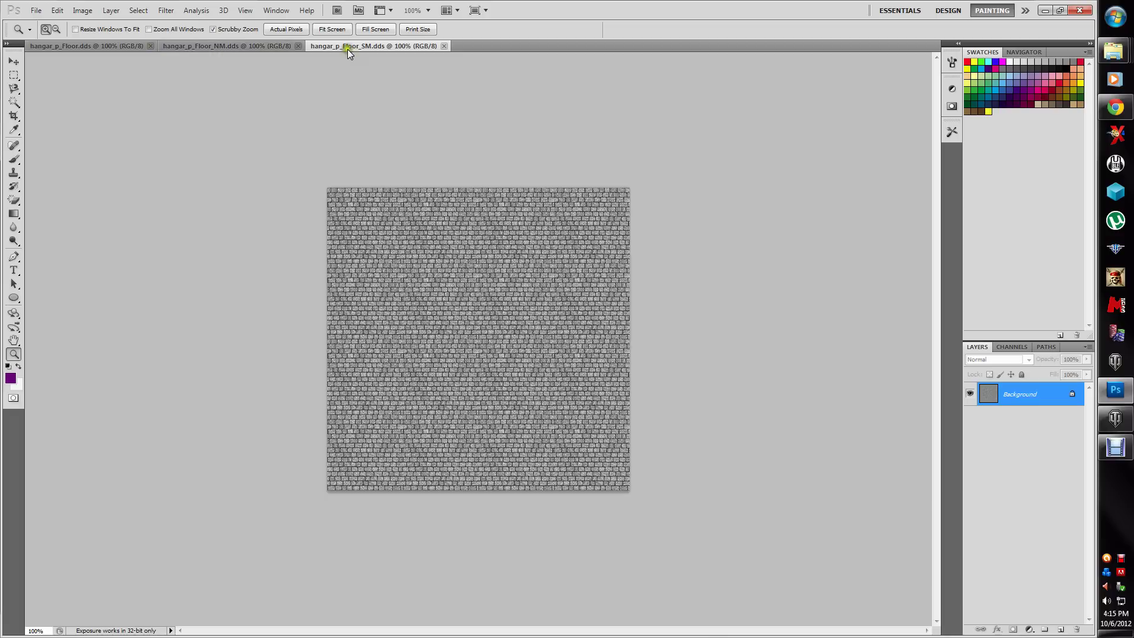
left_click(445, 46)
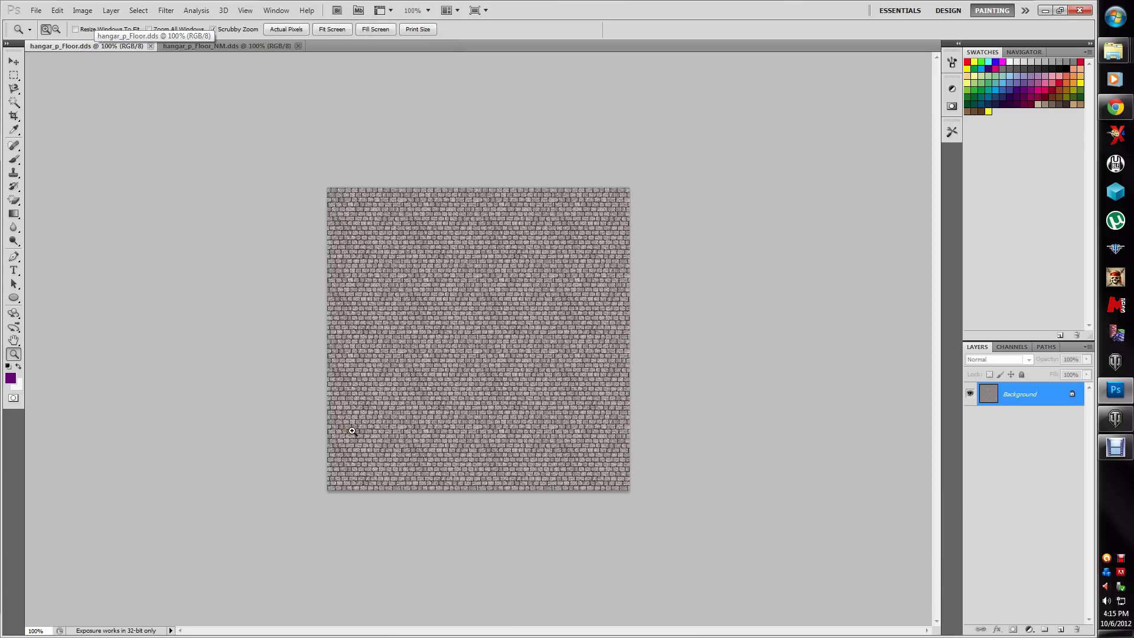
left_click(81, 11)
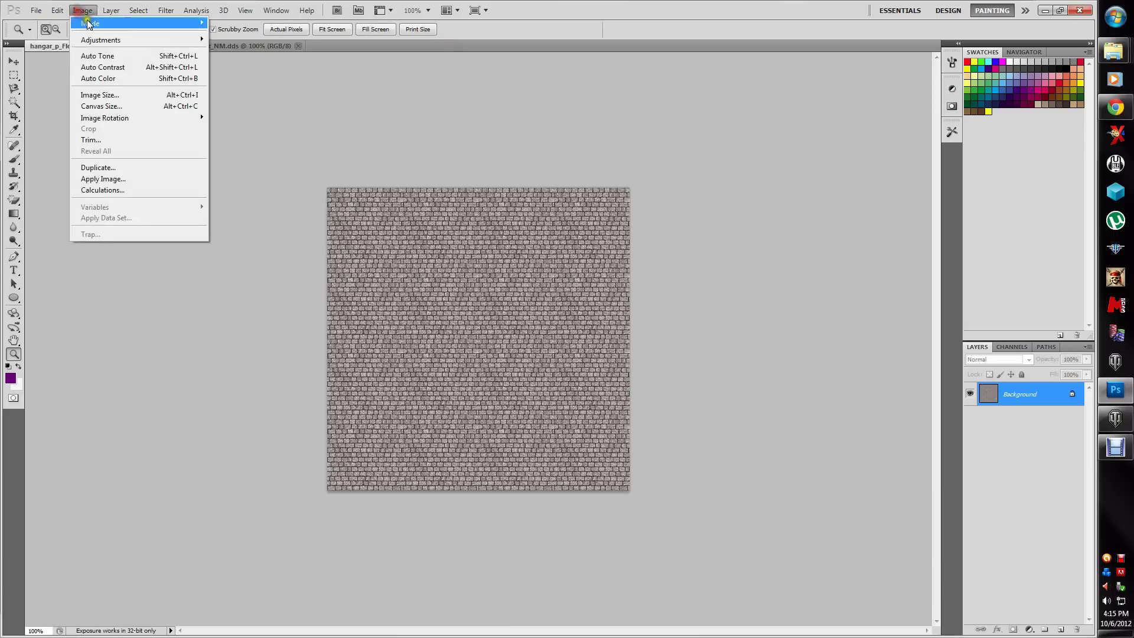
mouse_move(185, 40)
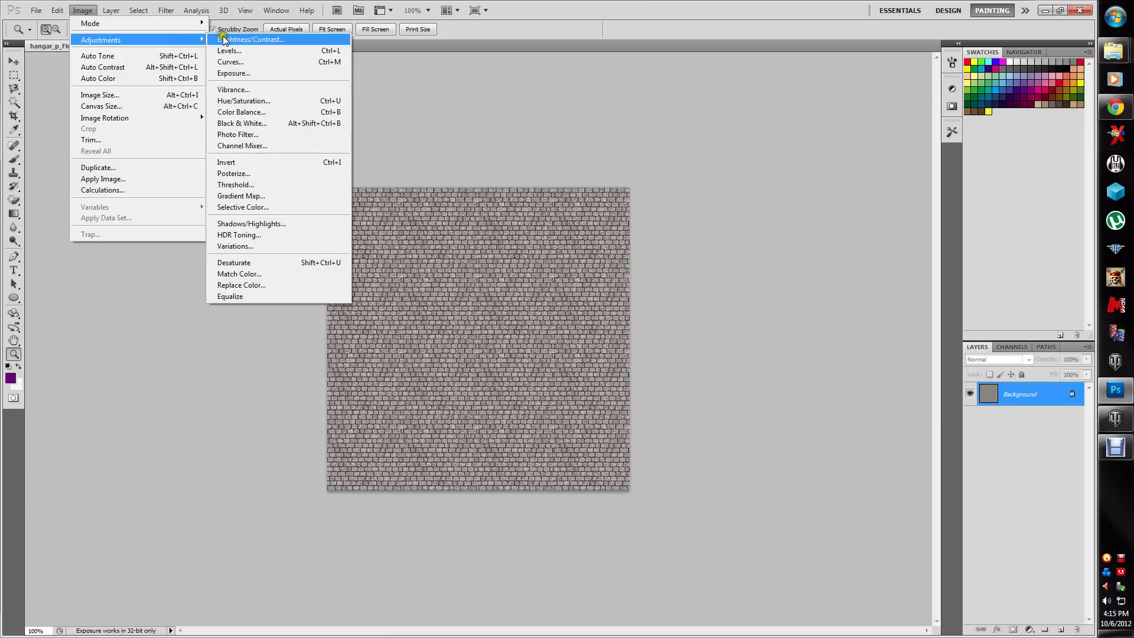
left_click(237, 123)
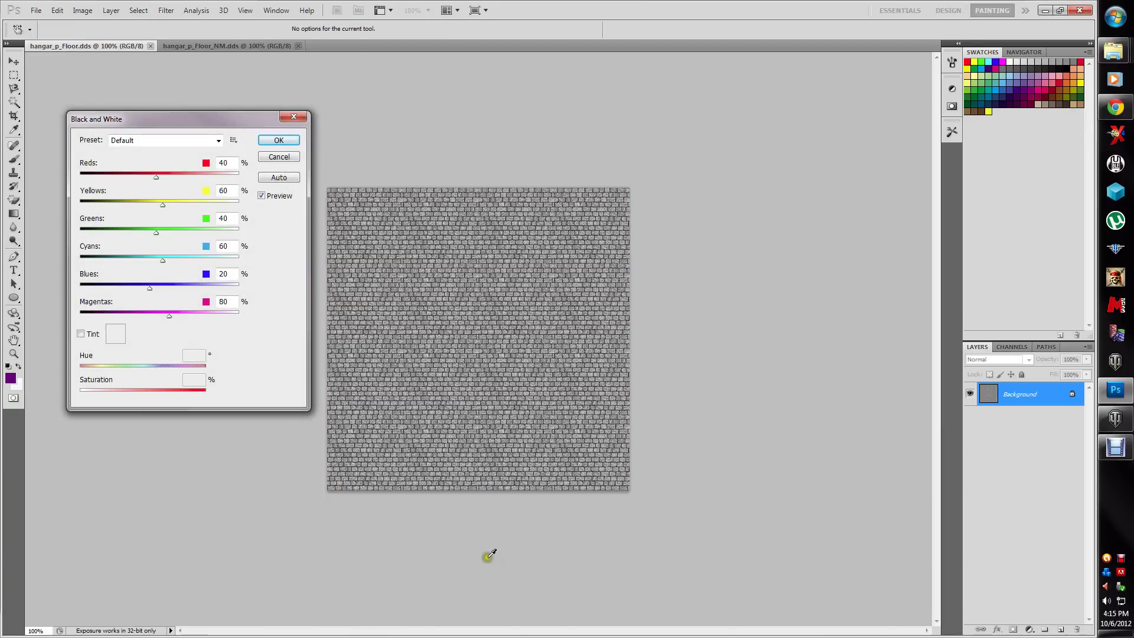
left_click(218, 150)
left_click(175, 185)
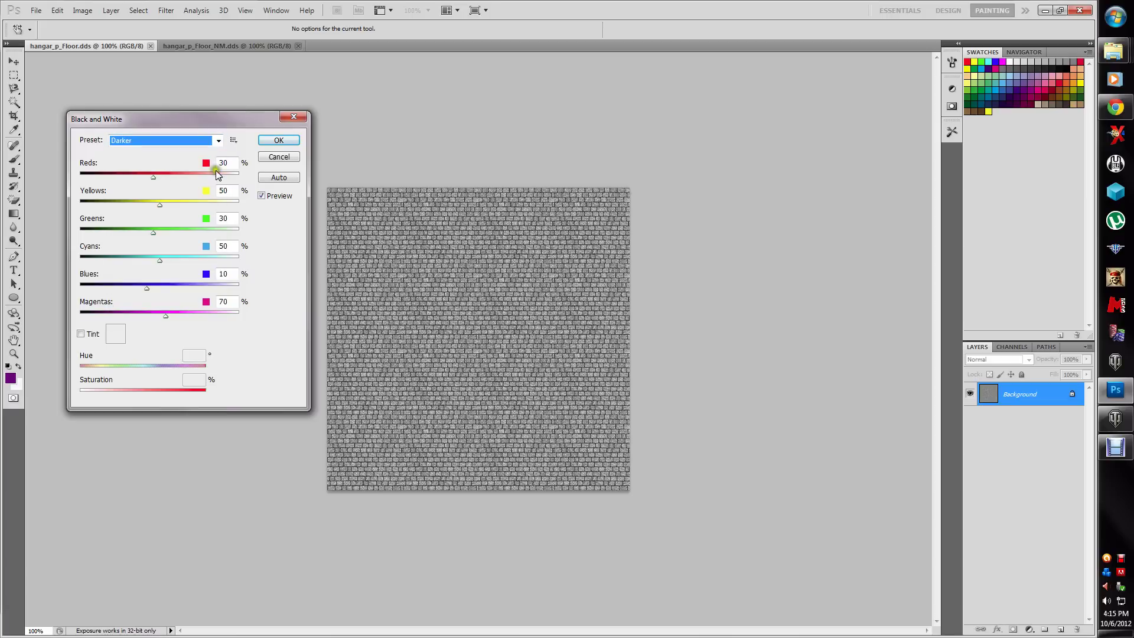
left_click(270, 142)
left_click(270, 142)
key("z")
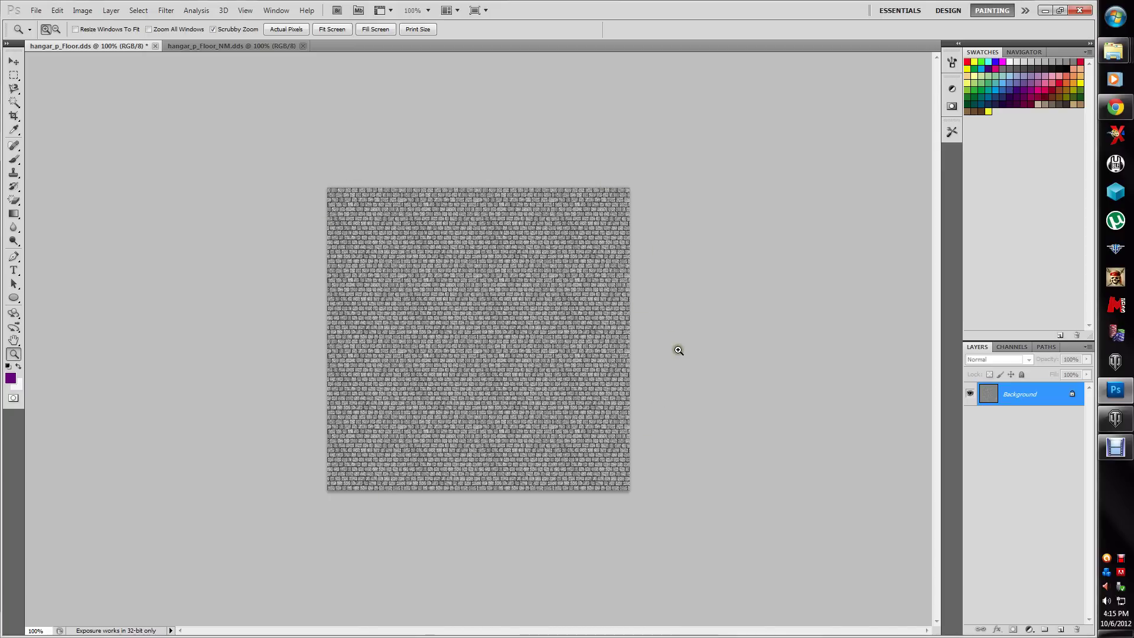
- Save the black and white texture over the existing hangar_p_Floor_SM file in D3D/DDS format
left_click(36, 10)
left_click(52, 190)
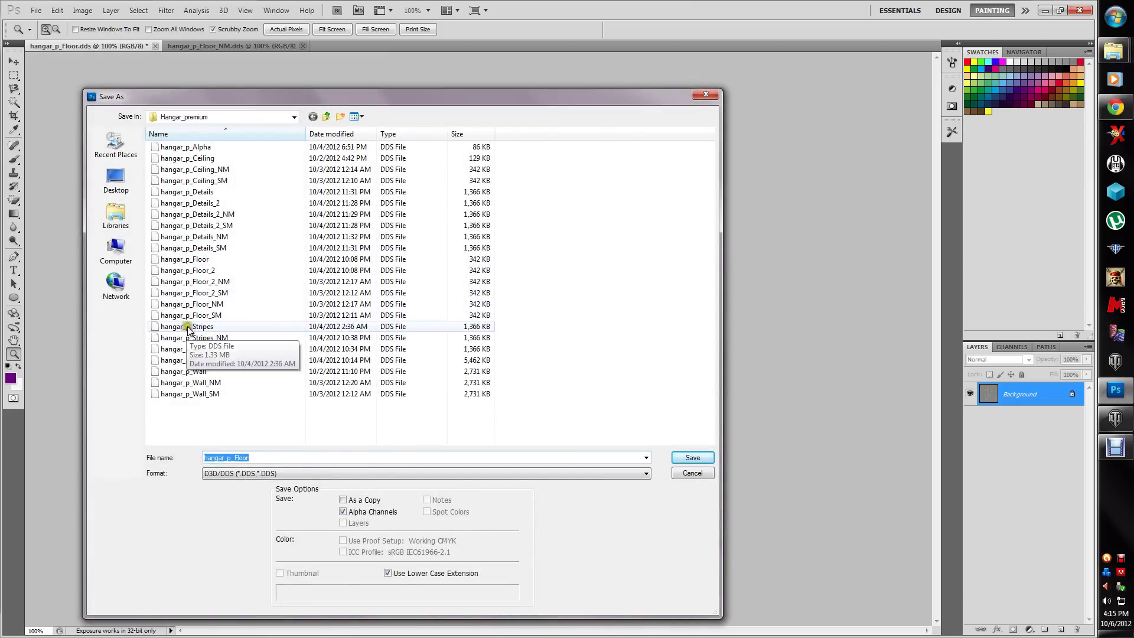
left_click(191, 316)
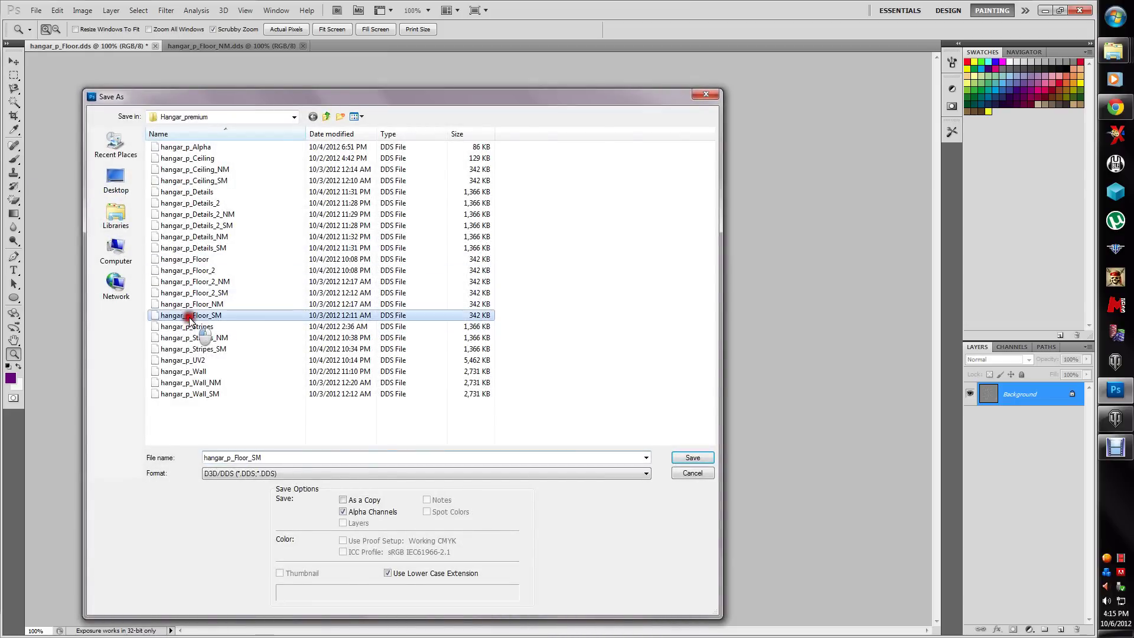
left_click(691, 459)
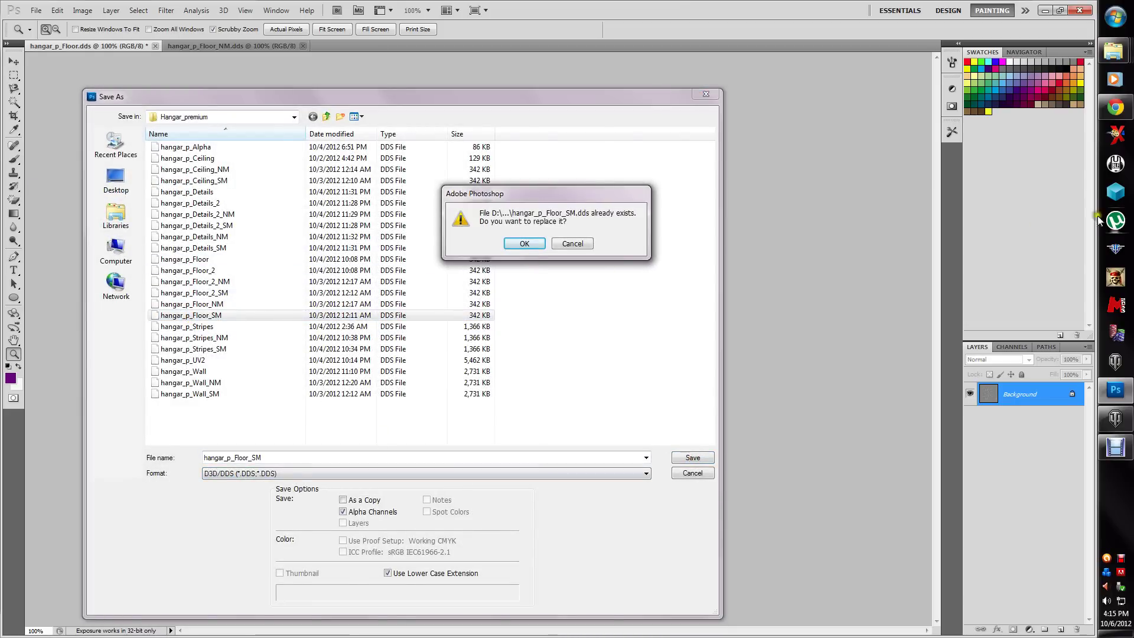
- Switch to Chrome and view the 64-bit download on the NVIDIA Texture Tools for Adobe Photoshop page
left_click(1116, 107)
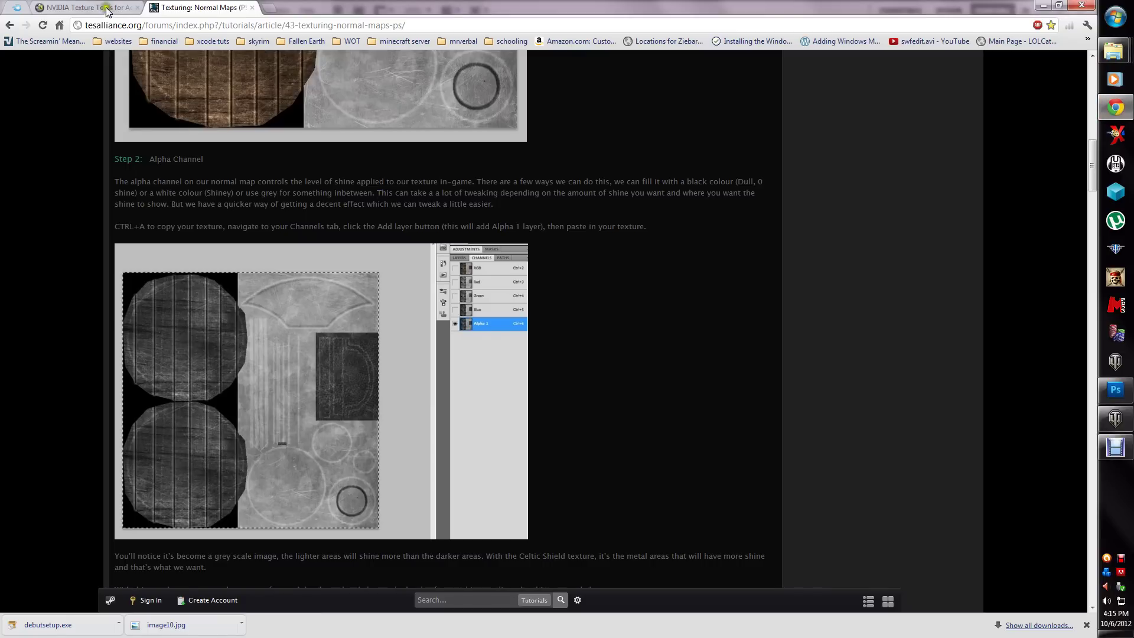
left_click(88, 7)
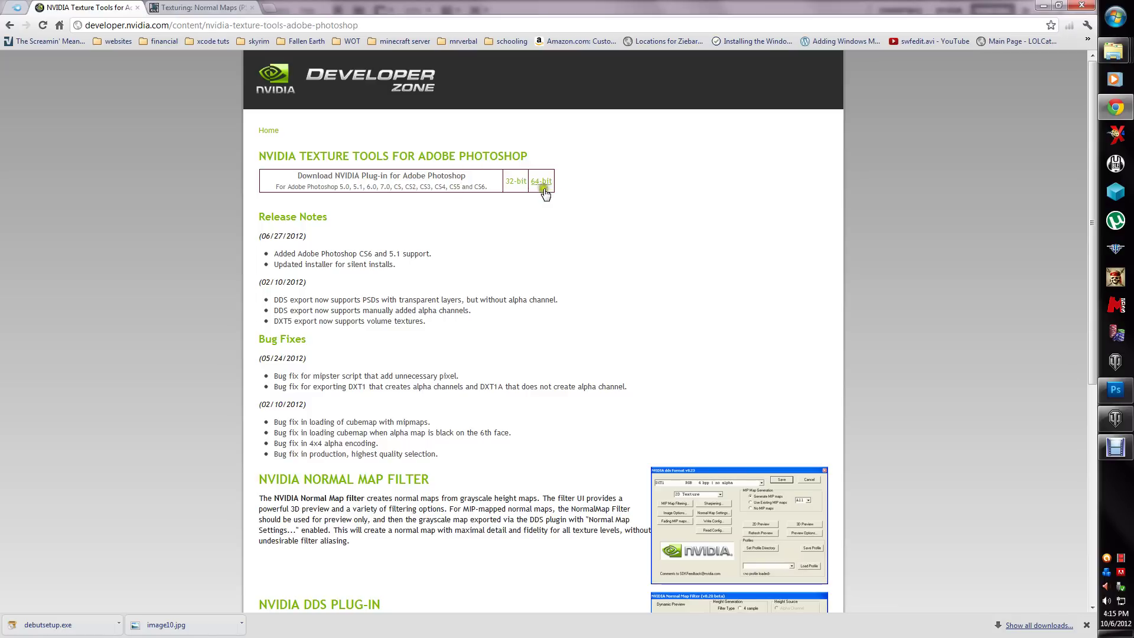
left_click(539, 181)
- Back in Photoshop, replace hangar_p_Floor_SM.dds, saving as DXT5 ARGB 8 bpp interpolated alpha with generated MIP maps after reviewing the normal map settings
left_click(1124, 393)
left_click(541, 250)
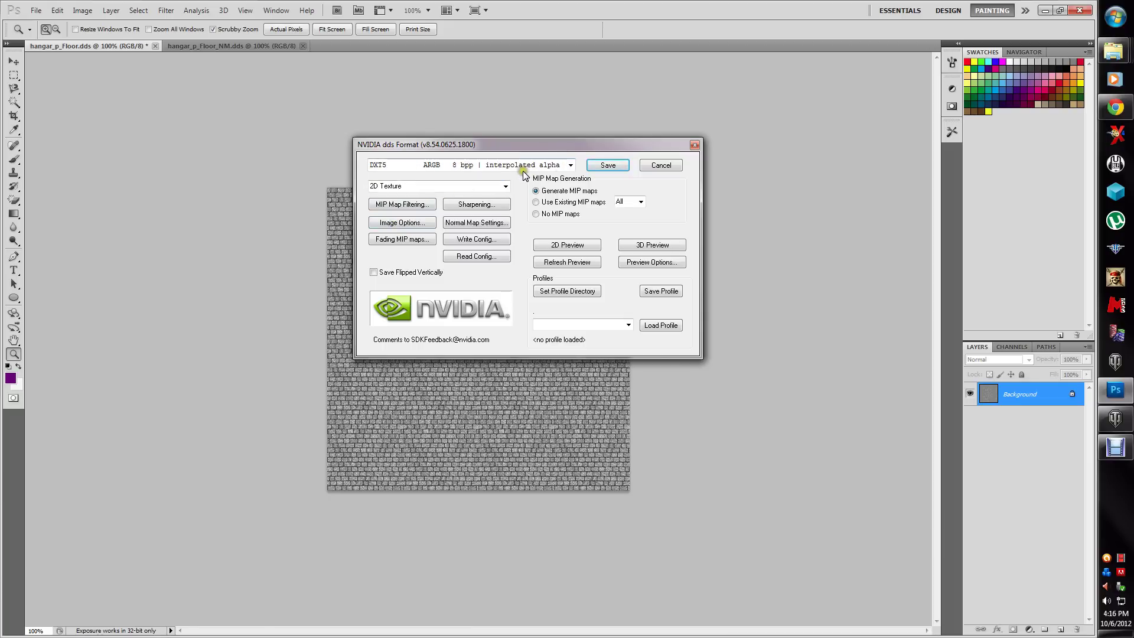
left_click(489, 172)
left_click(506, 205)
left_click(482, 222)
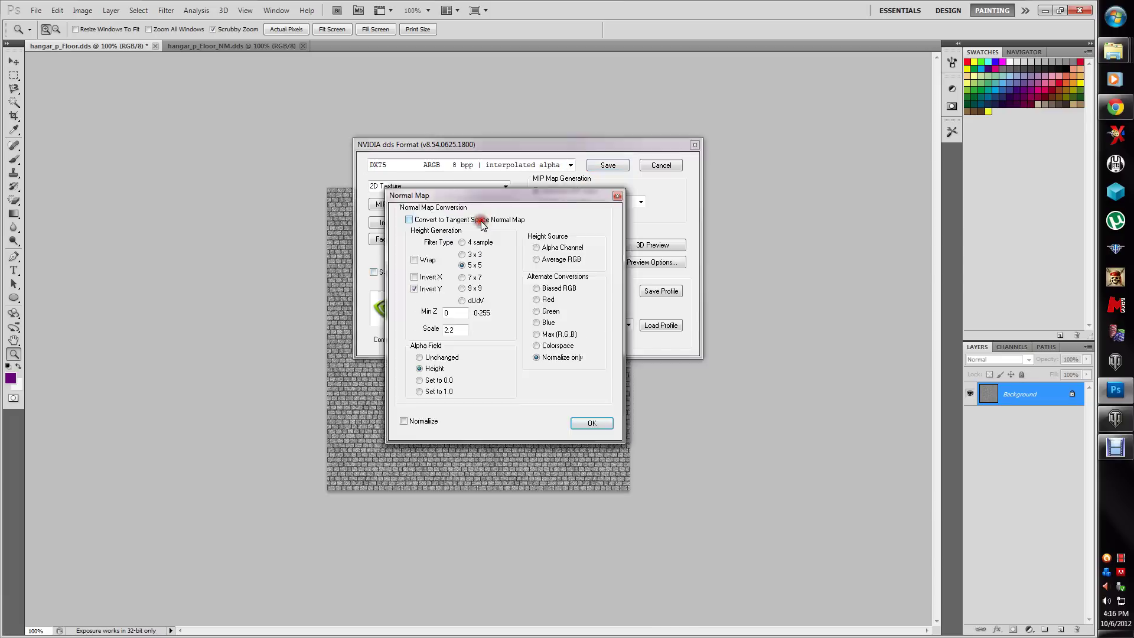
left_click(561, 364)
left_click(592, 424)
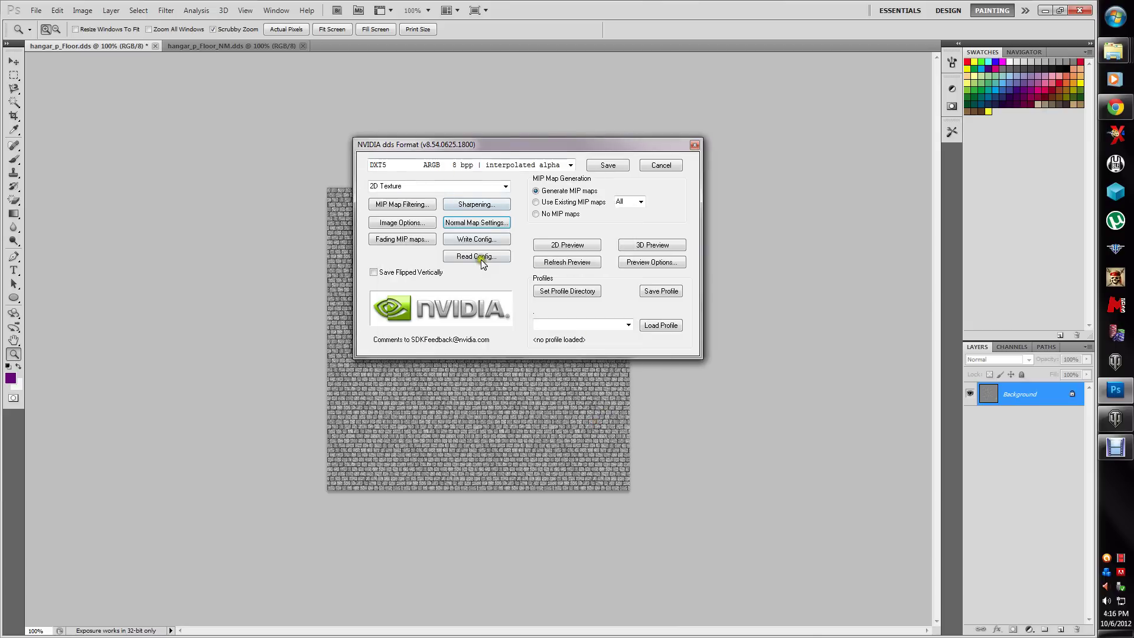
left_click(613, 164)
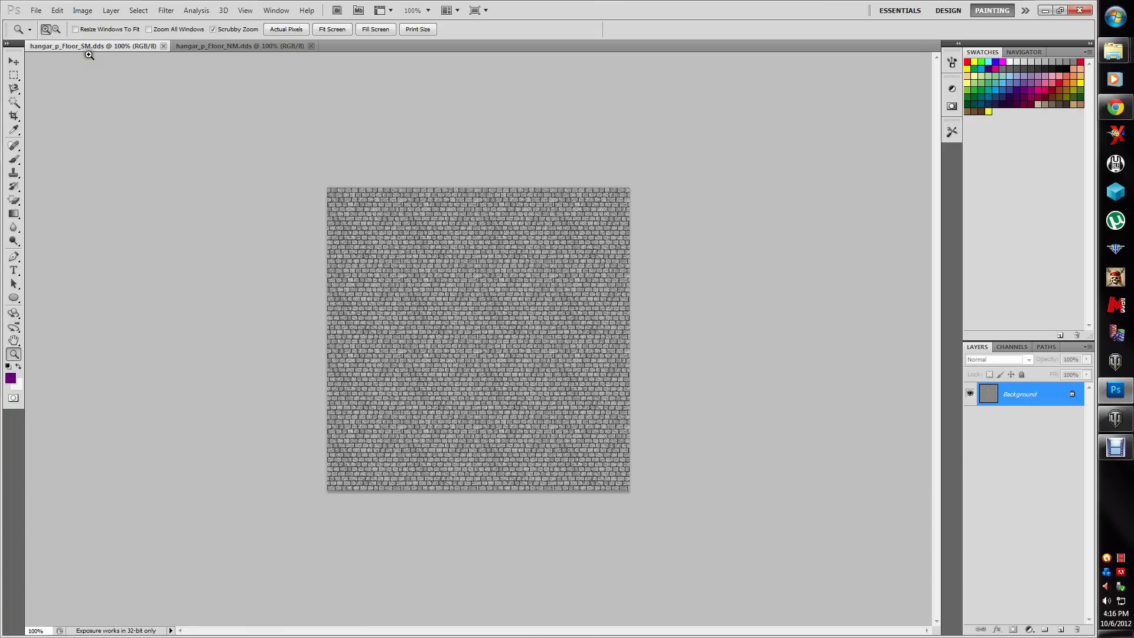
- Close hangar_p_Floor_NM.dds and apply the NVIDIA Normal Map filter to the SM texture using 5 x 5, Invert Y, Max (R,G,B) and Height alpha
left_click(210, 46)
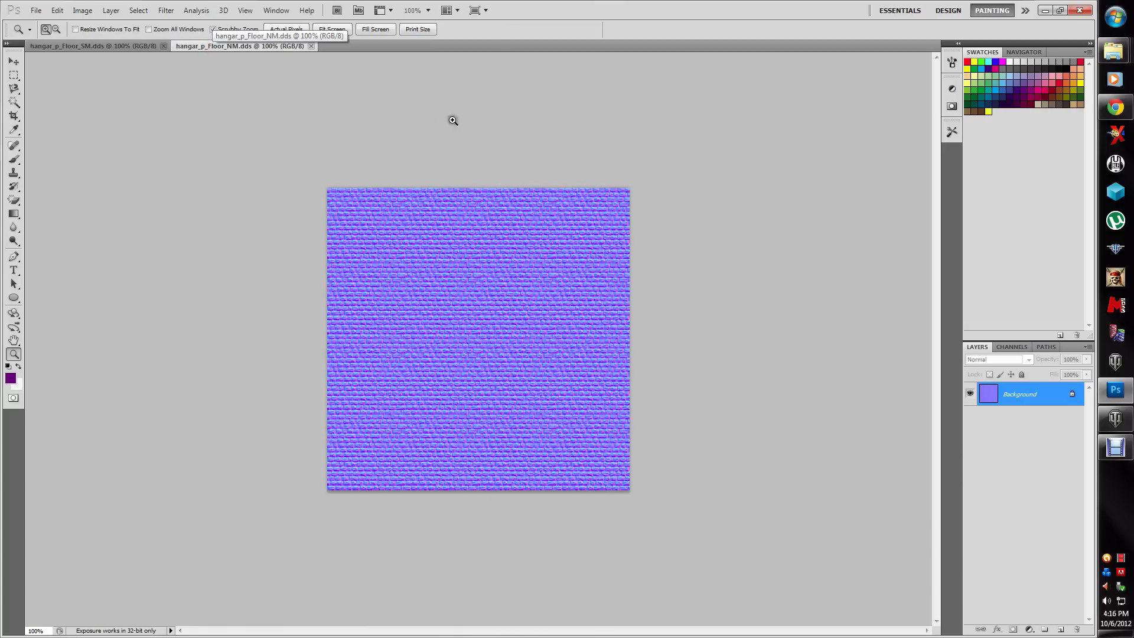
left_click(311, 46)
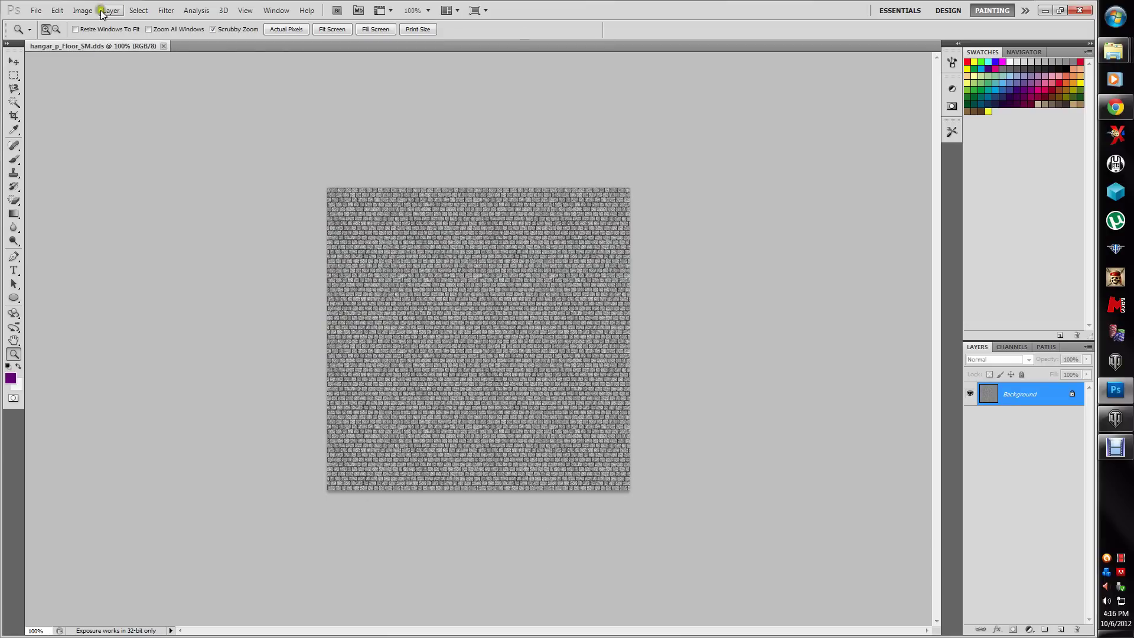
left_click(158, 17)
mouse_move(236, 270)
left_click(312, 268)
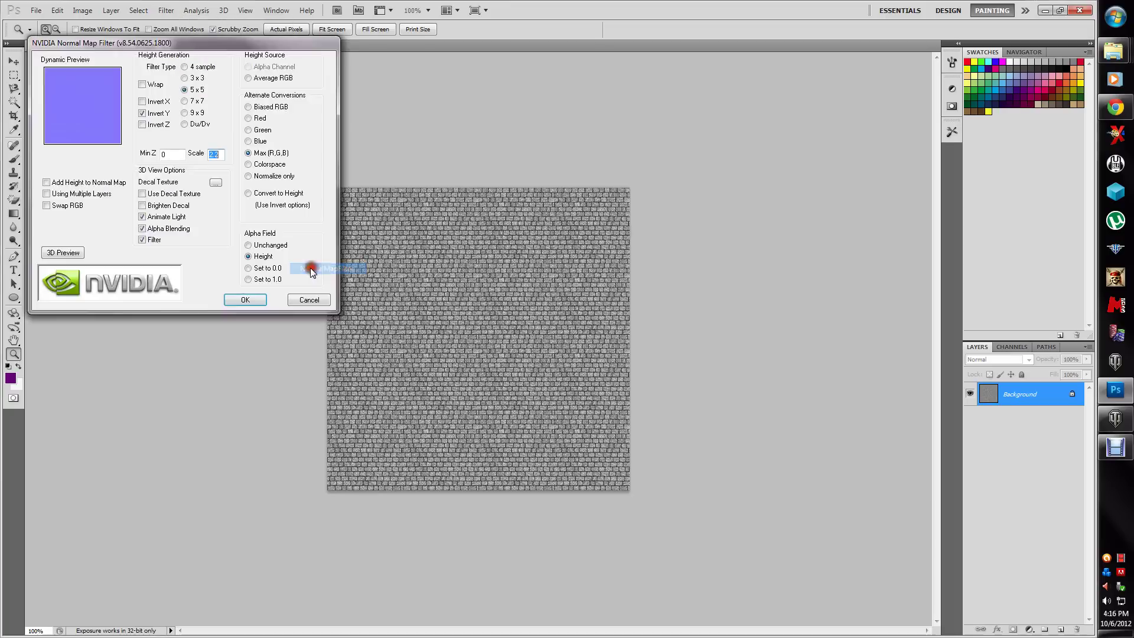
left_click(151, 113)
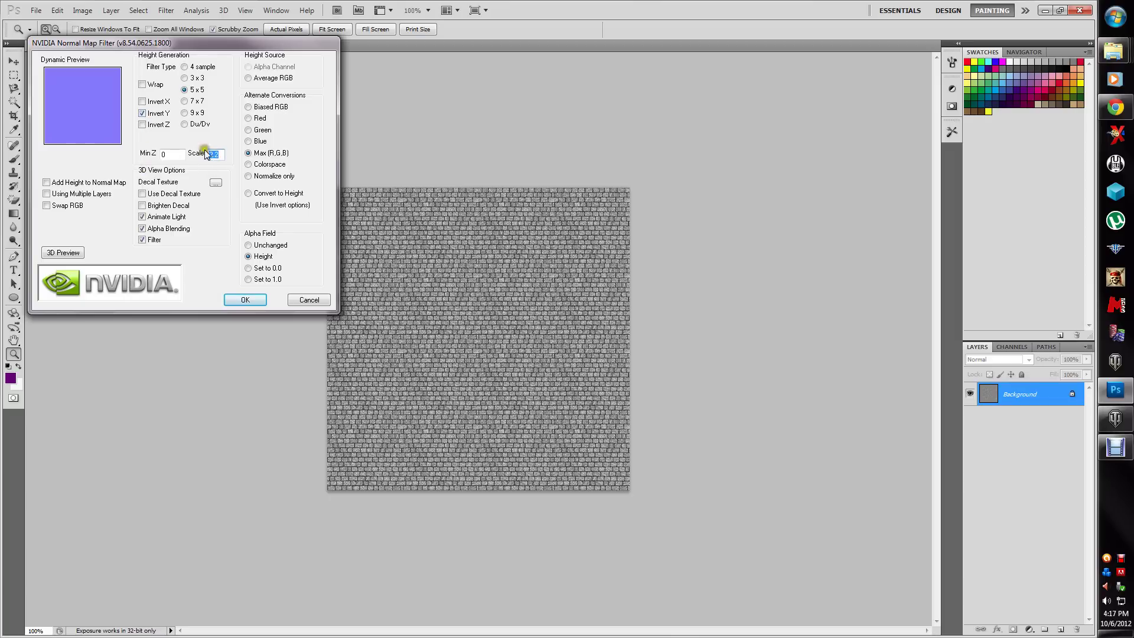
left_click(142, 240)
left_click(260, 155)
left_click(242, 293)
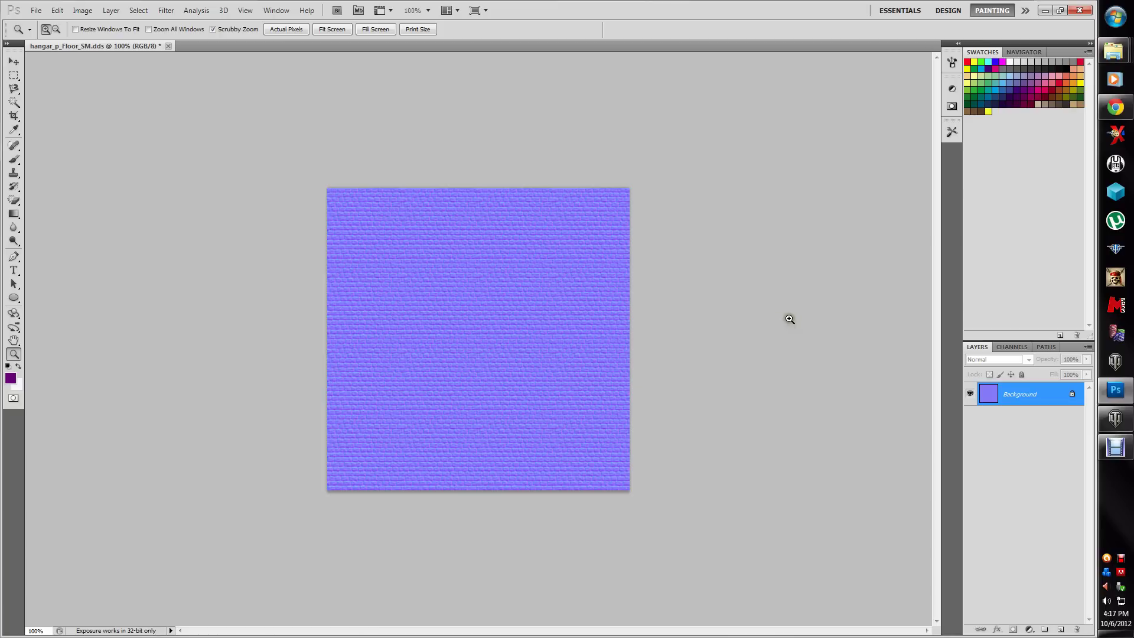
- Duplicate the Background layer of the normal map and set the copy's blend mode to Overlay
right_click(1006, 389)
left_click(1002, 419)
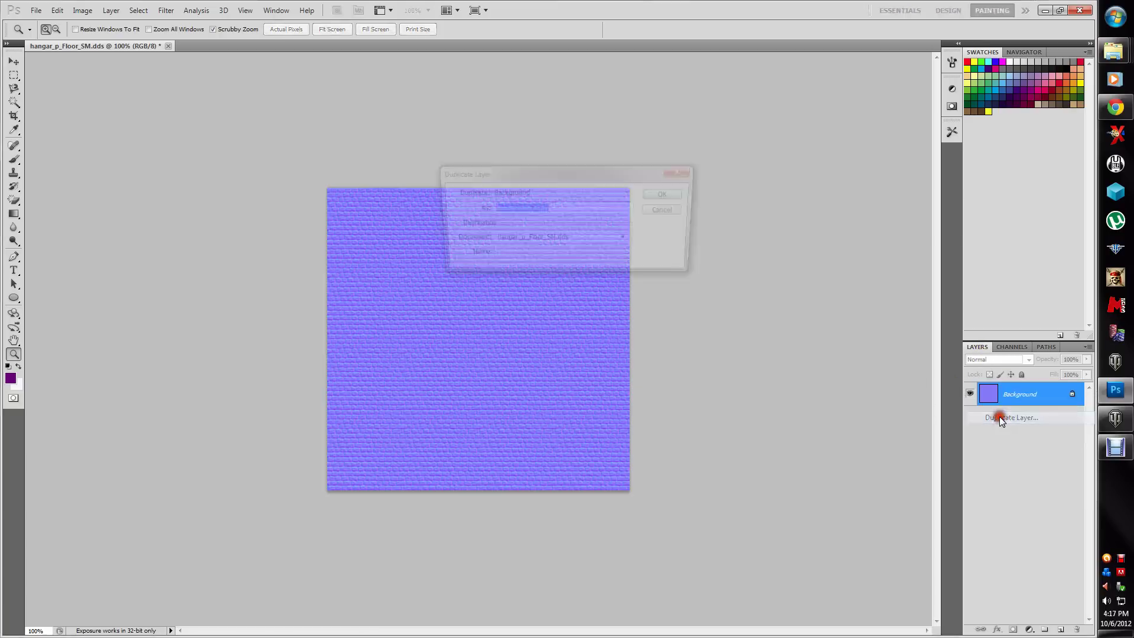
left_click(660, 197)
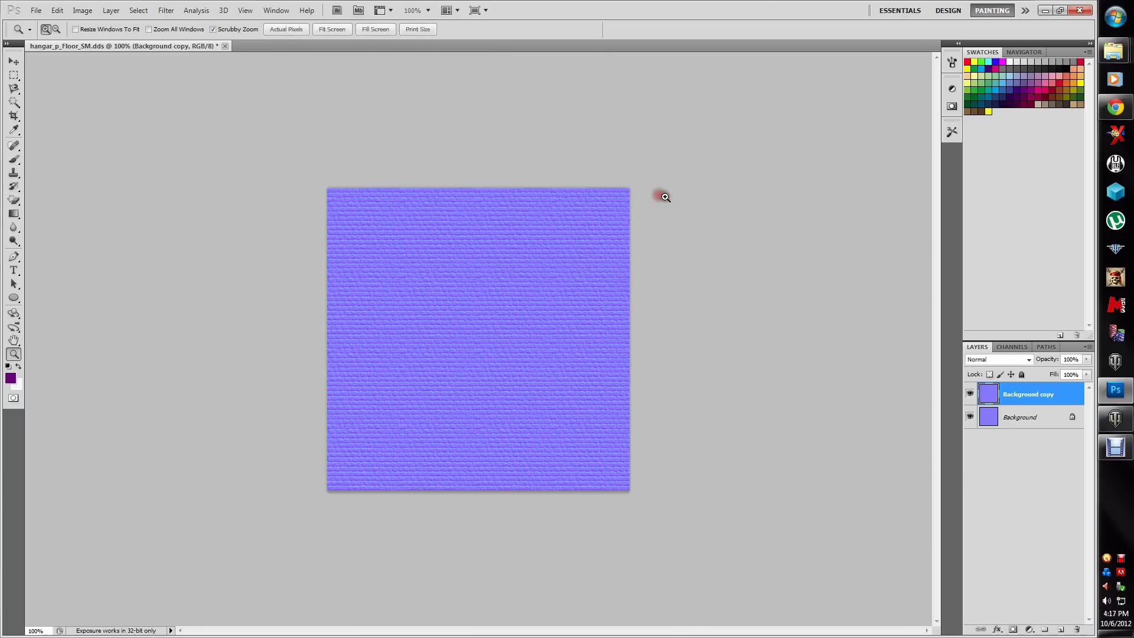
left_click(1005, 360)
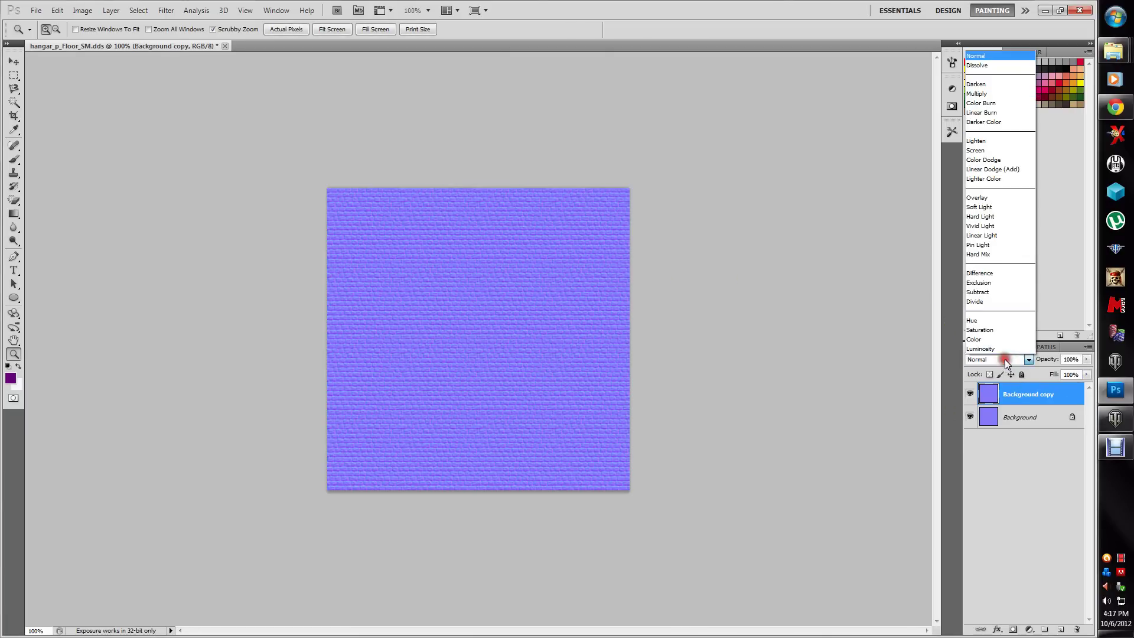
left_click(994, 198)
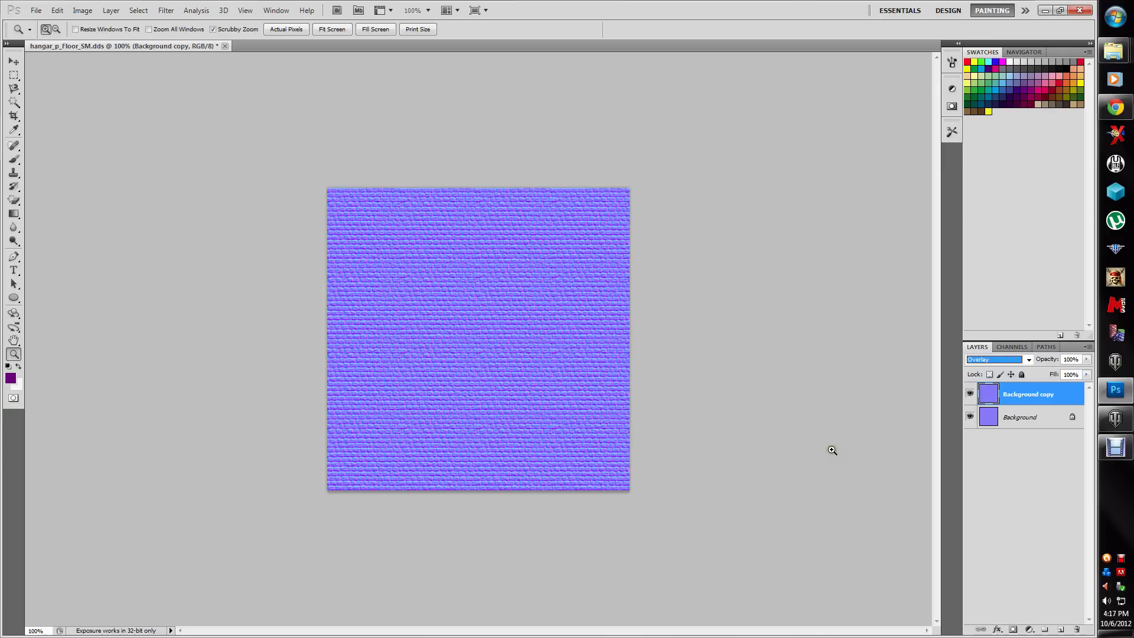
- Duplicate the Overlay layer to strengthen the normal map, and flatten the image into a single background
right_click(1013, 395)
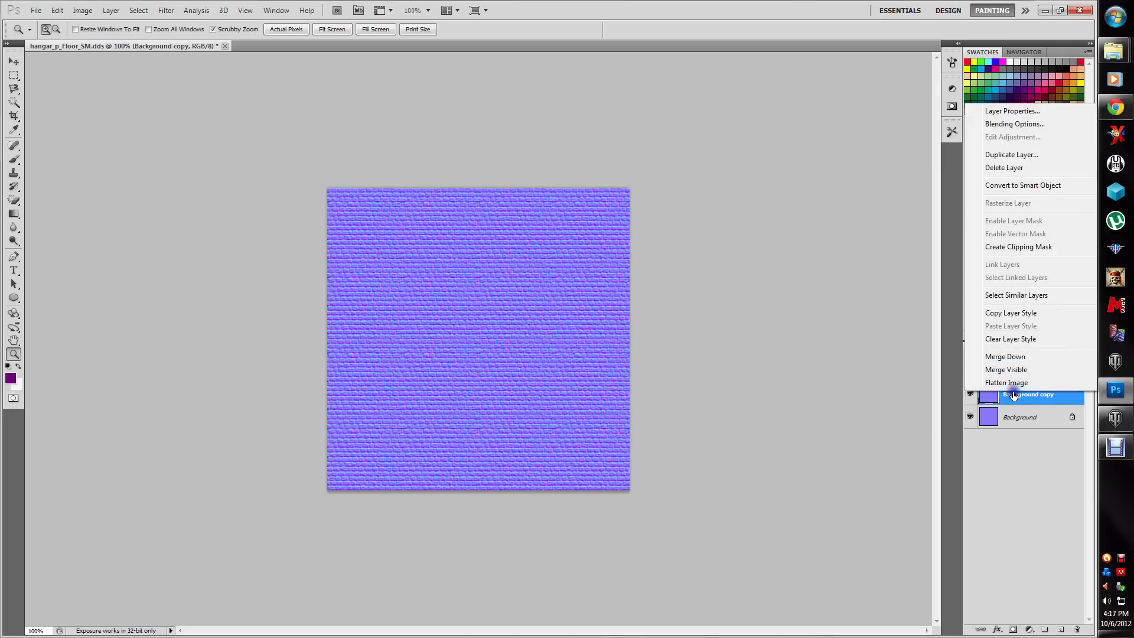
left_click(1001, 154)
left_click(669, 193)
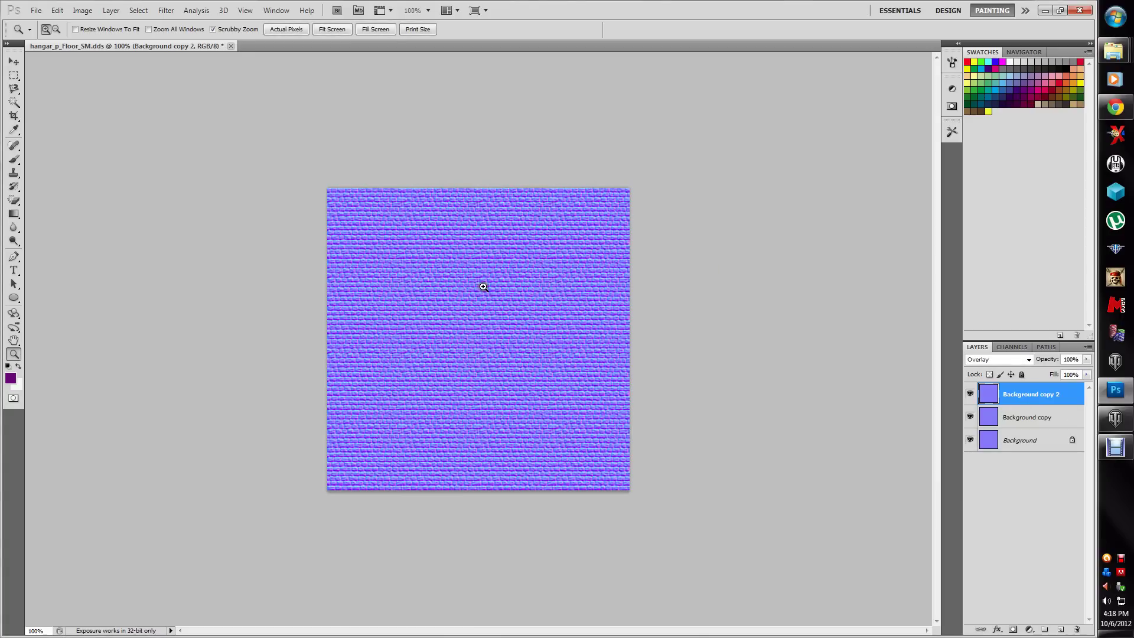
left_click(30, 11)
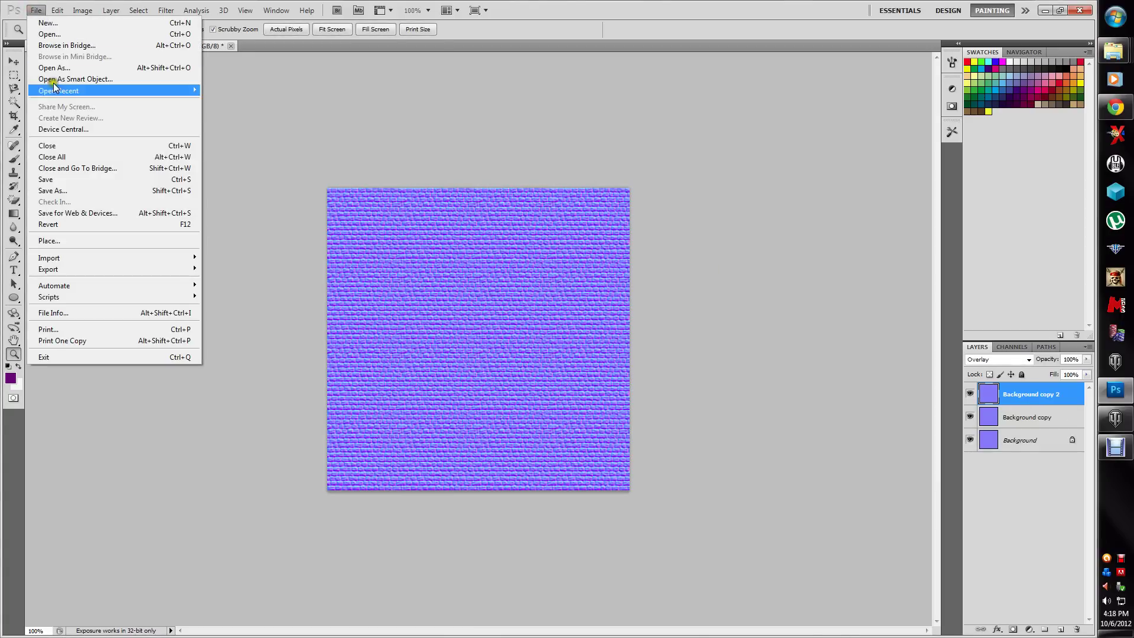
left_click(329, 169)
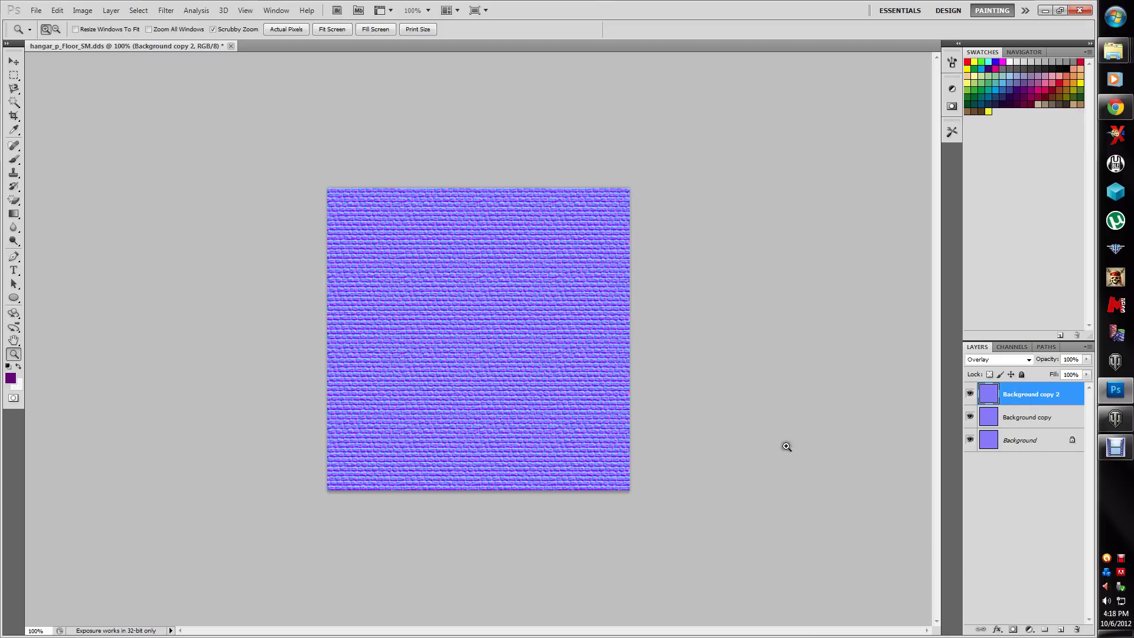
left_click(103, 10)
left_click(118, 395)
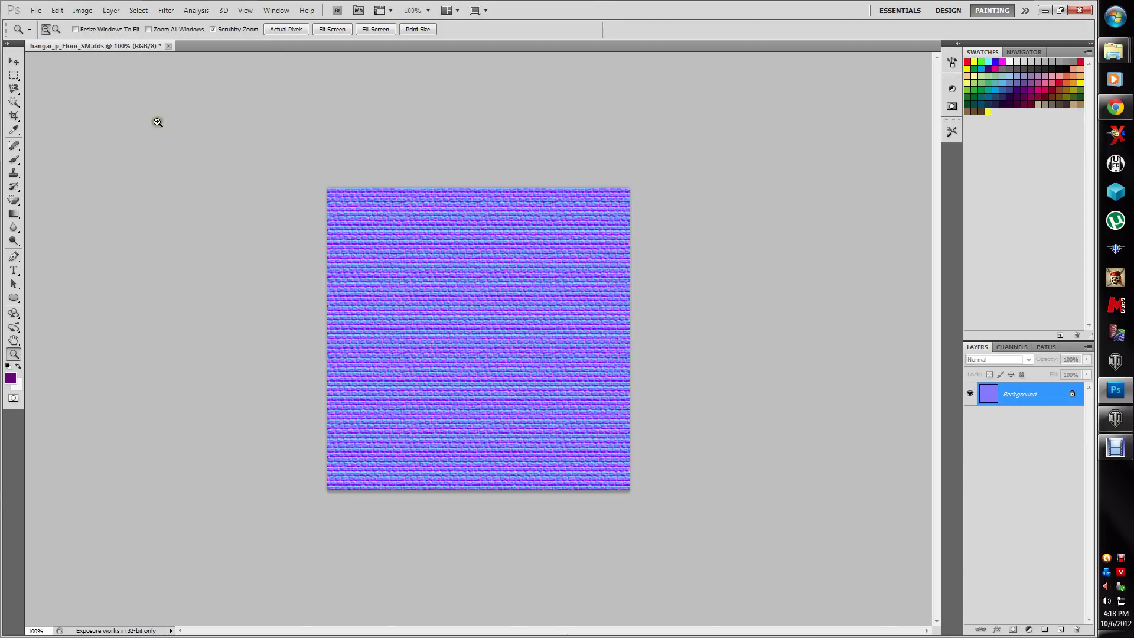
- Save the flattened normal map over the existing hangar_p_Floor_NM file in the Hangar_premium folder in D3D/DDS format
left_click(49, 12)
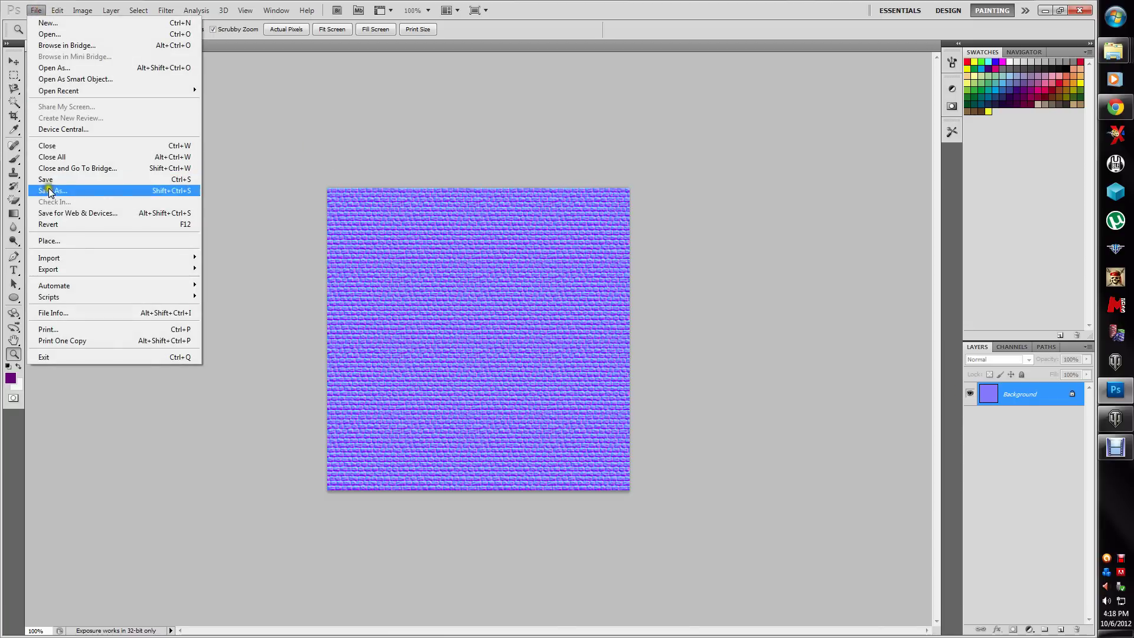
left_click(50, 189)
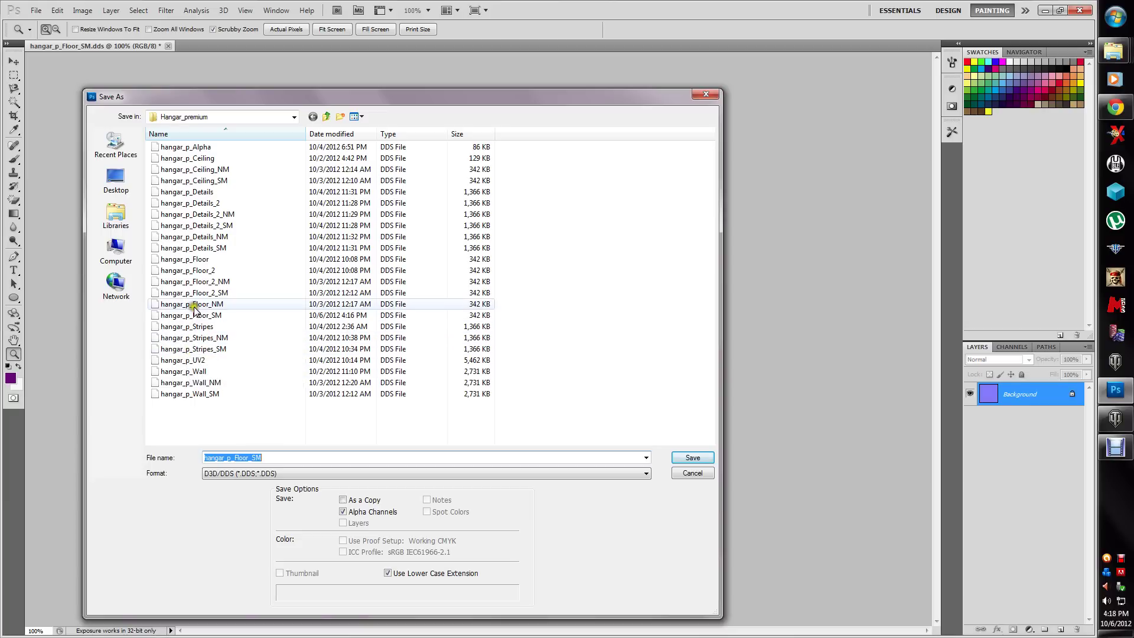
left_click(195, 305)
left_click(195, 304)
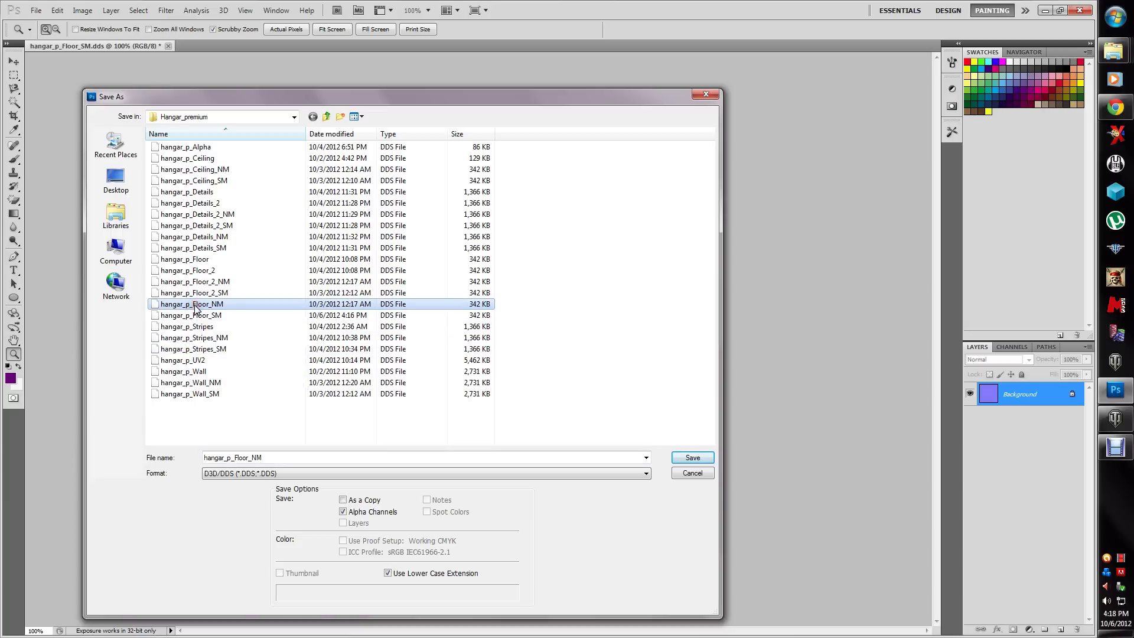
left_click(688, 458)
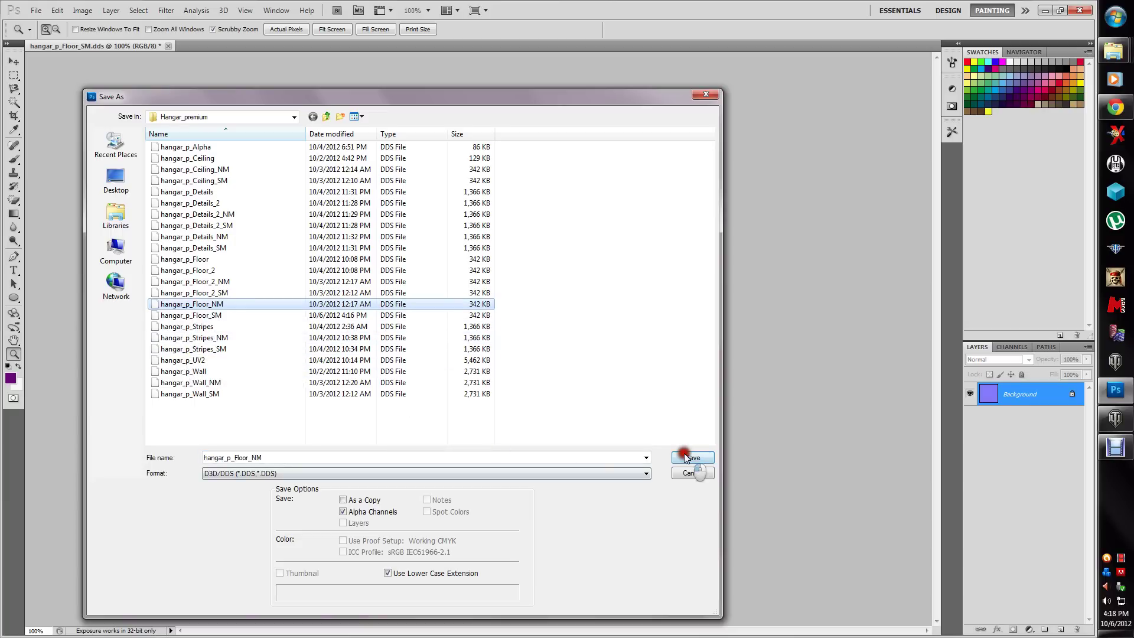
left_click(527, 243)
left_click(605, 168)
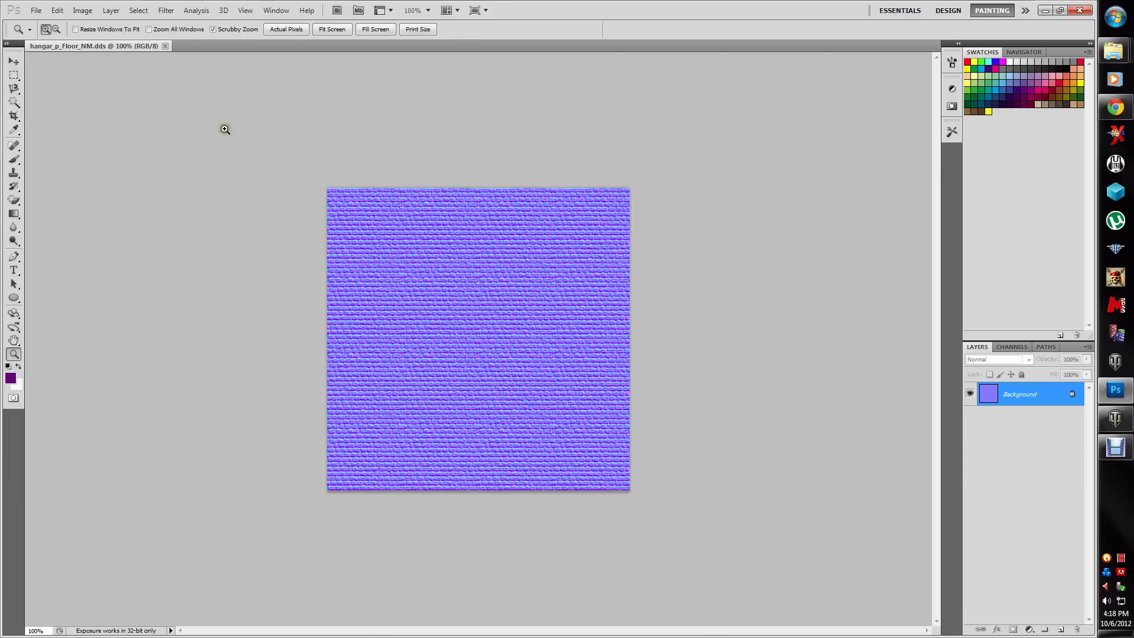
- Open the original hangar_p_Floor.dds texture from the Hangar_premium folder
left_click(36, 10)
left_click(51, 35)
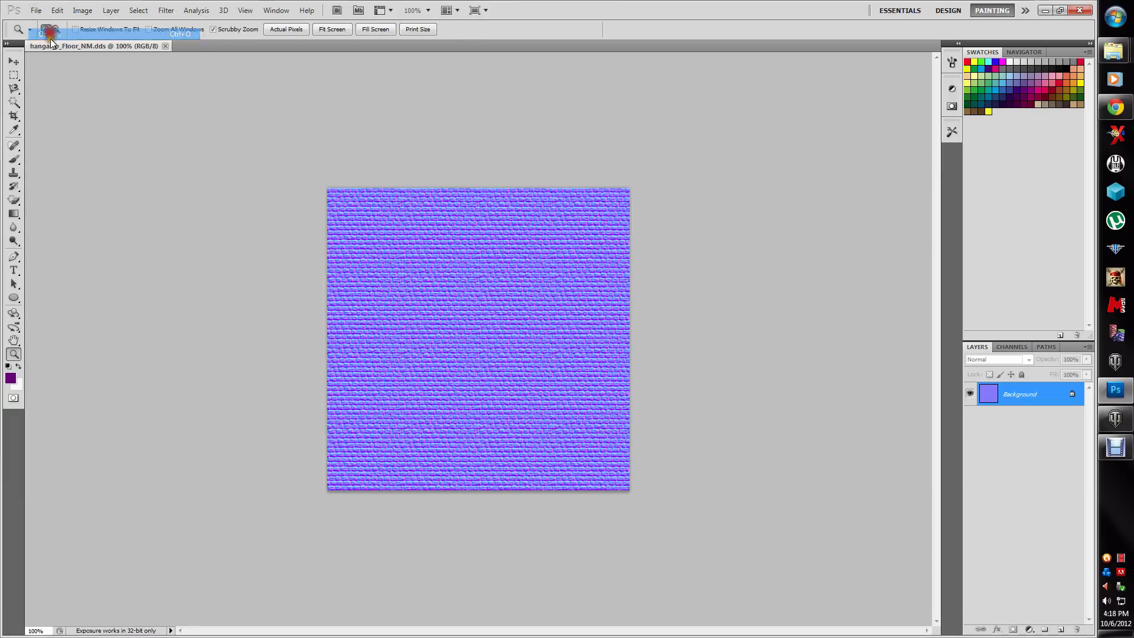
double_click(188, 261)
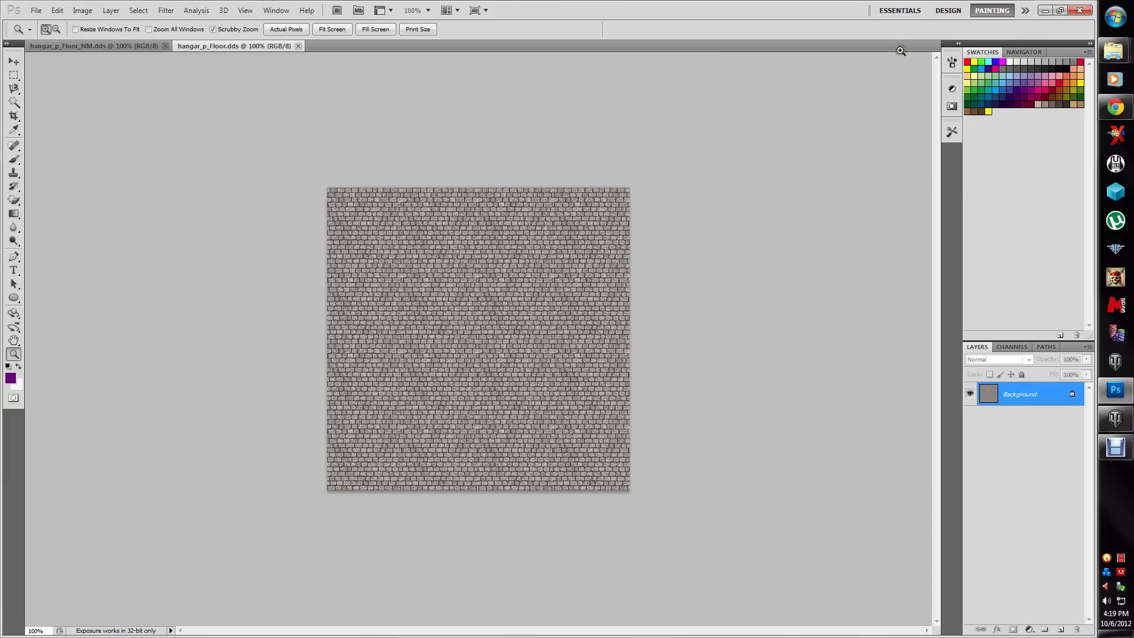
- Open image10.jpg from the textures folder on the Desktop as the new floor source image
left_click(36, 10)
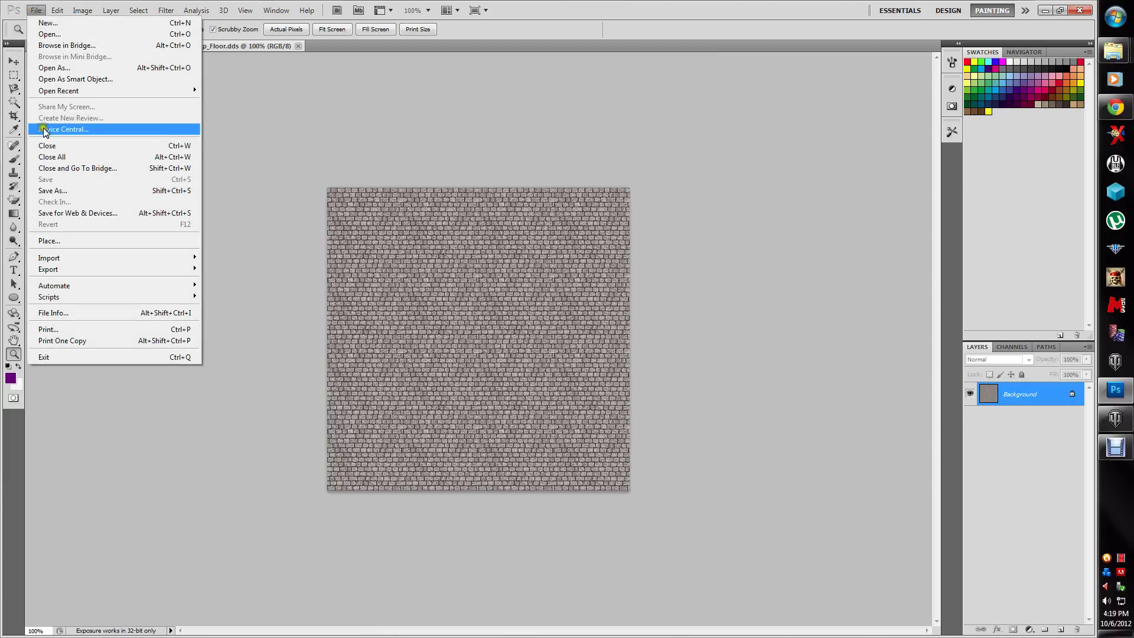
left_click(49, 34)
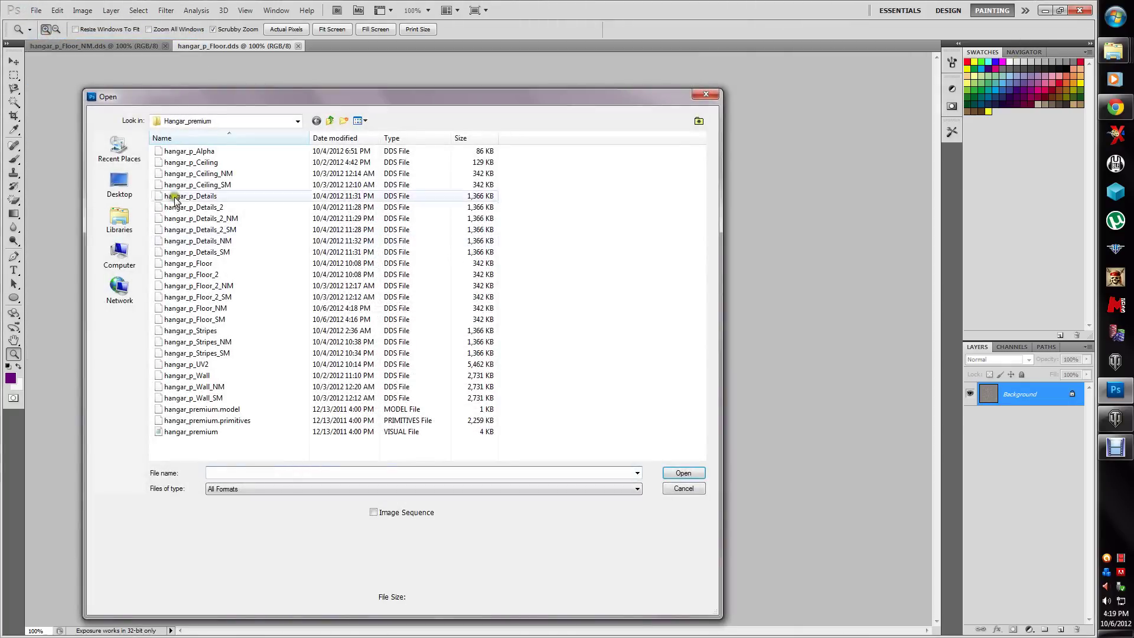
left_click(120, 185)
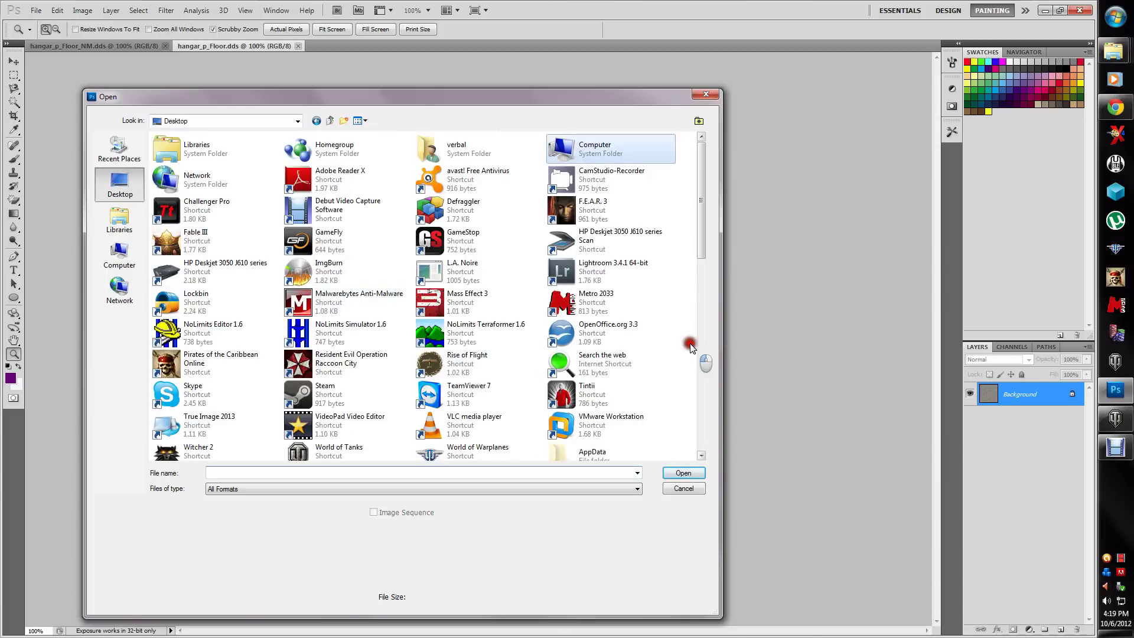
left_click(701, 359)
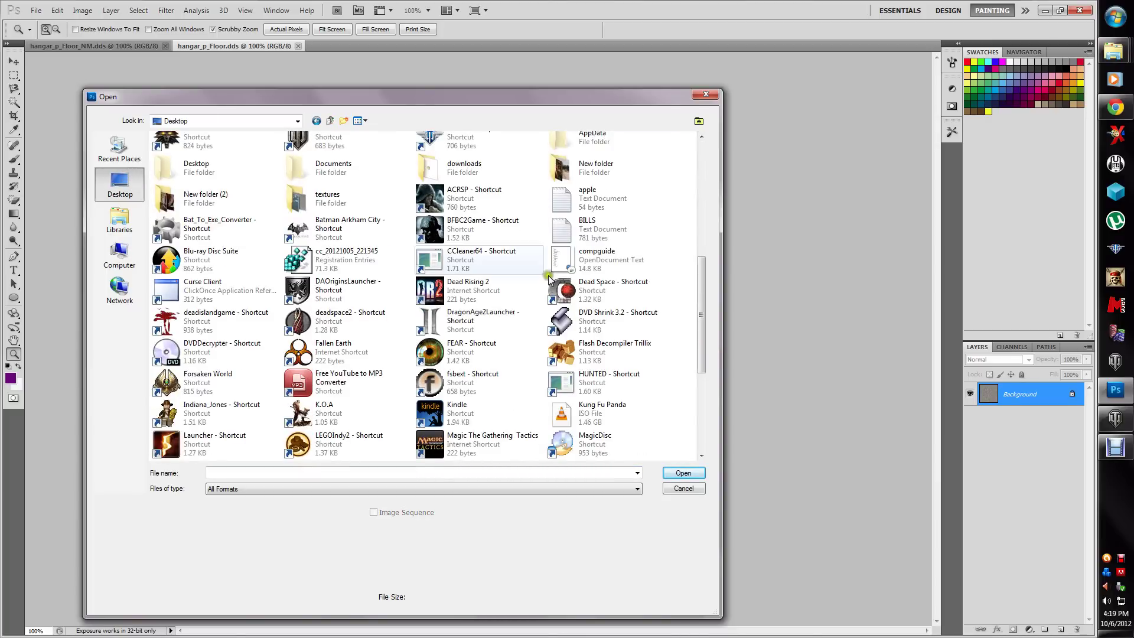
double_click(333, 197)
double_click(554, 264)
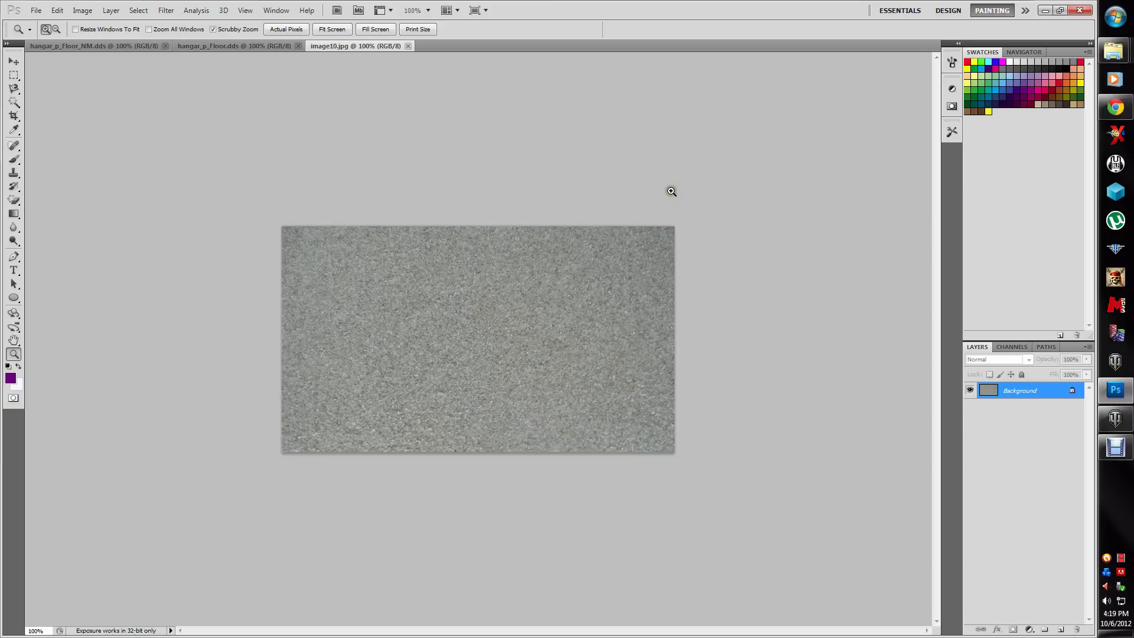
- Resize image10.jpg to 512 x 512 pixels with Constrain Proportions off
left_click(82, 10)
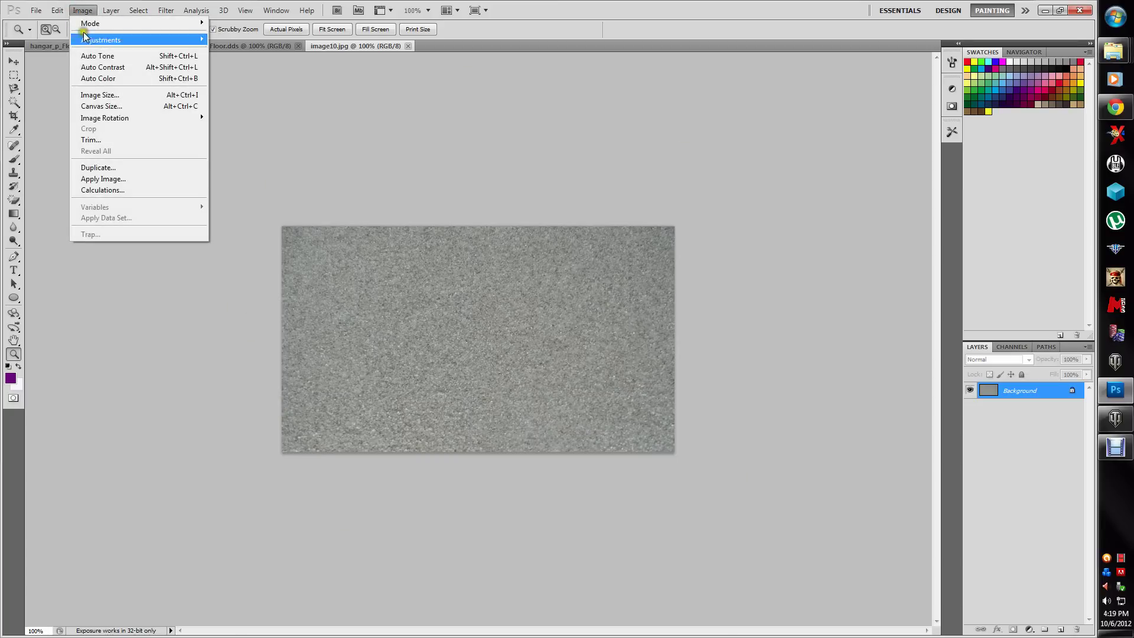
left_click(93, 95)
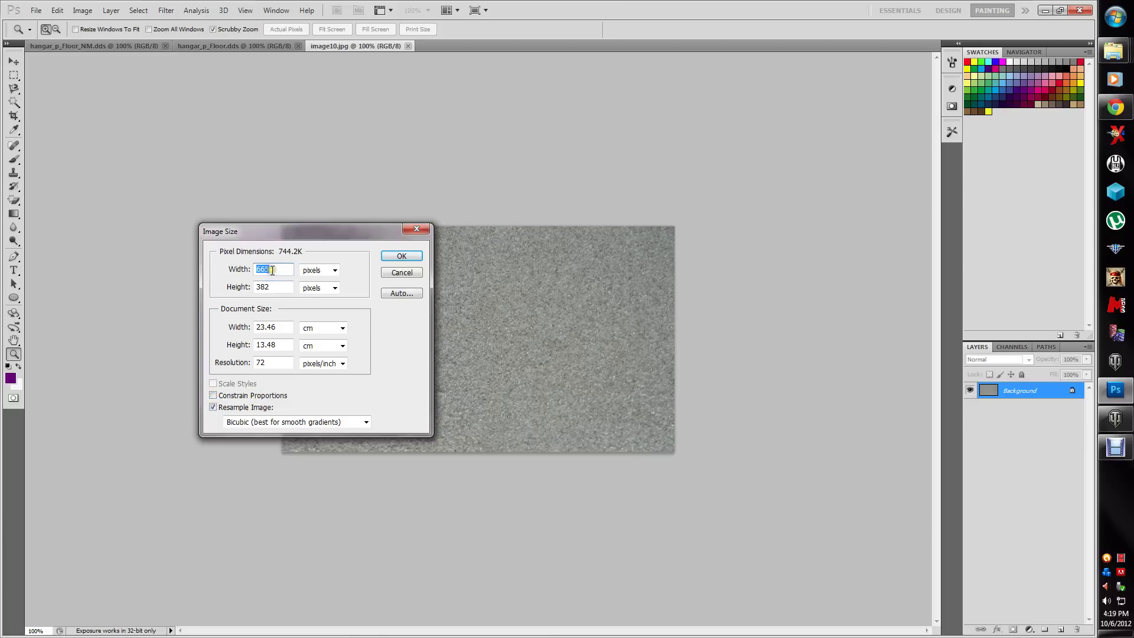
left_click(213, 395)
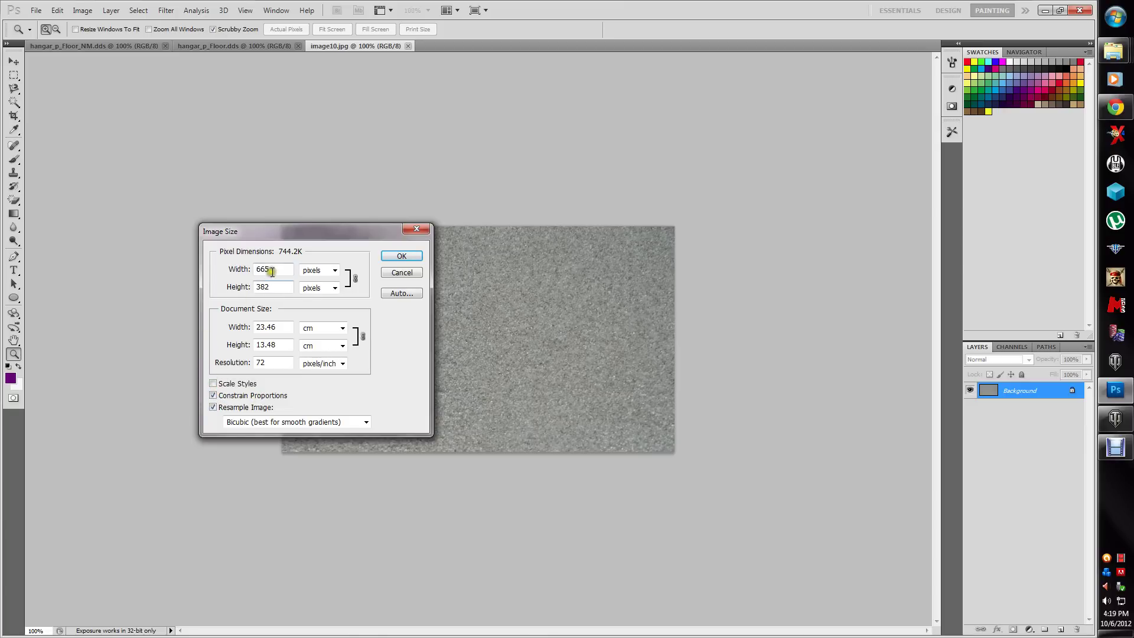
type("512")
left_click(211, 395)
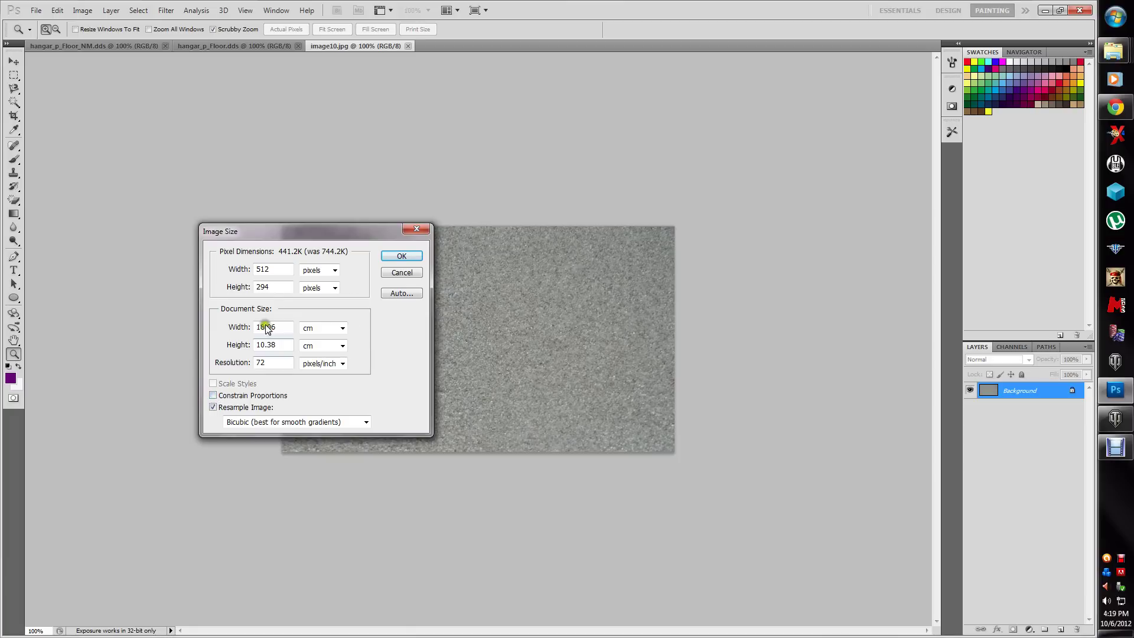
left_click(229, 294)
type("512")
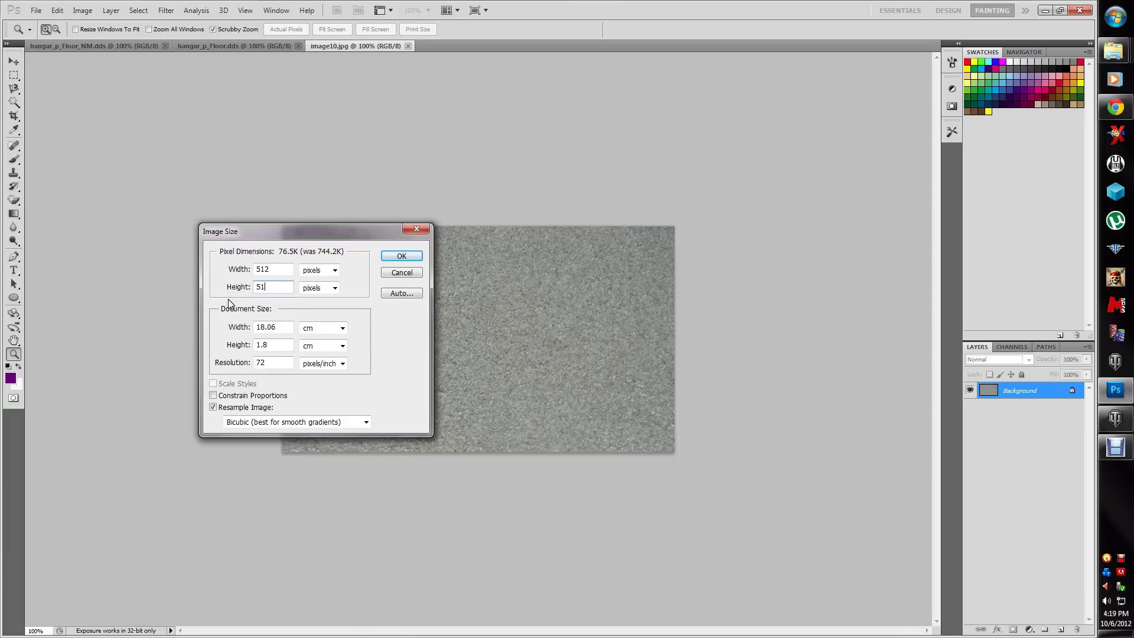
left_click(401, 256)
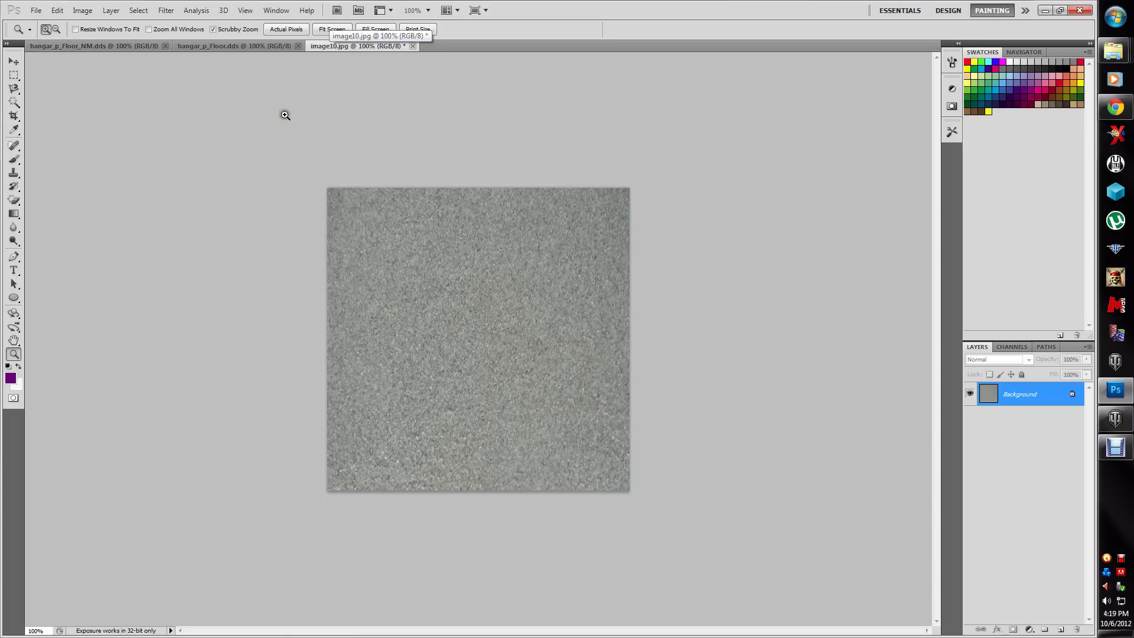
- Select the whole resized image10.jpg with the Rectangular Marquee tool and copy it
left_click(14, 75)
left_click_drag(270, 145, 678, 532)
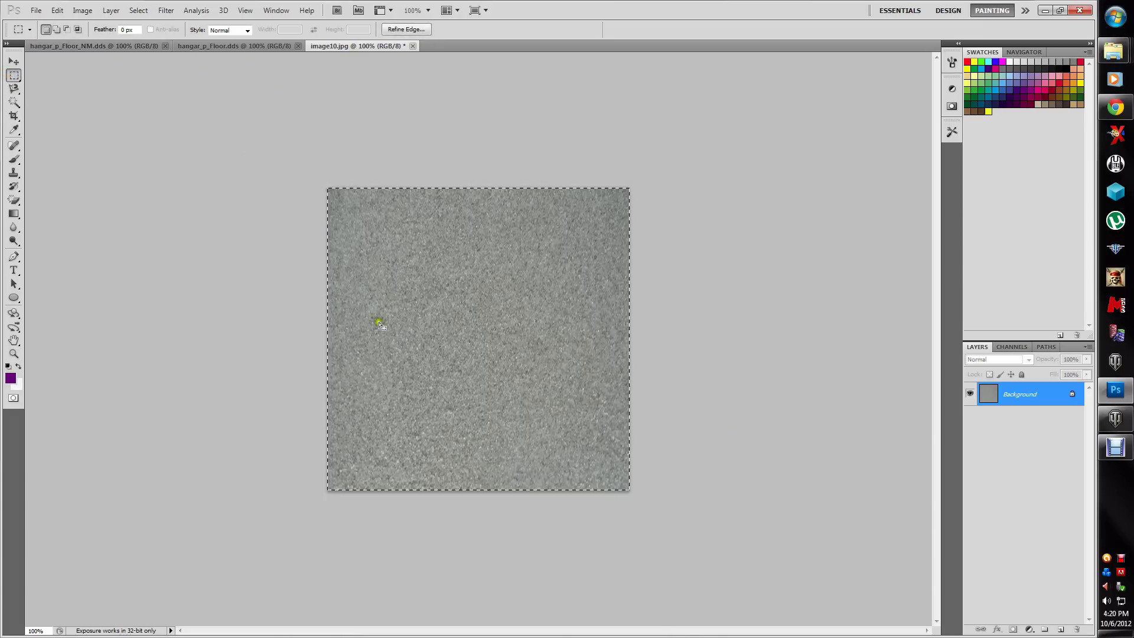
left_click(57, 10)
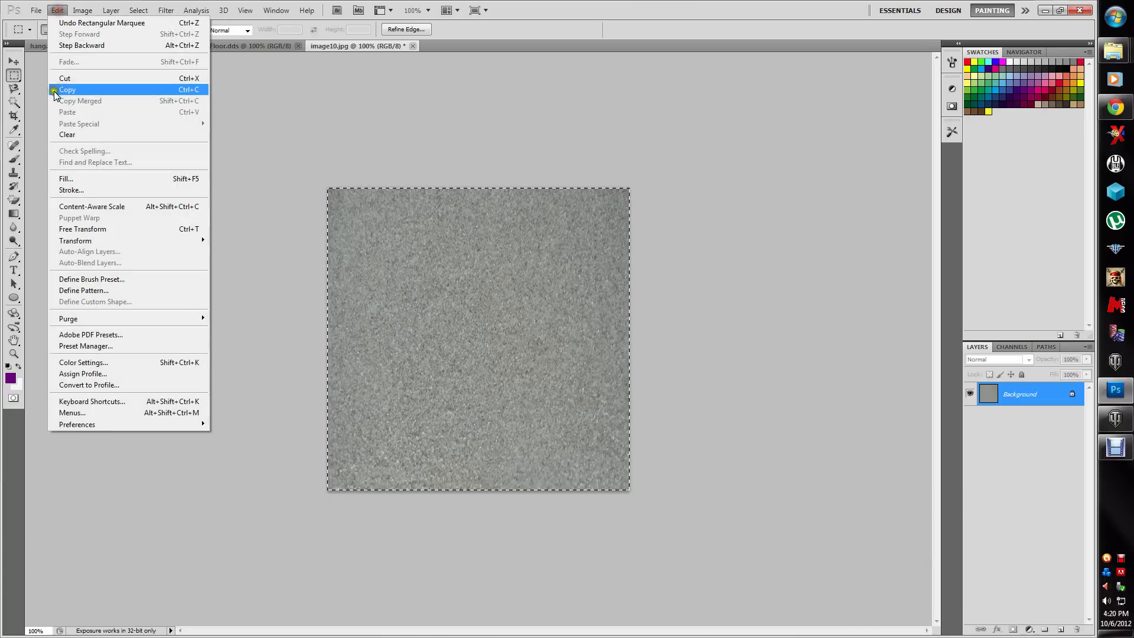
left_click(56, 89)
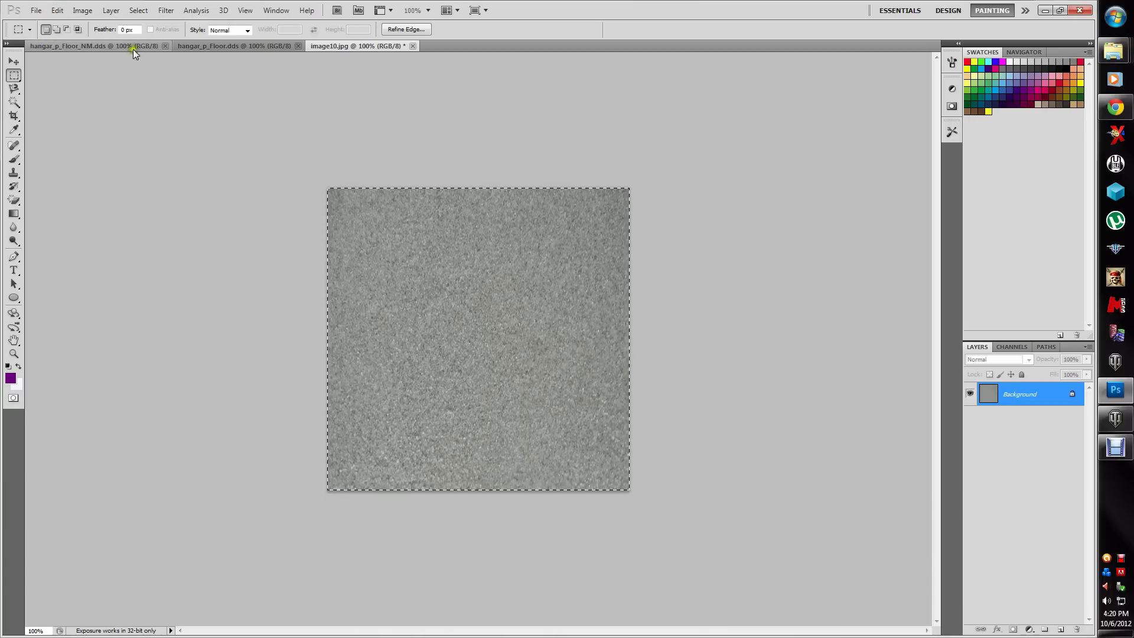
- Paste the copied floor image into hangar_p_Floor.dds over the original brick texture
left_click(213, 45)
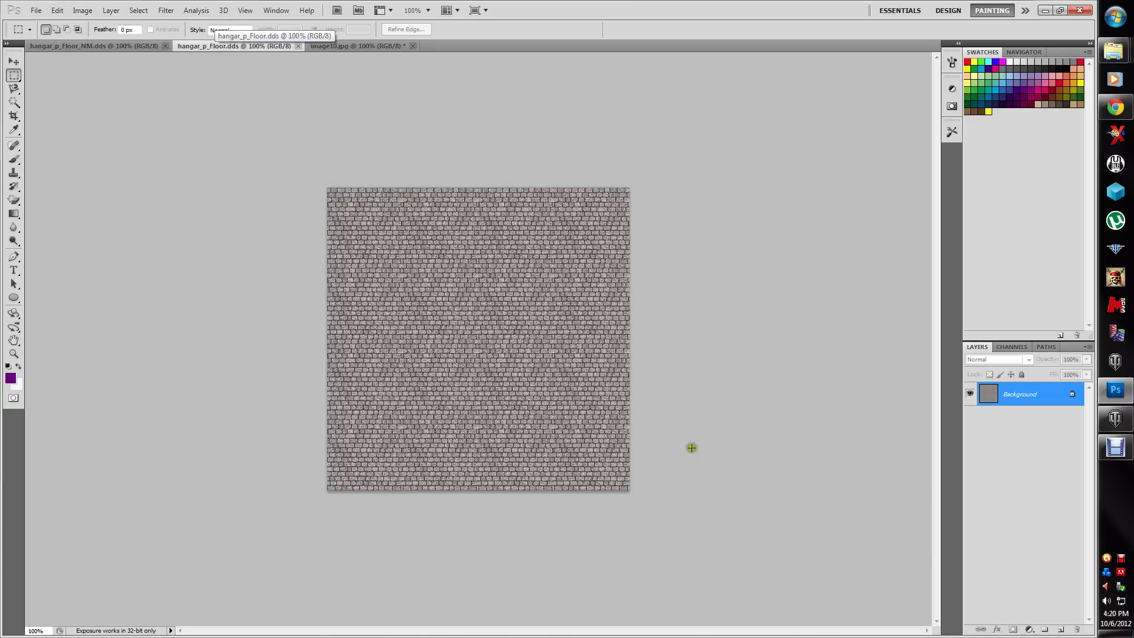
left_click(57, 10)
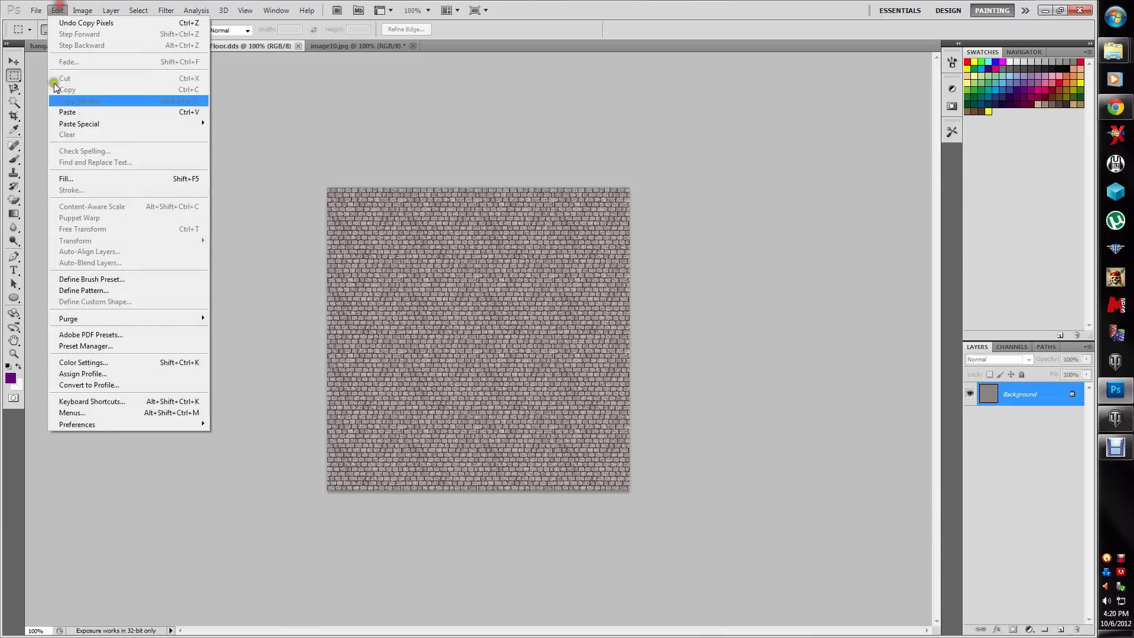
left_click(68, 113)
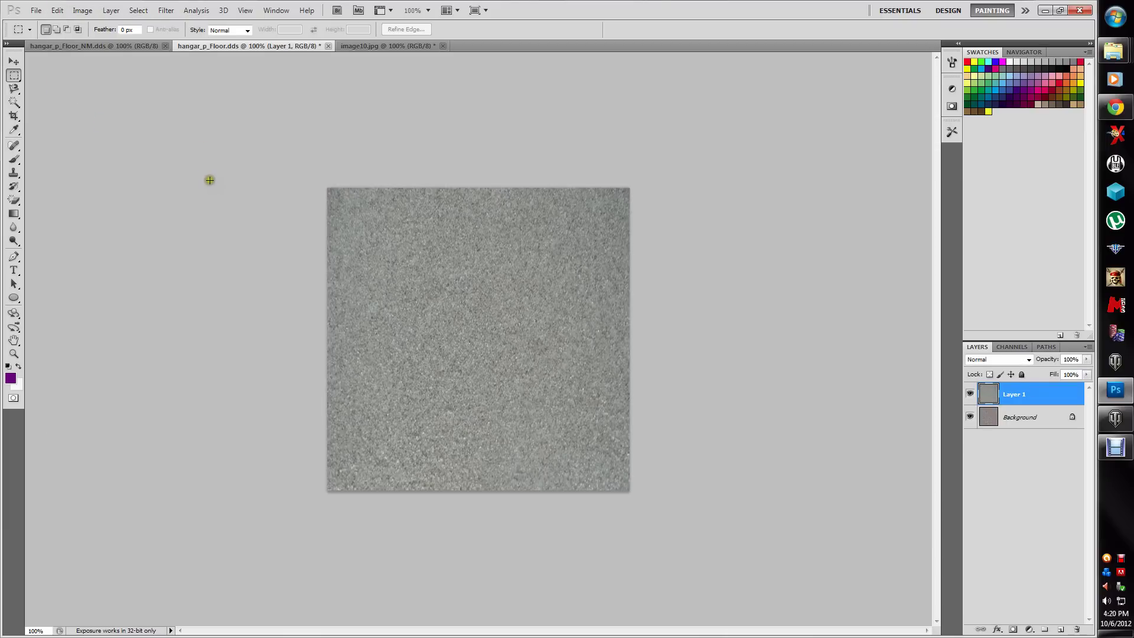
left_click(26, 12)
left_click(57, 181)
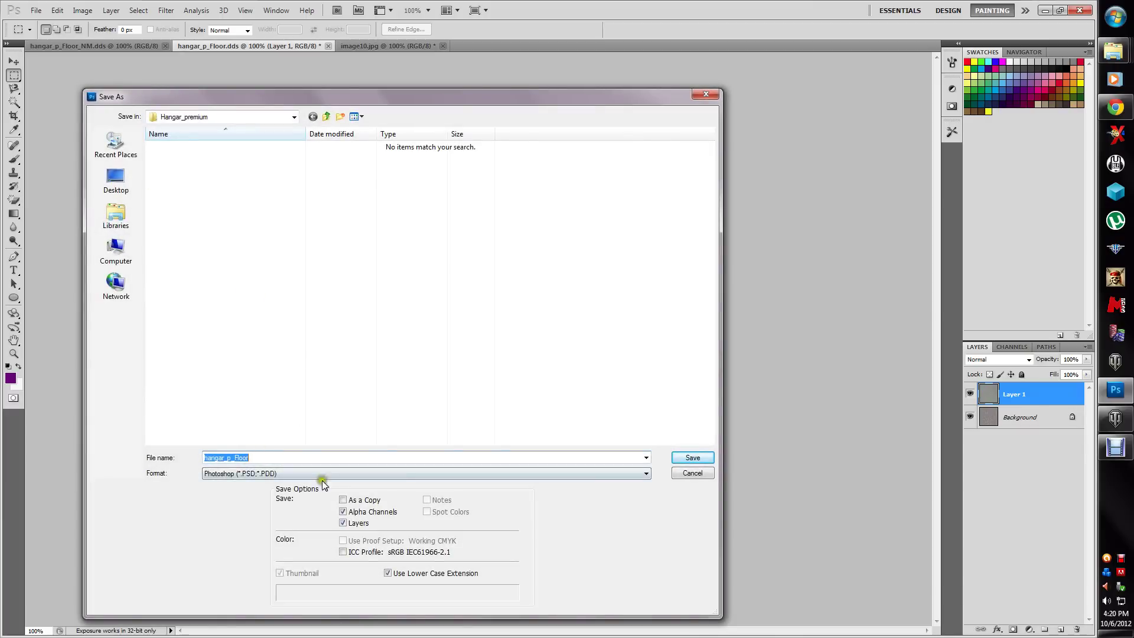
left_click(692, 473)
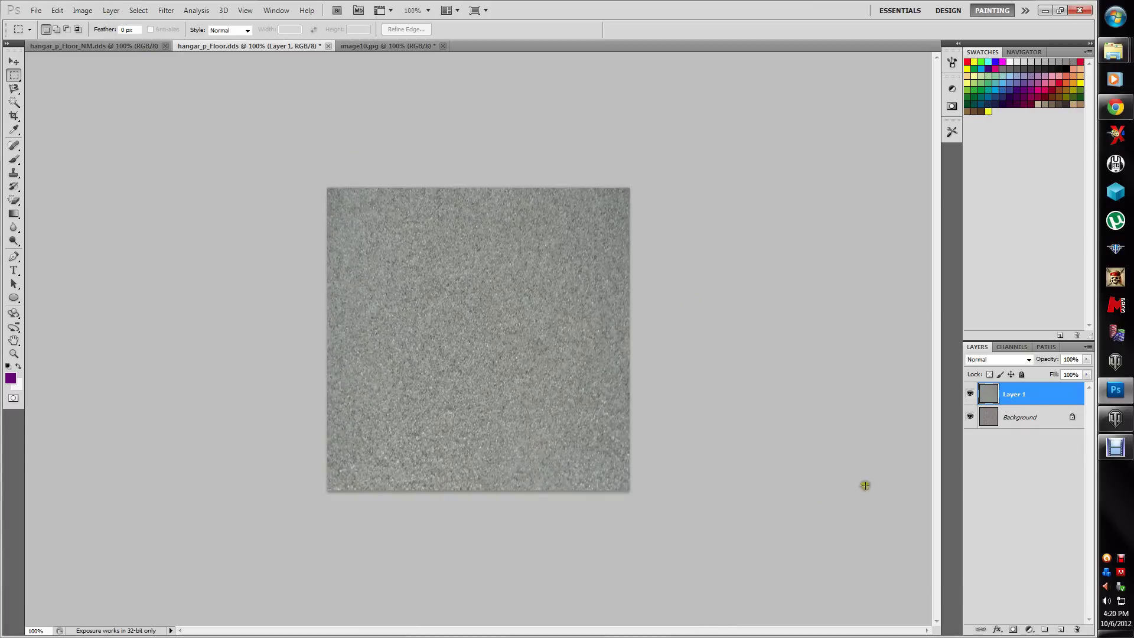
- Flatten hangar_p_Floor.dds and save it as a DXT5 ARGB 8 bpp interpolated alpha texture with generated MIP maps
left_click(111, 10)
left_click(131, 395)
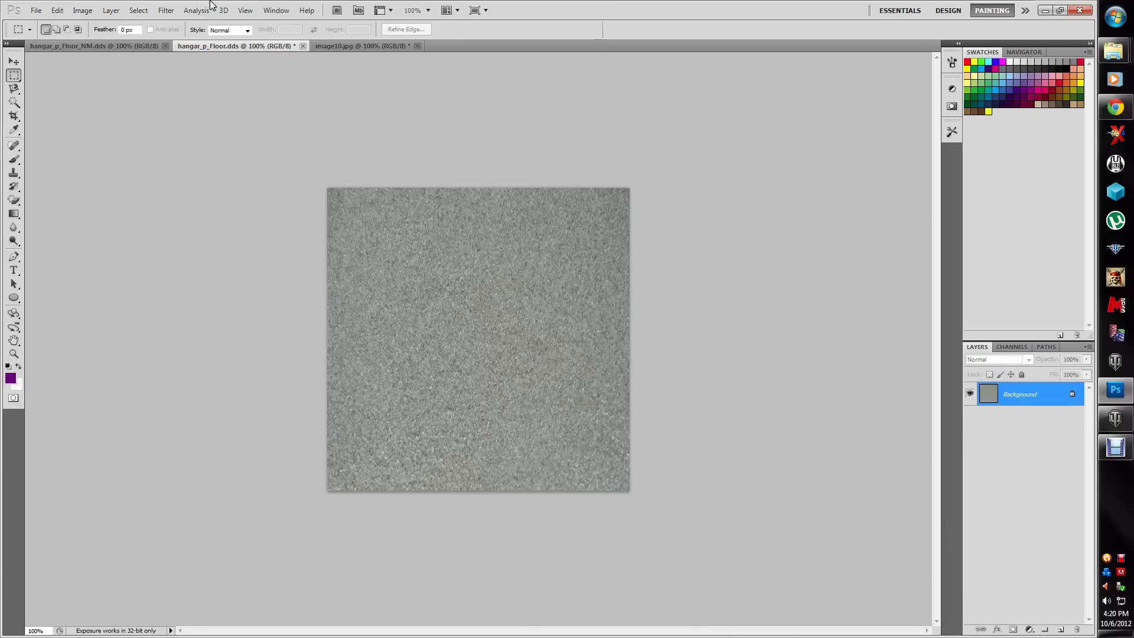
left_click(35, 11)
left_click(46, 182)
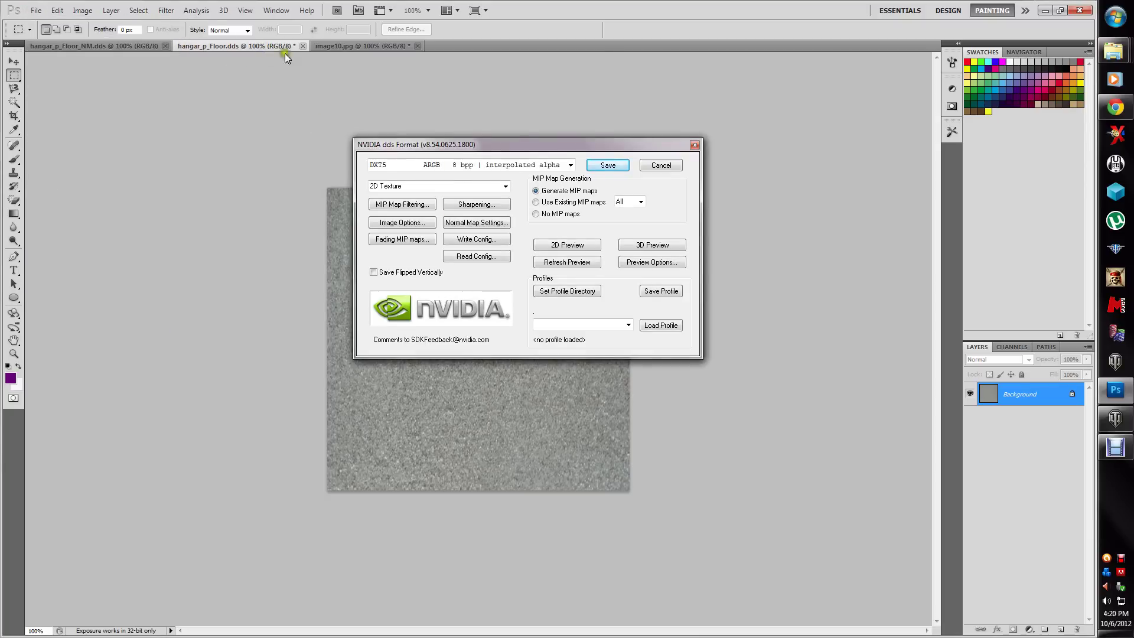
left_click(594, 168)
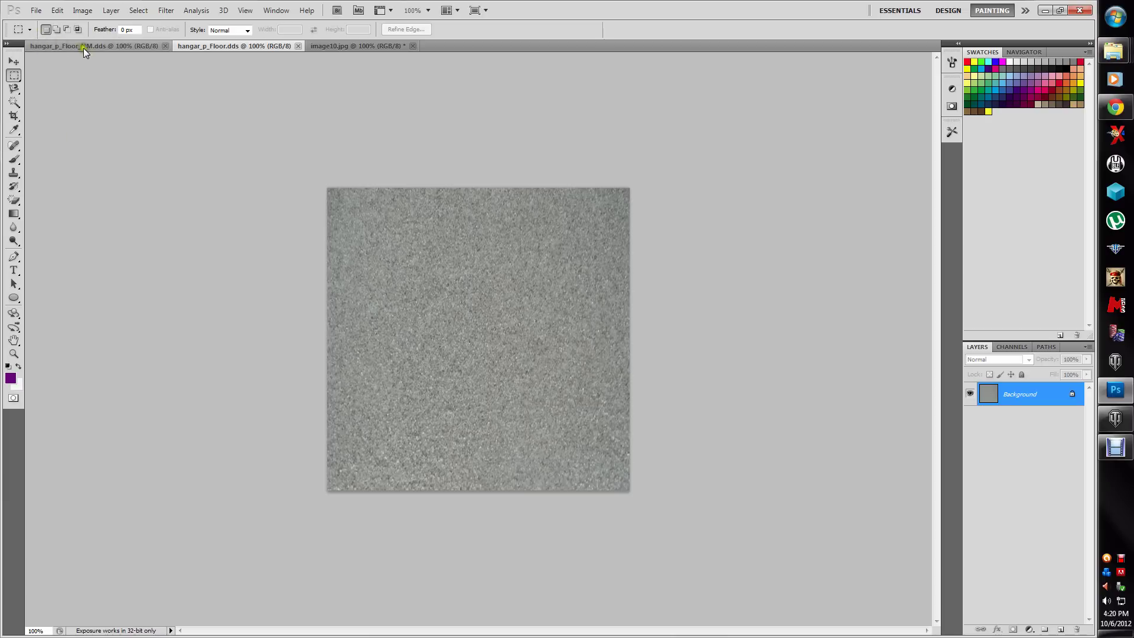
- Close hangar_p_Floor_NM.dds and image10.jpg, discarding the changes to image10.jpg
left_click(164, 46)
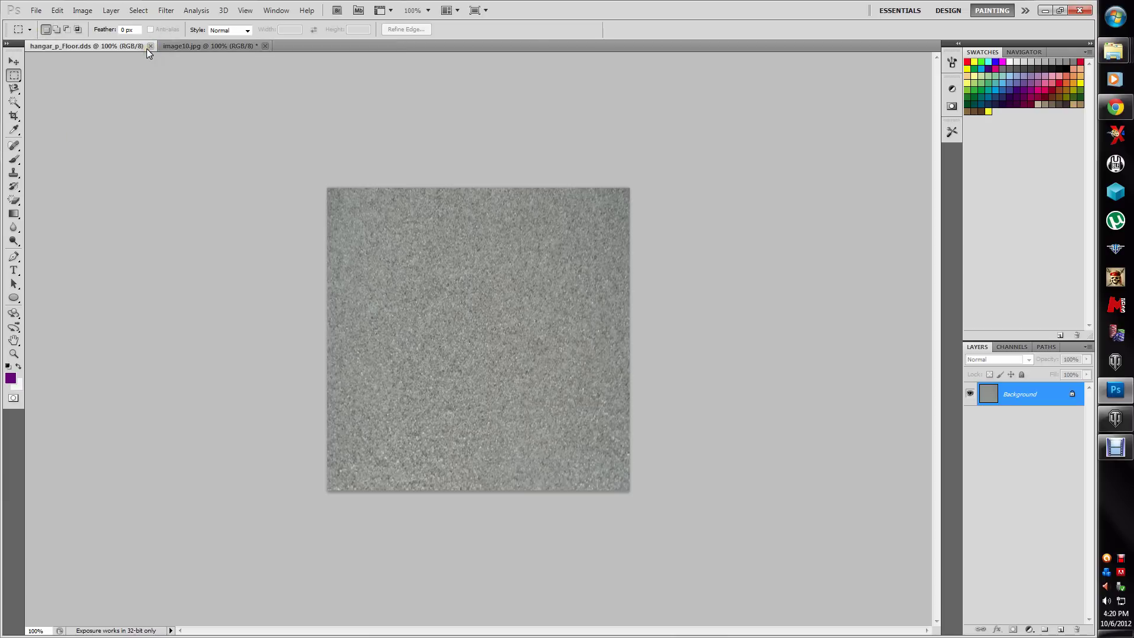
left_click(264, 46)
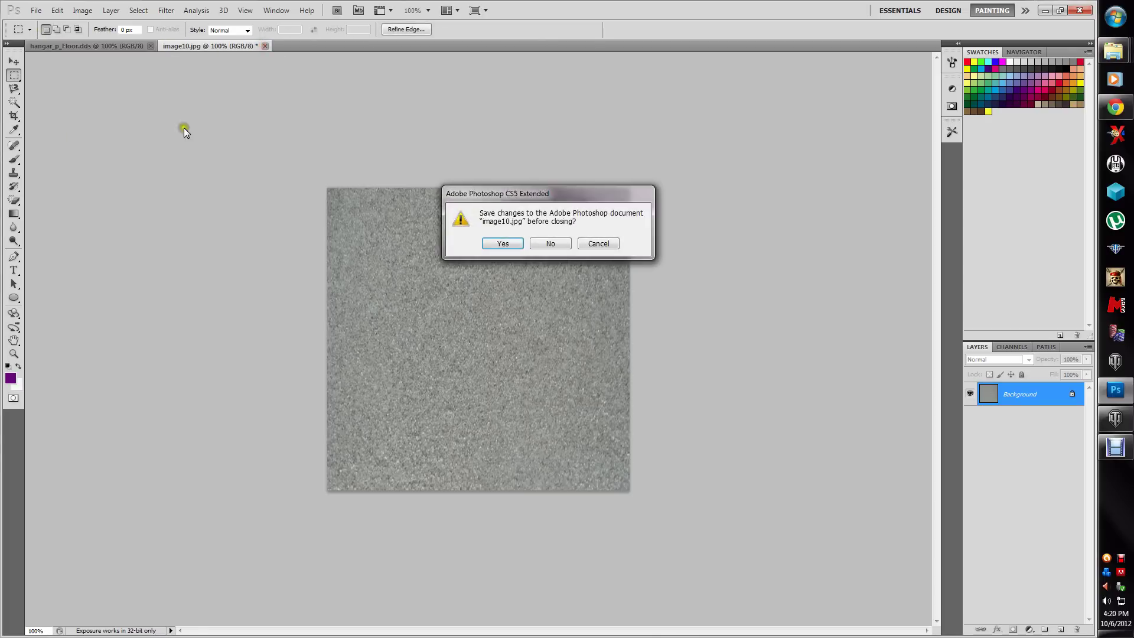
left_click(550, 244)
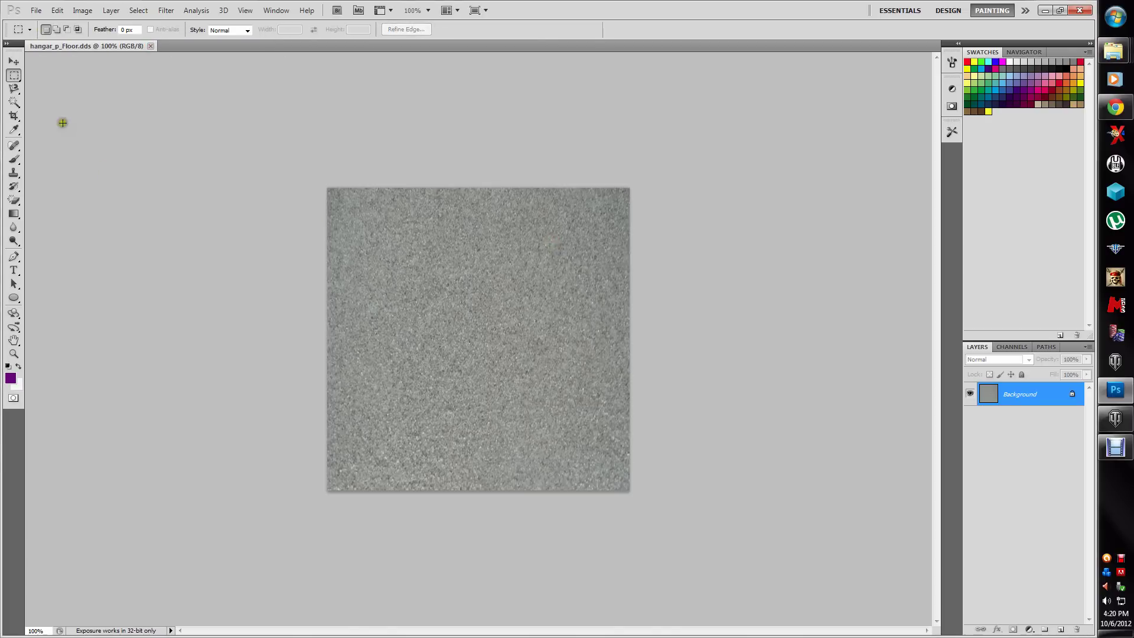
- Convert the floor texture to grayscale with a preset of the Black & White adjustment
left_click(82, 11)
mouse_move(145, 39)
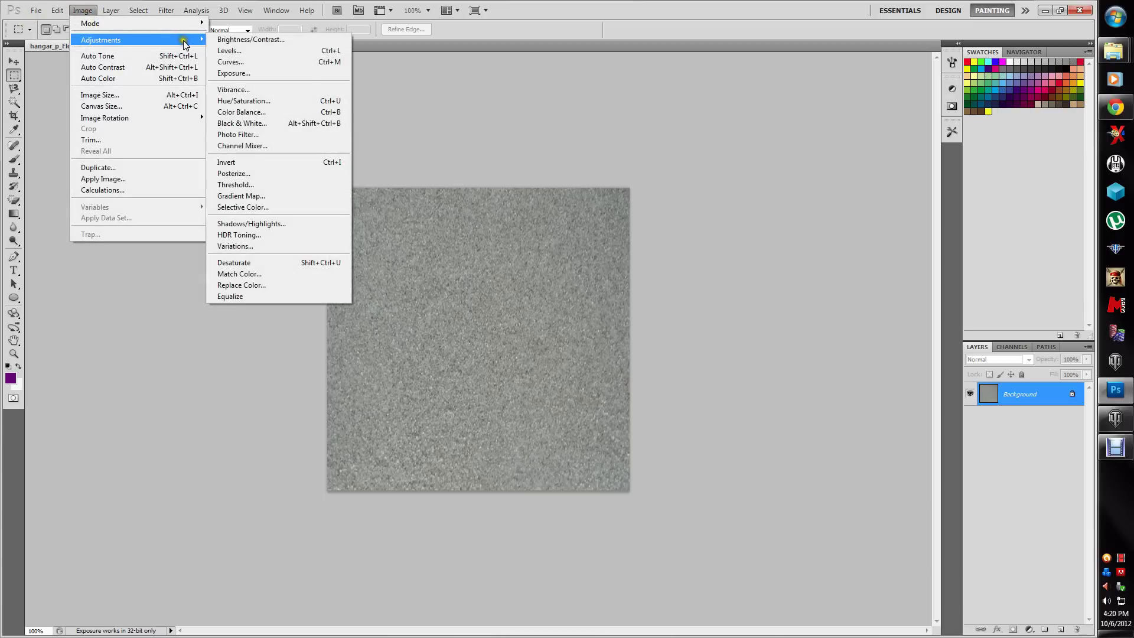
left_click(243, 123)
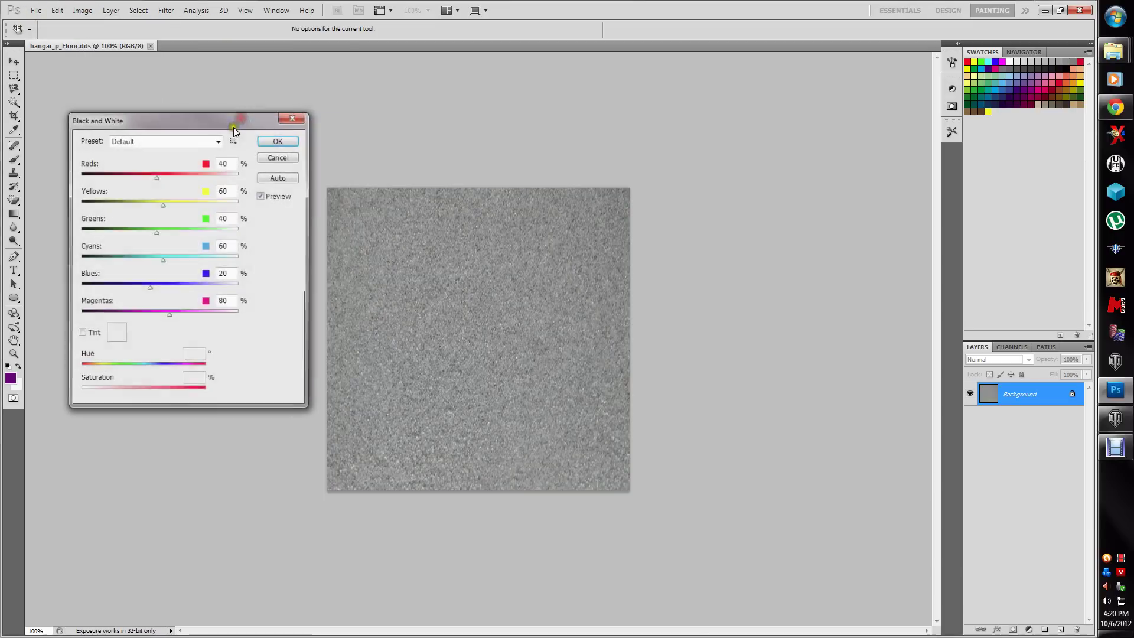
left_click(218, 142)
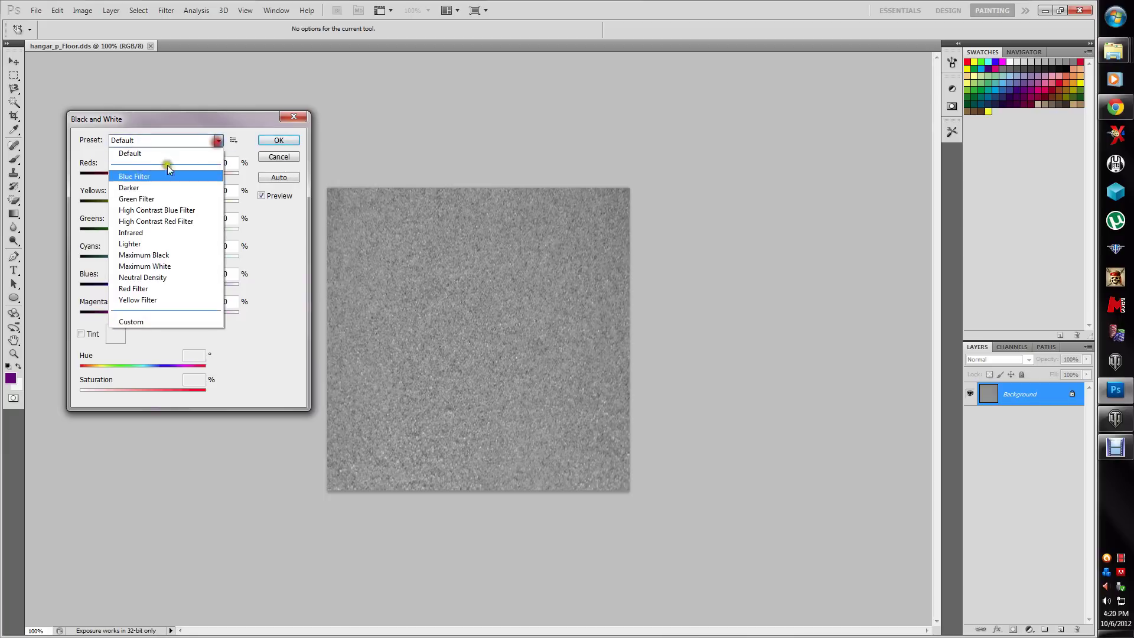
left_click(136, 183)
left_click(280, 142)
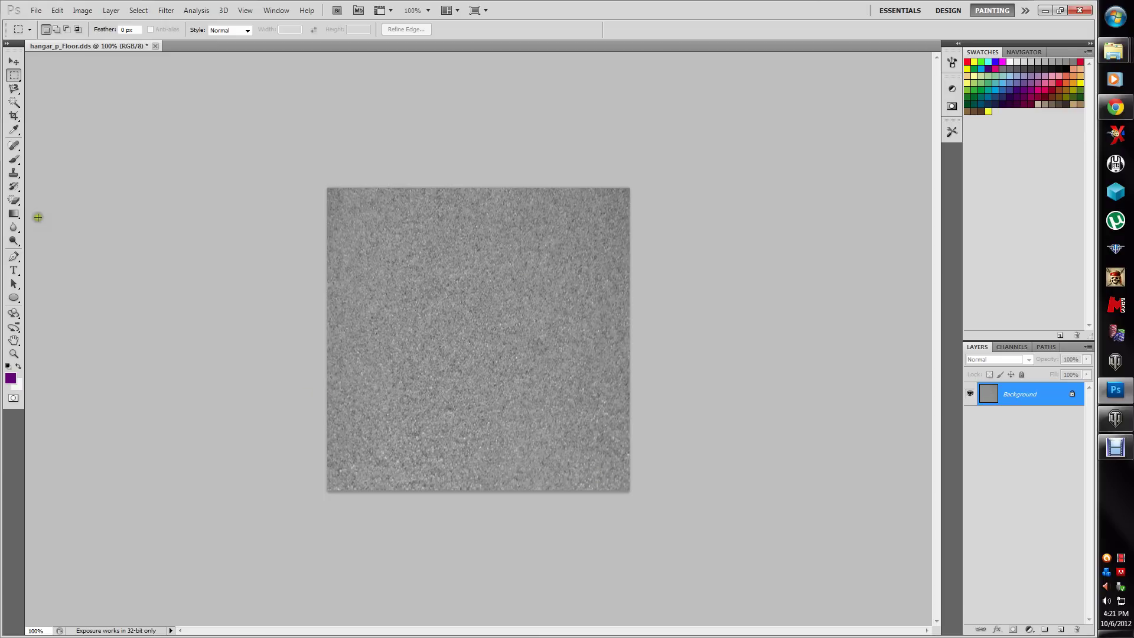
- Save the grayscale texture over hangar_p_Floor_SM.dds in the Hangar_premium folder, keeping the existing DDS export settings
left_click(33, 13)
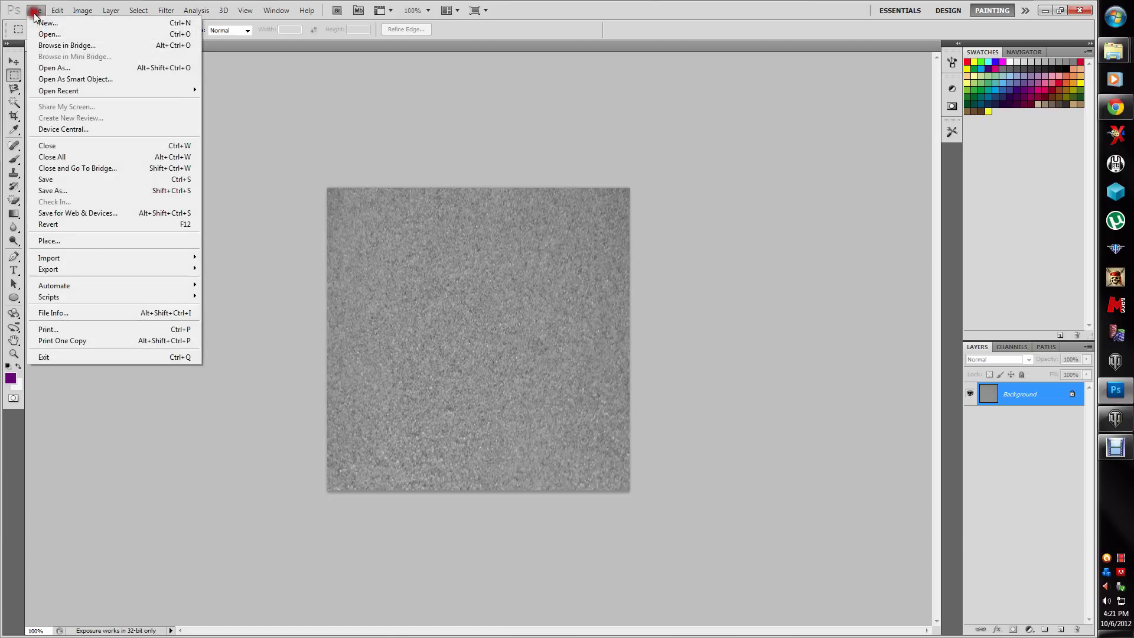
left_click(58, 193)
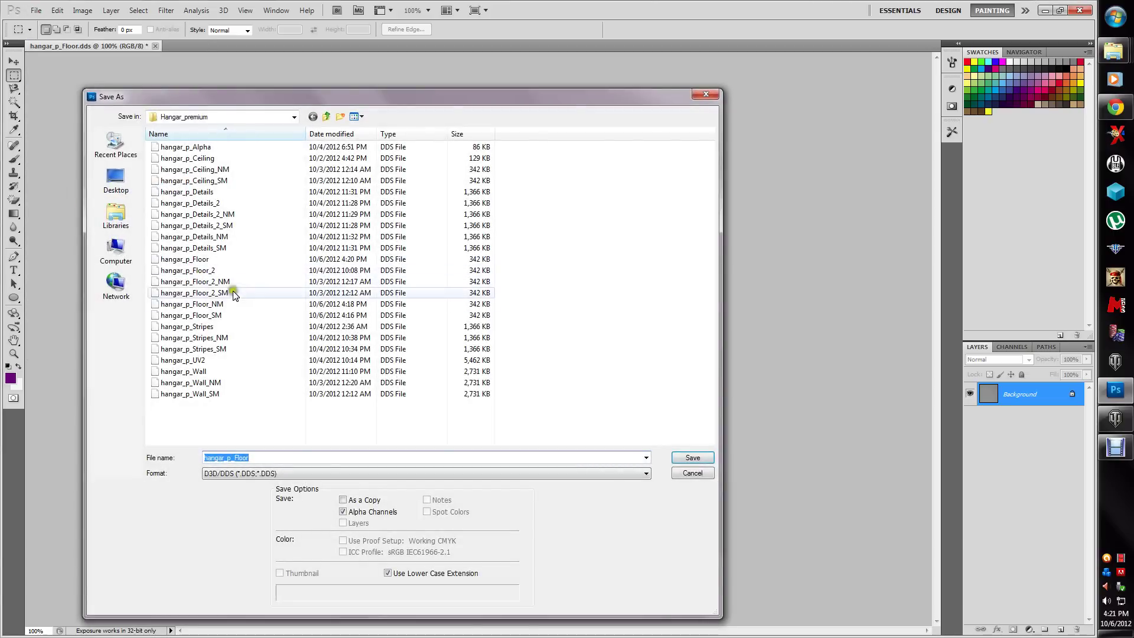
left_click(213, 317)
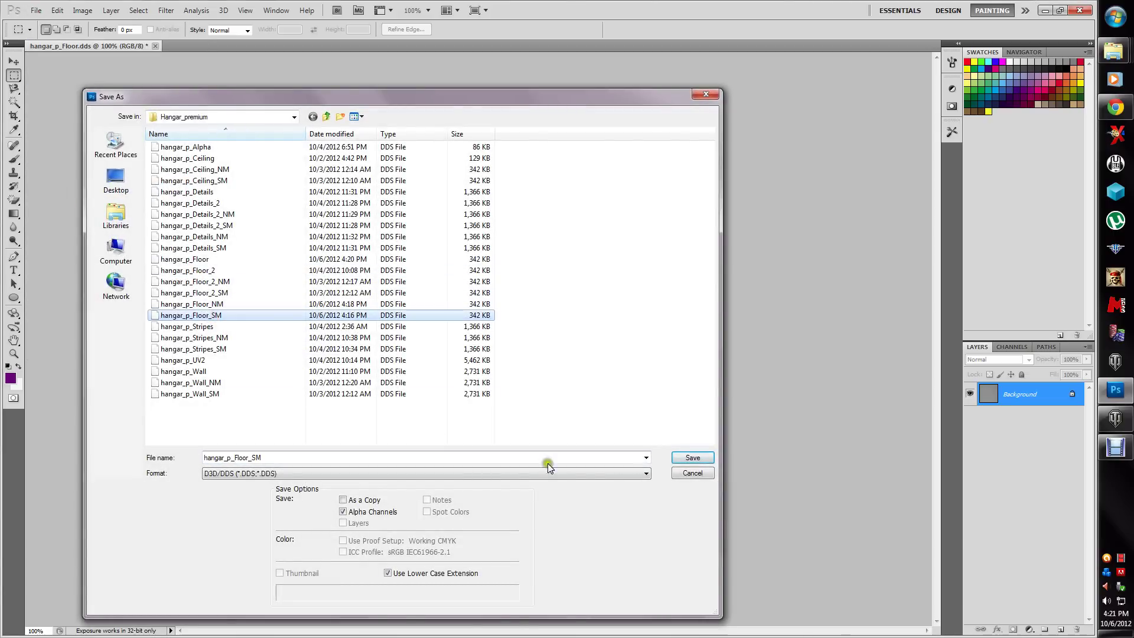
left_click(678, 459)
left_click(523, 244)
left_click(607, 165)
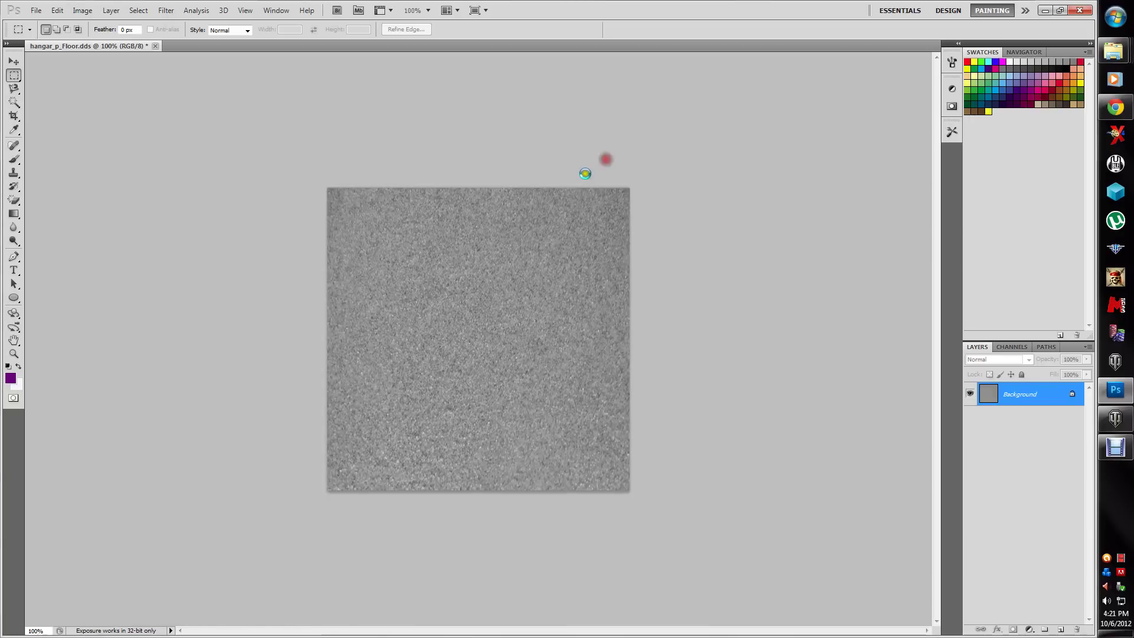
- Apply the NVIDIA Normal Map Filter to the grayscale floor image with filter type 5 x 5, Invert Y and Max (R,G,B)
left_click(36, 10)
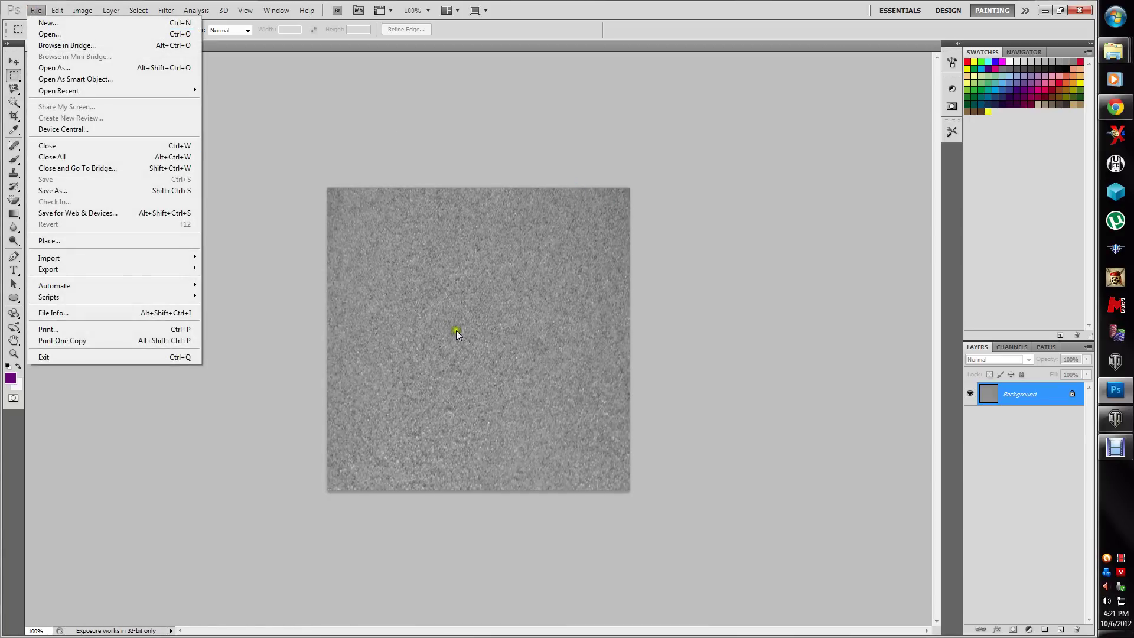
left_click(273, 83)
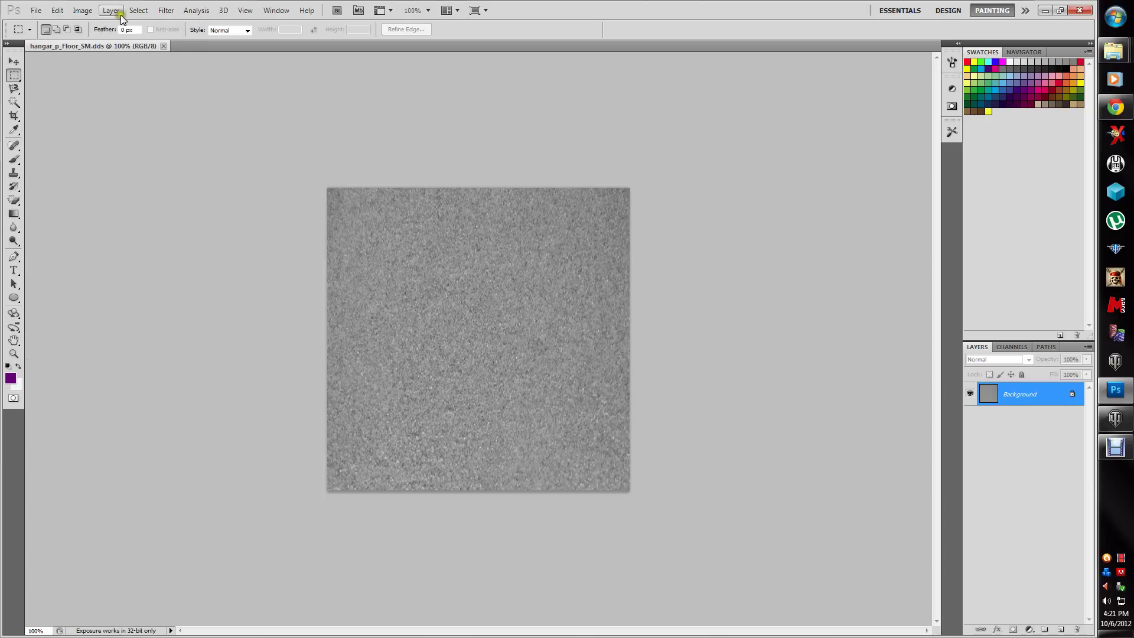
left_click(166, 10)
mouse_move(259, 268)
left_click(337, 267)
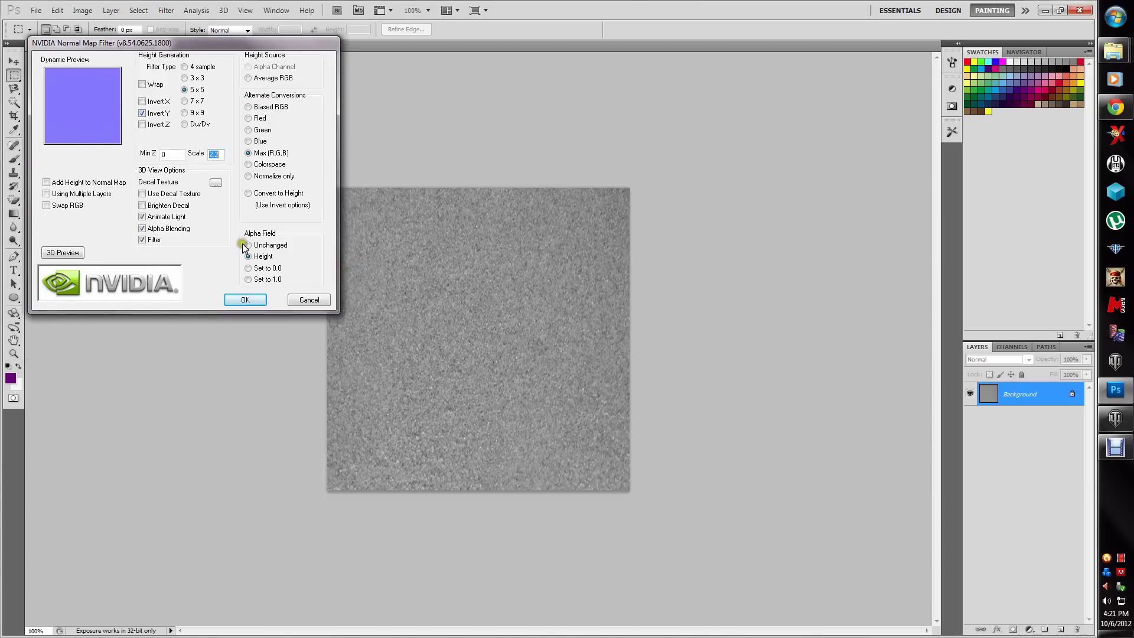
left_click(254, 300)
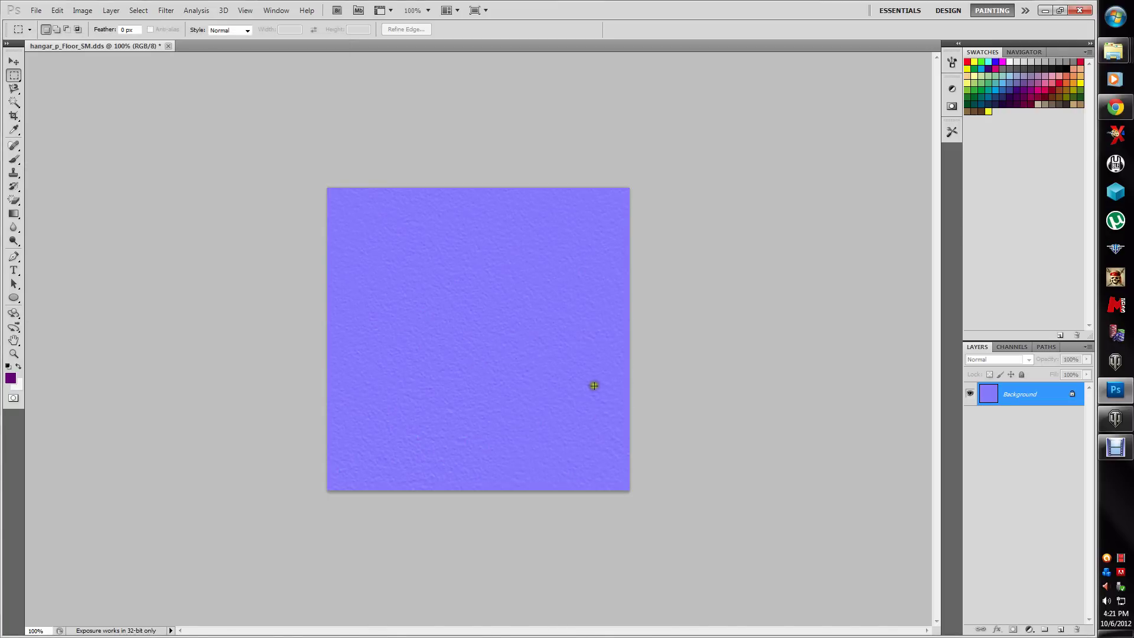
- Duplicate the Background layer and set the copy's blending mode to Overlay
right_click(1039, 392)
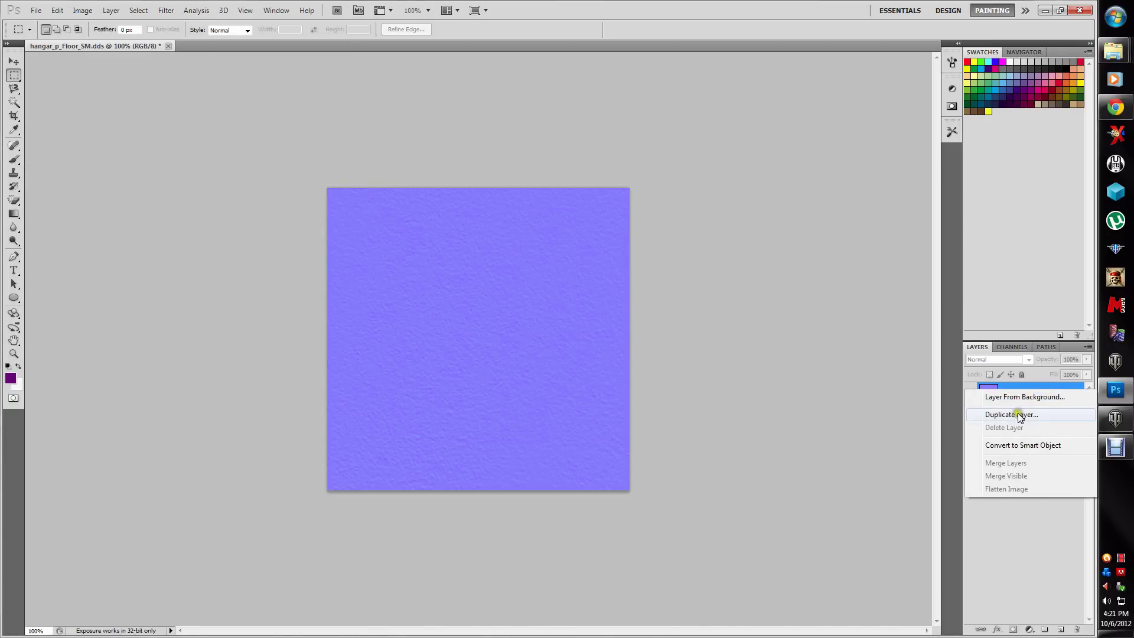
left_click(1025, 413)
left_click(672, 194)
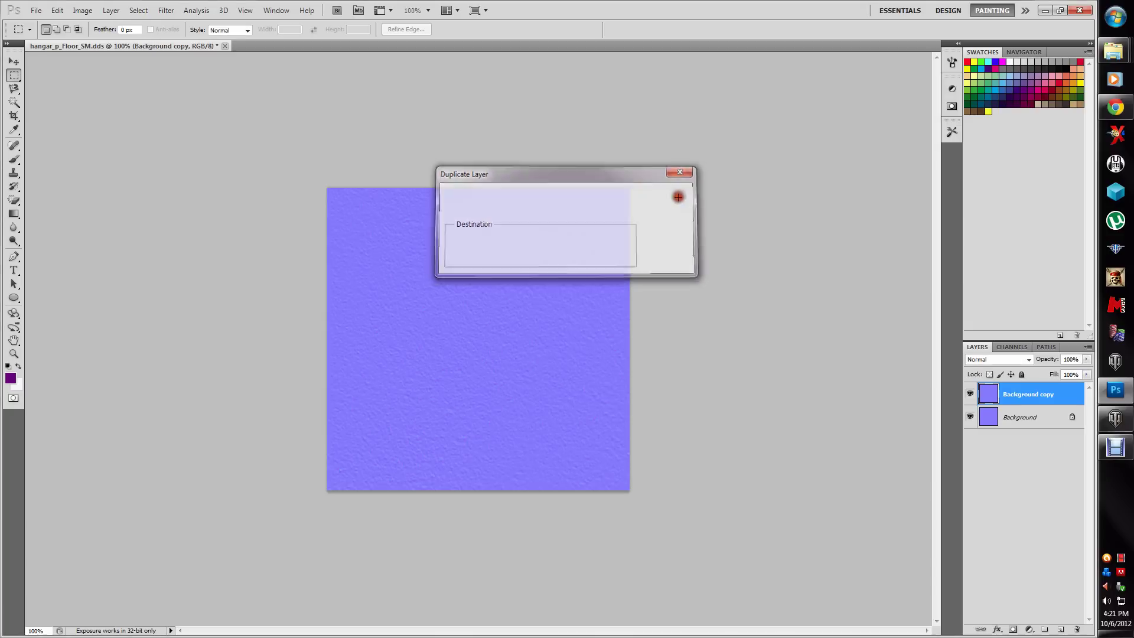
left_click(1007, 362)
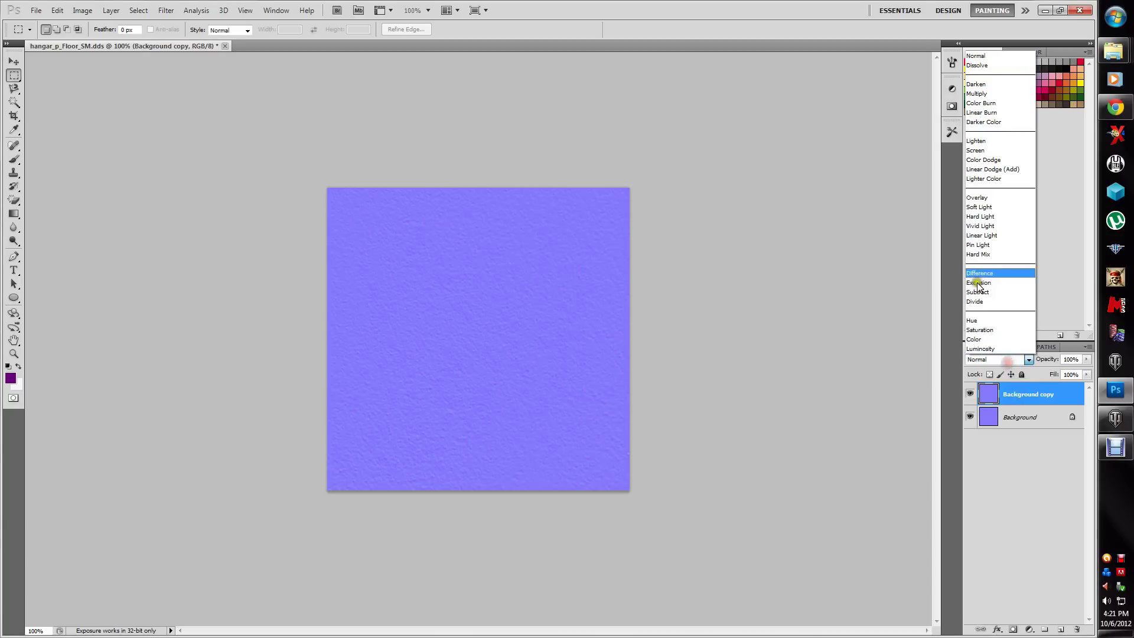
left_click(974, 200)
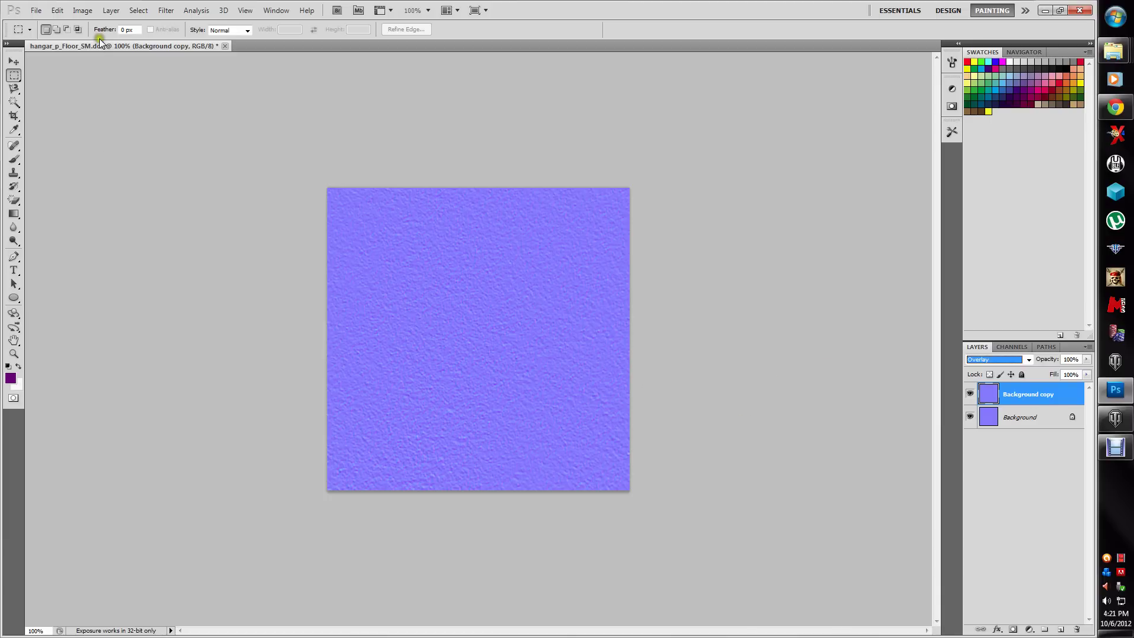
- Flatten the normal map and save it over hangar_p_Floor_NM.dds as DXT5 ARGB 8 bpp interpolated alpha with generated MIP maps
left_click(111, 10)
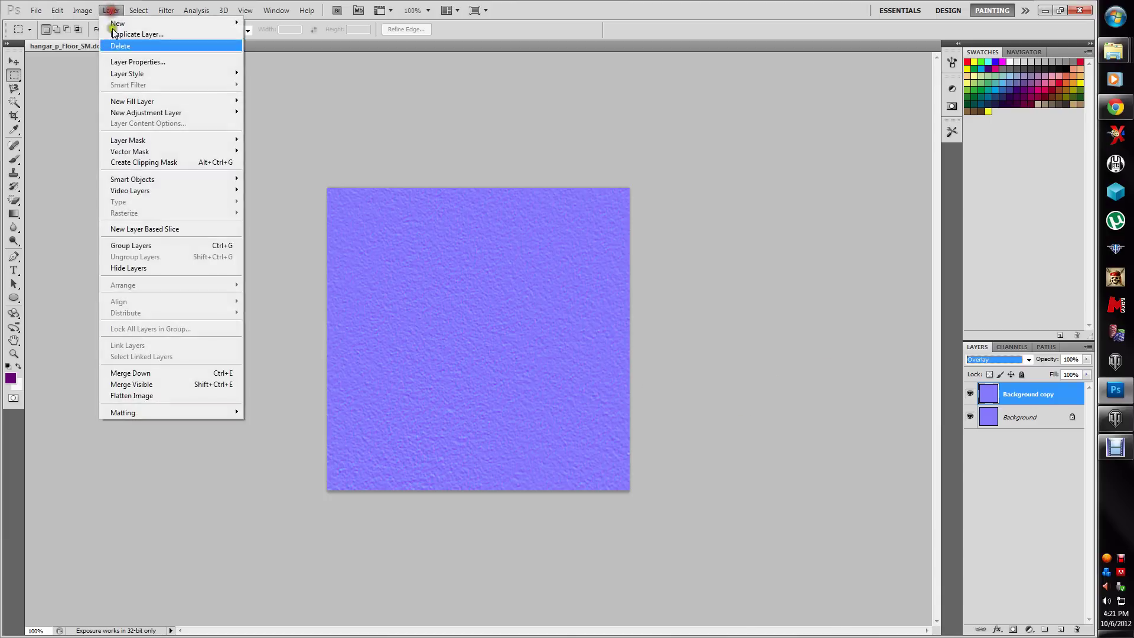
left_click(152, 395)
left_click(33, 10)
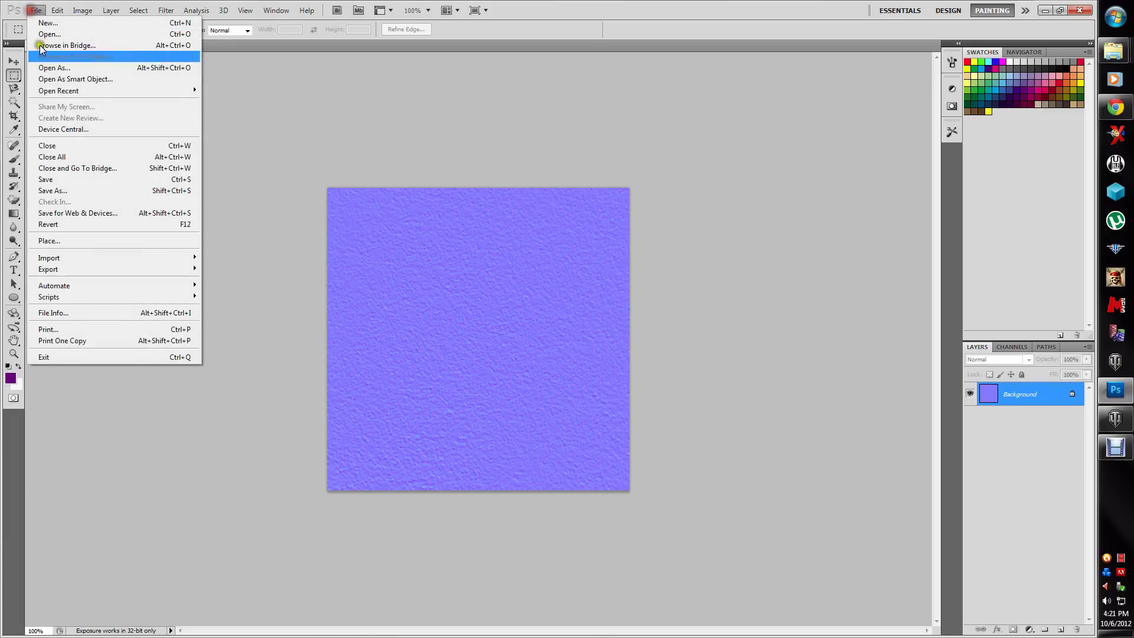
left_click(51, 193)
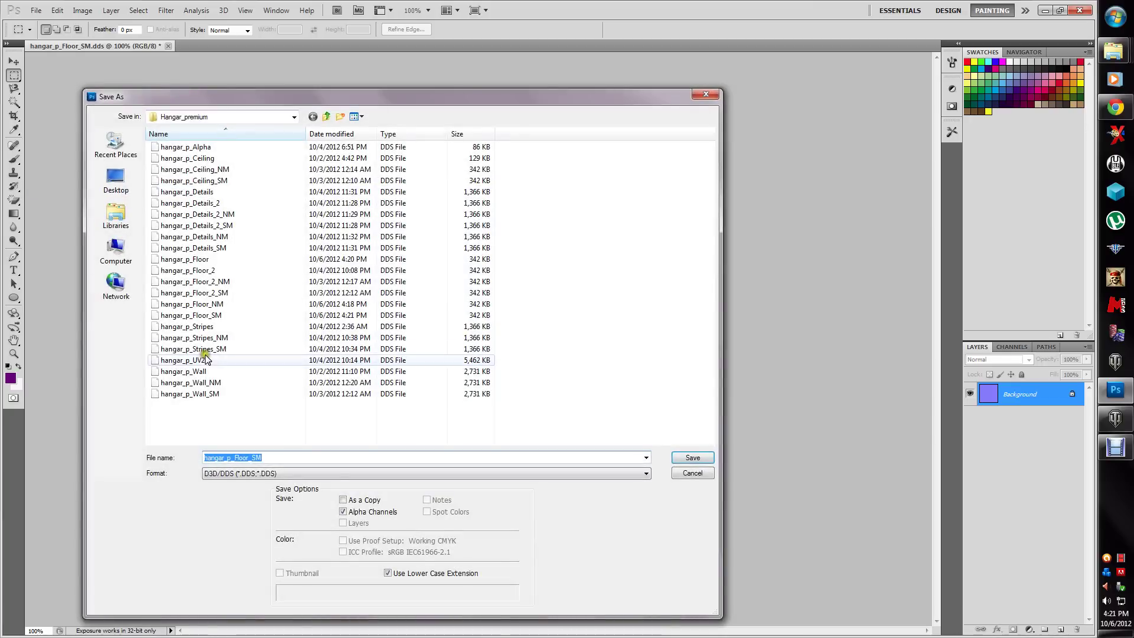
left_click(195, 304)
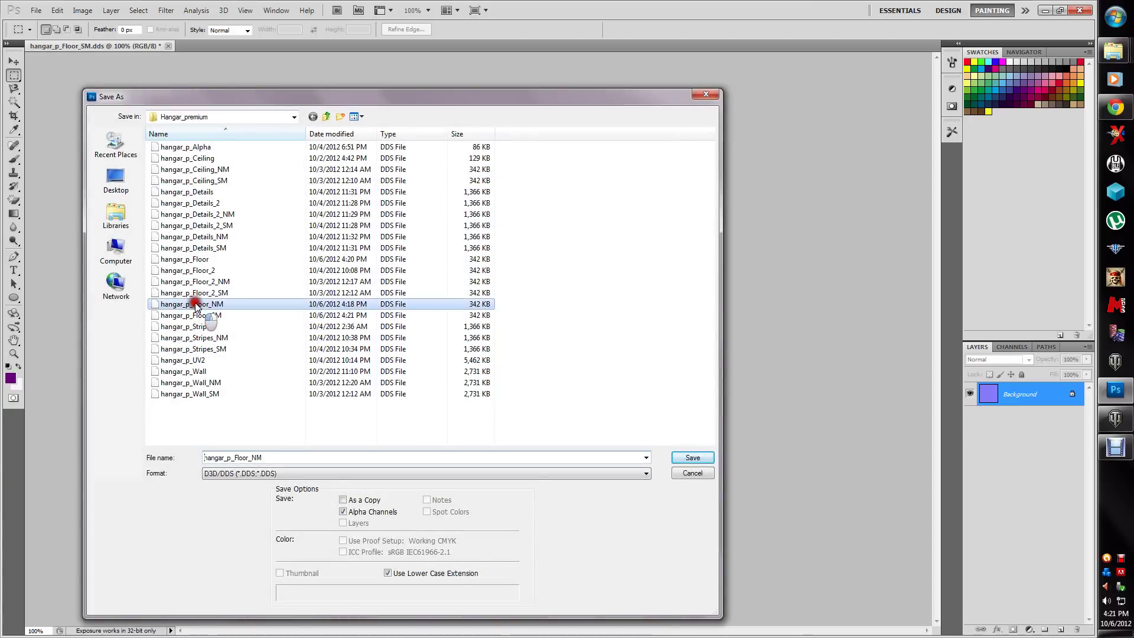
left_click(691, 459)
left_click(521, 244)
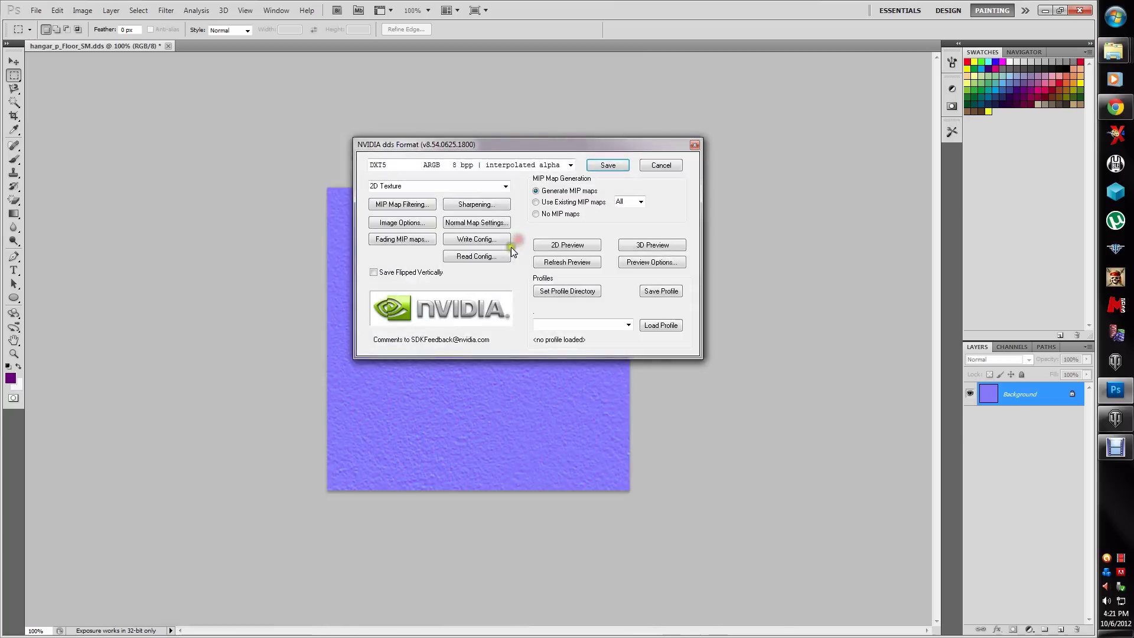
left_click(595, 164)
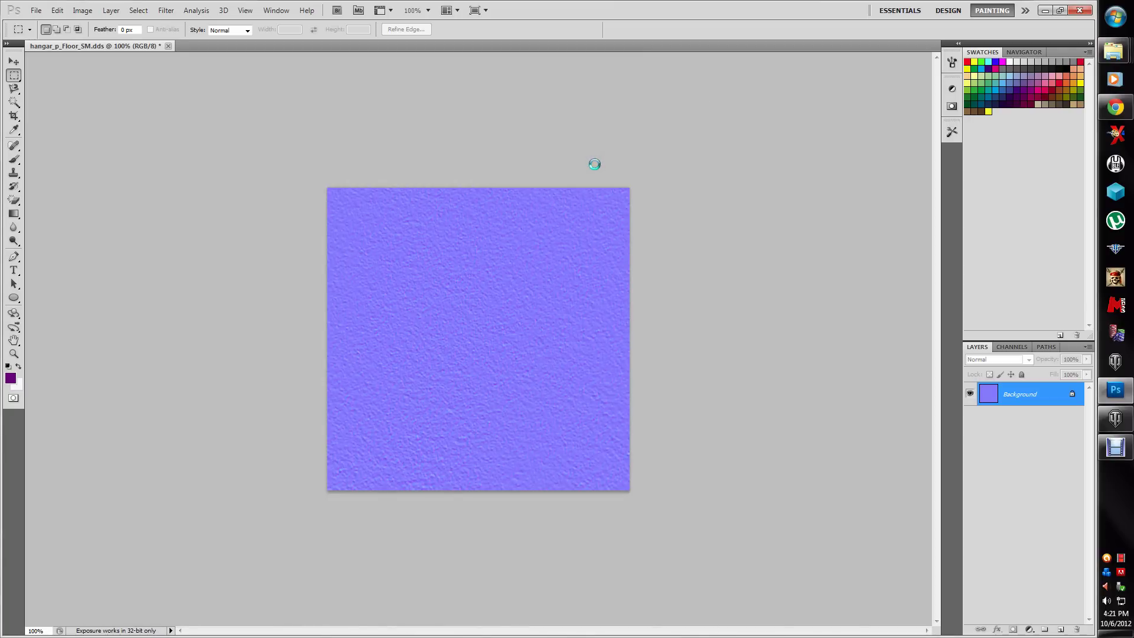
- Switch to the World of Tanks client, reload the hangar by disconnecting and logging back in, and inspect the floor from different angles
left_click(1115, 418)
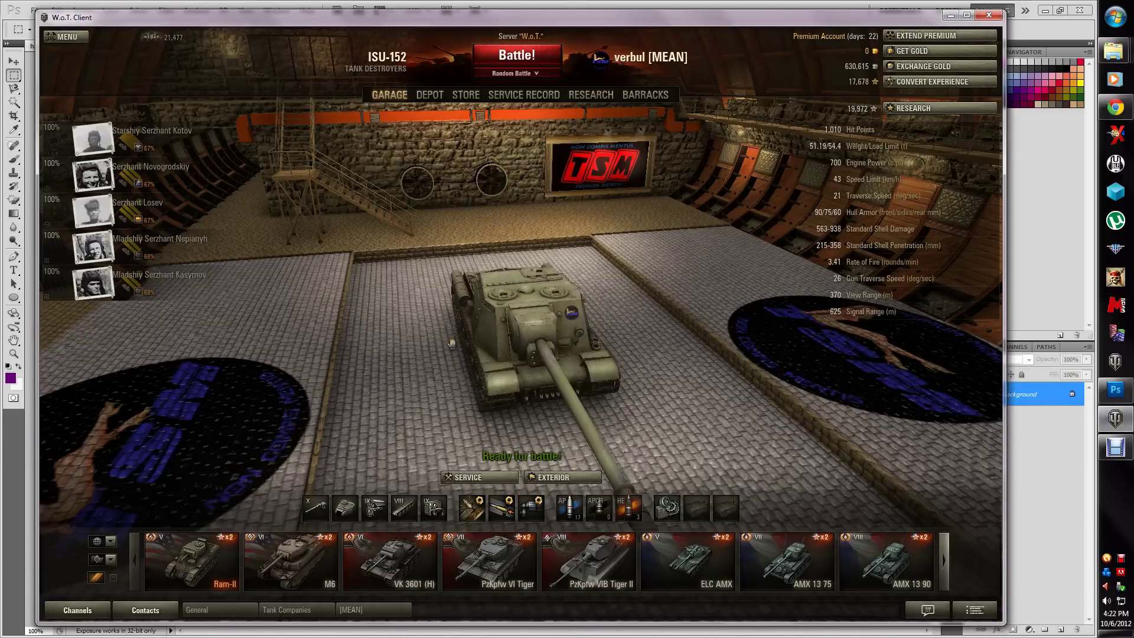
key("Escape")
left_click(535, 297)
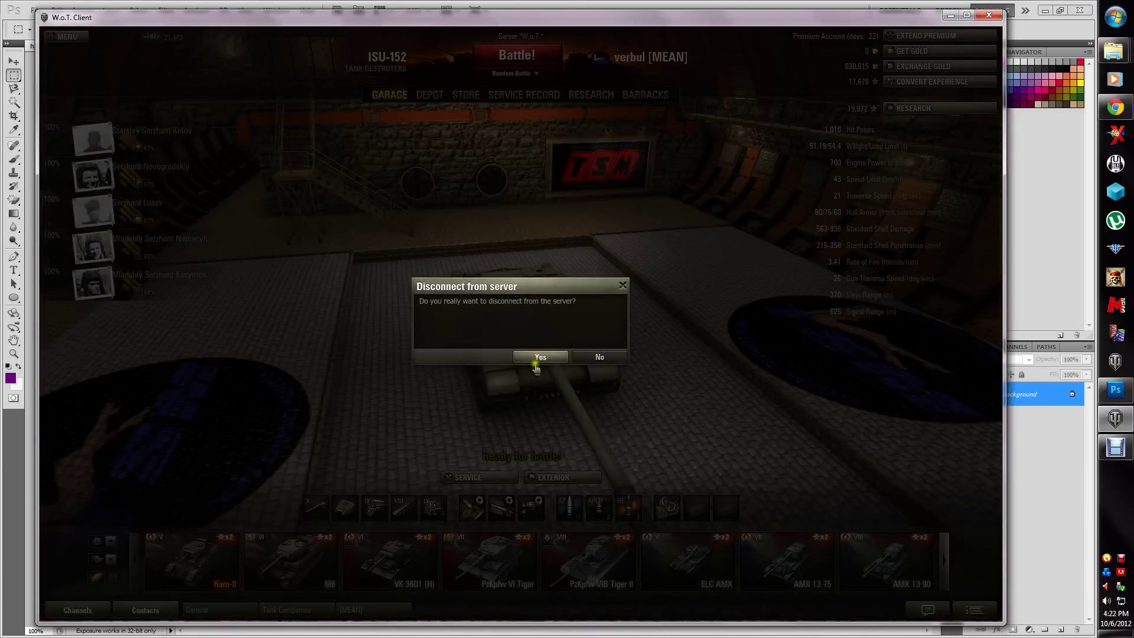
left_click(537, 357)
left_click(523, 485)
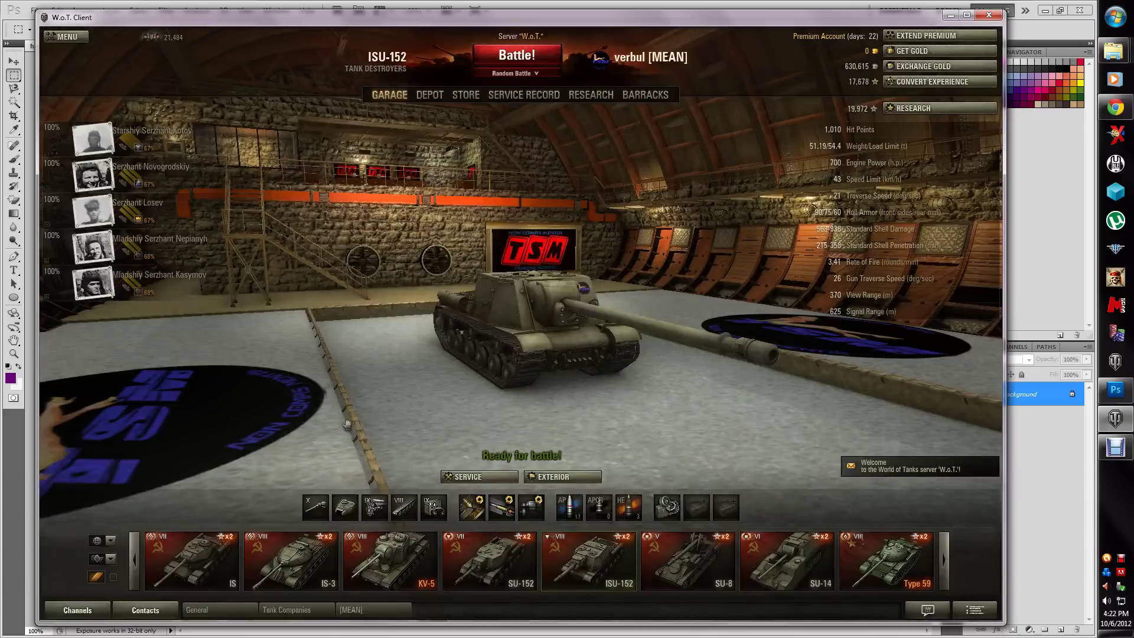
left_click_drag(587, 401, 354, 463)
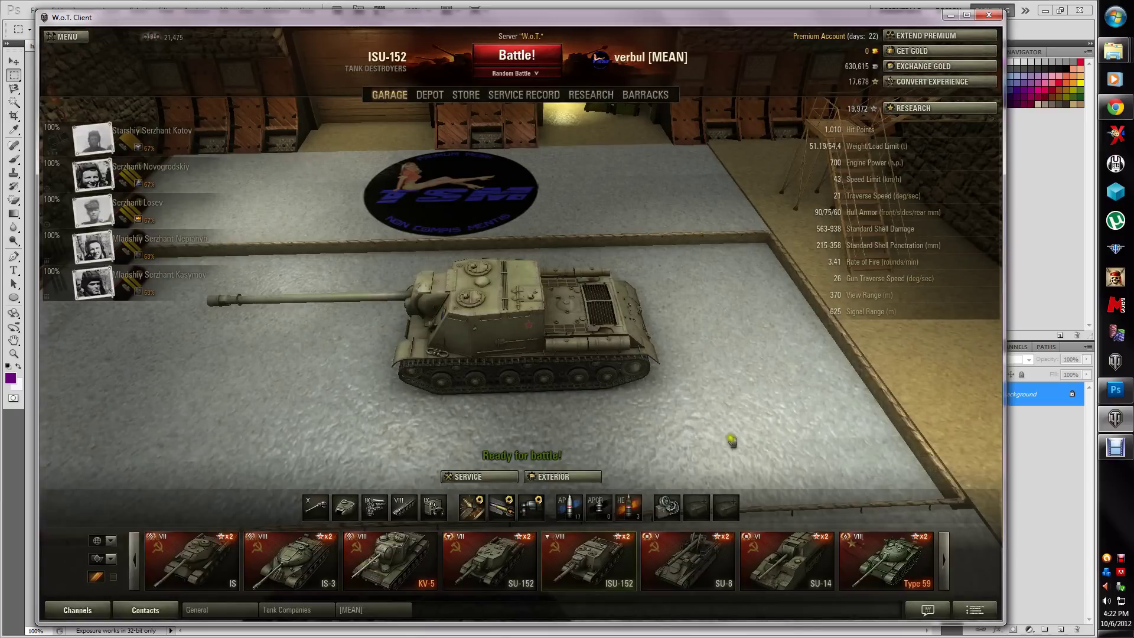
left_click_drag(275, 430, 637, 428)
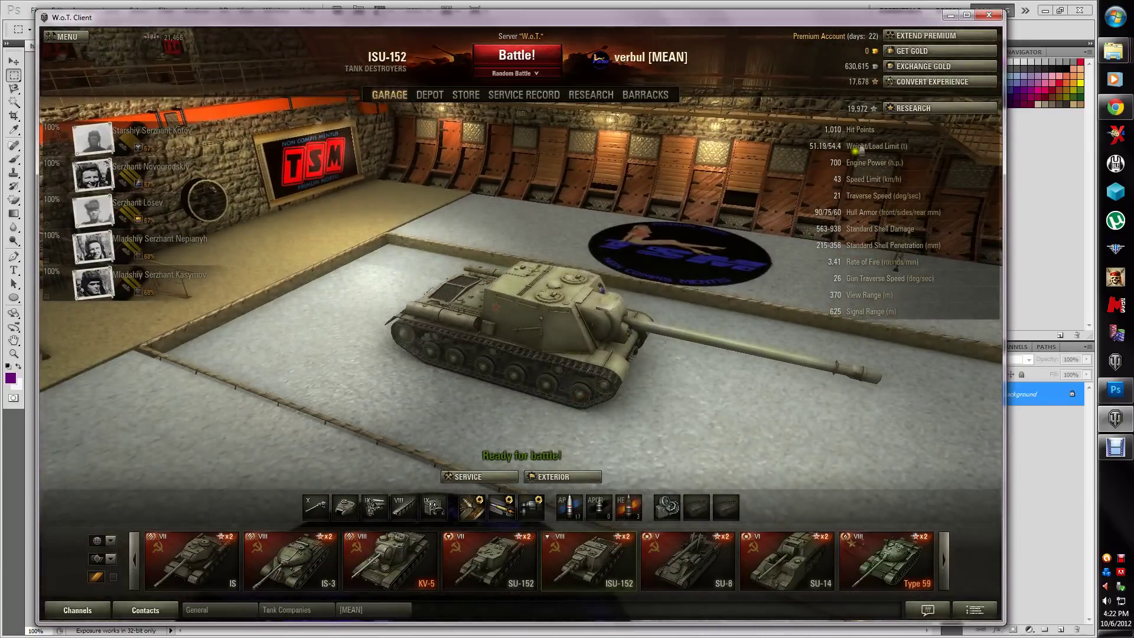
- Return to Photoshop, close the floor normal map, and open hangar_p_UV2 from the Hangar_premium folder
left_click(955, 13)
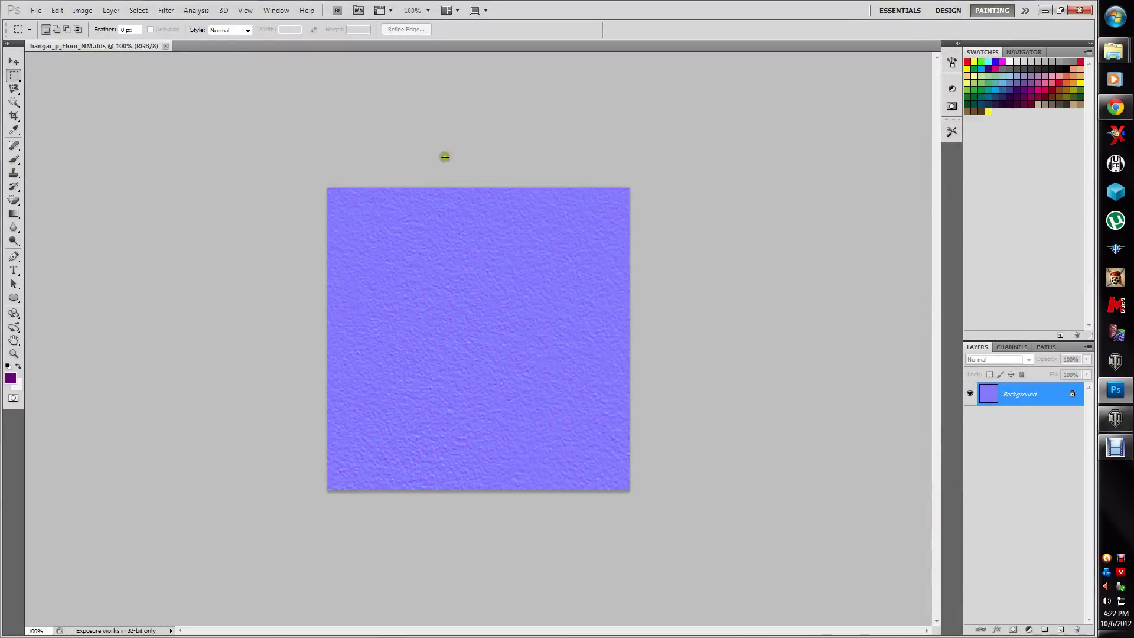
left_click(165, 46)
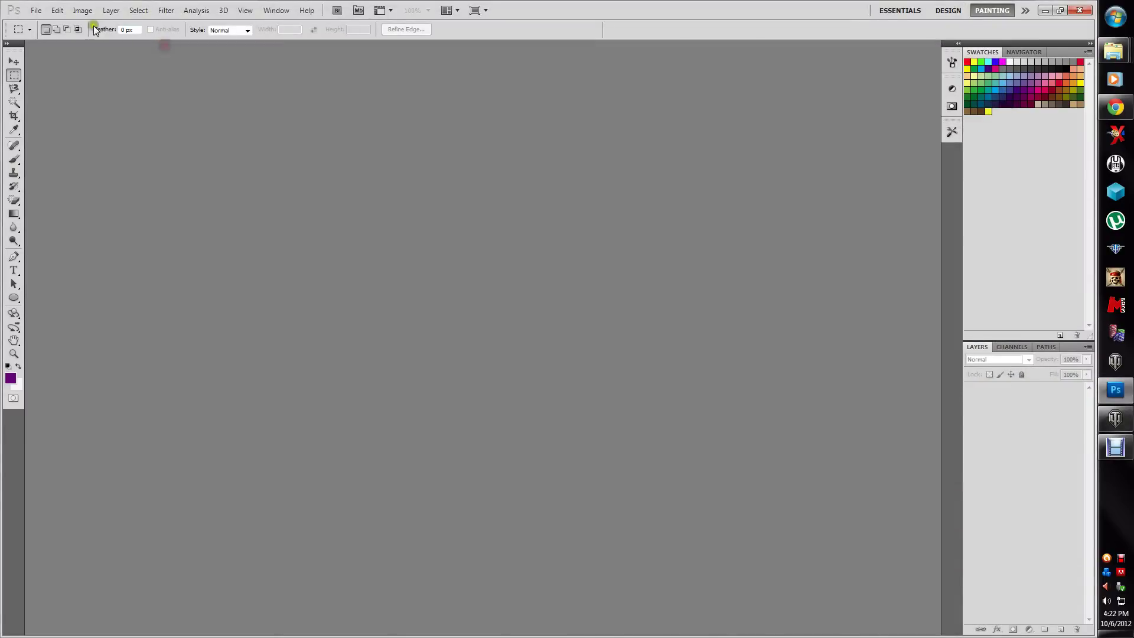
left_click(38, 12)
left_click(50, 34)
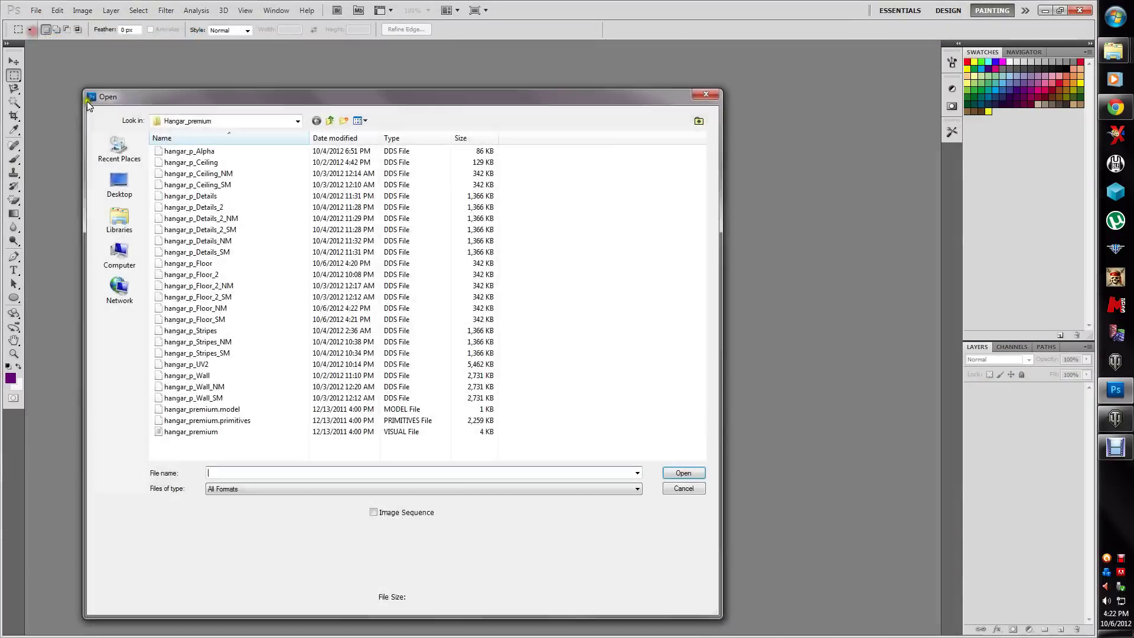
double_click(195, 366)
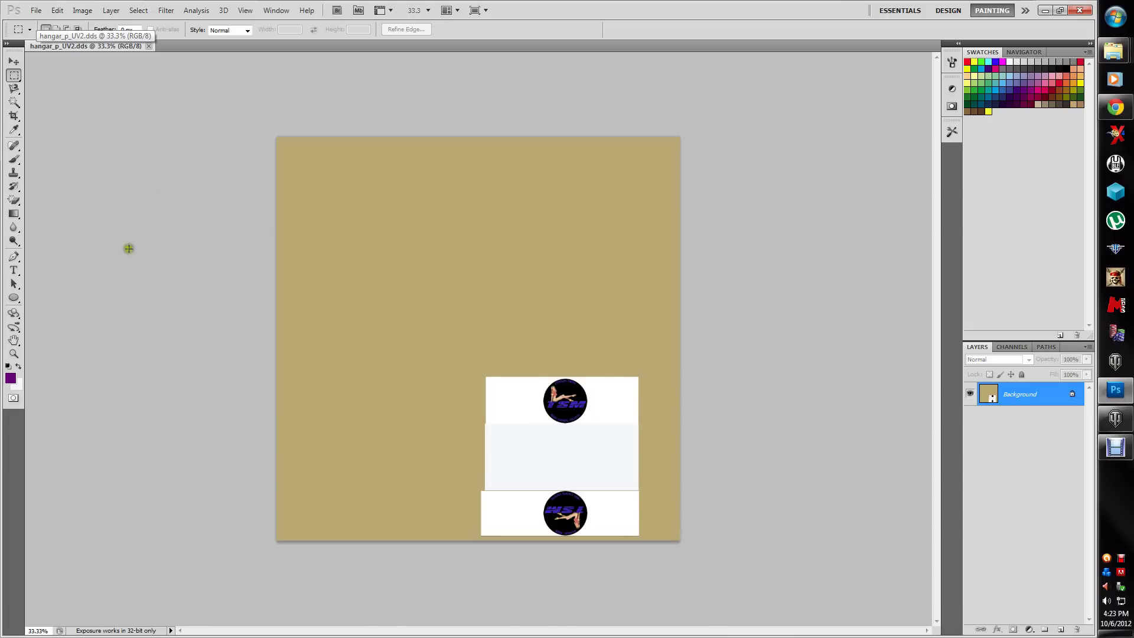
- Select a rectangular area enclosing both TSM logos and the white panels, and clear its contents
left_click_drag(431, 335, 668, 539)
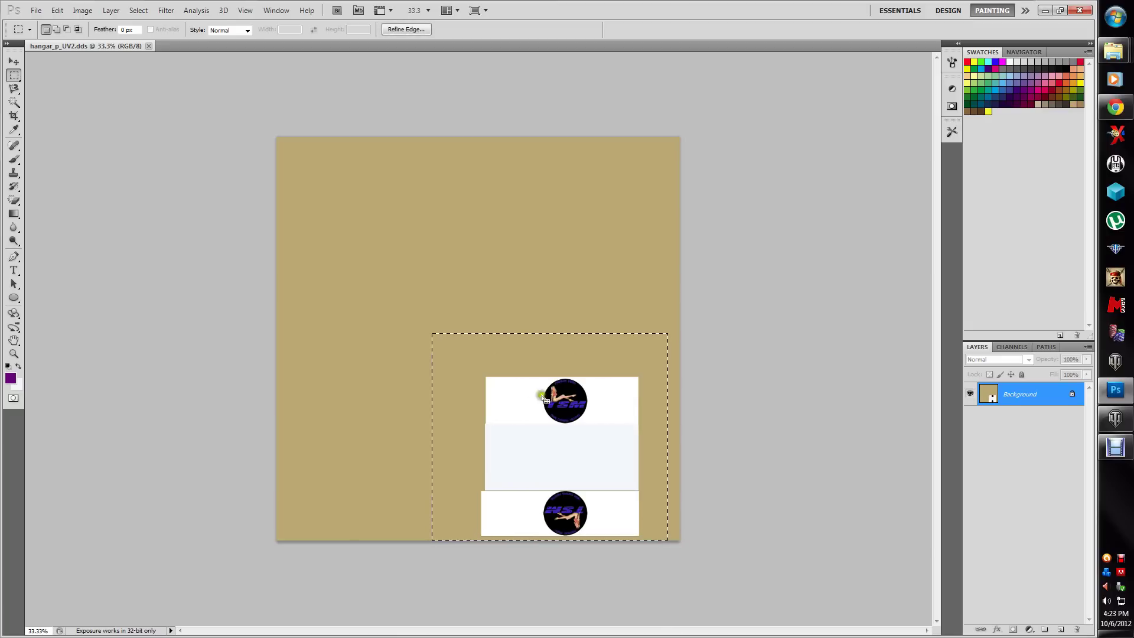
left_click(62, 16)
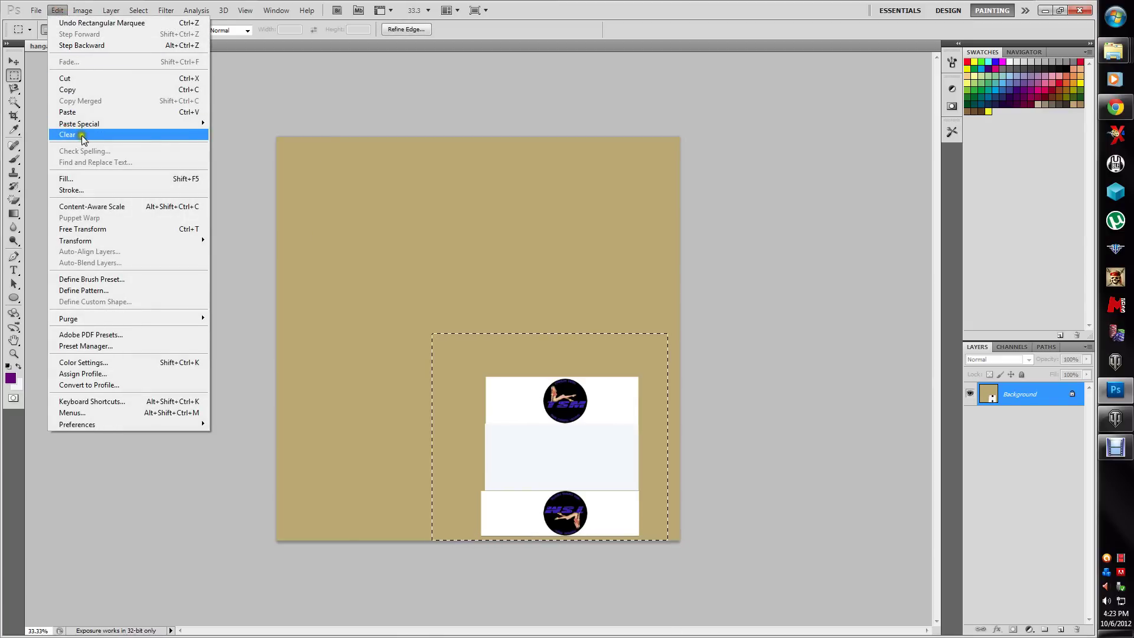
left_click(111, 135)
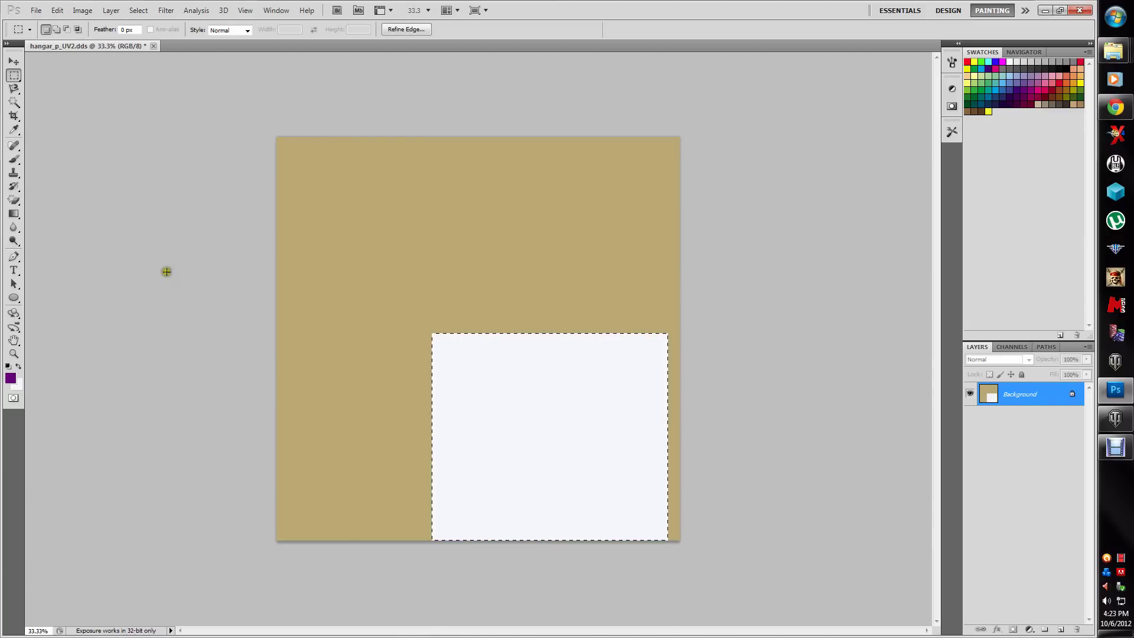
- Fill the cleared rectangle with the tan background colour c0a973 sampled from the image, using Darken mode at 100% opacity, and deselect it
left_click(58, 10)
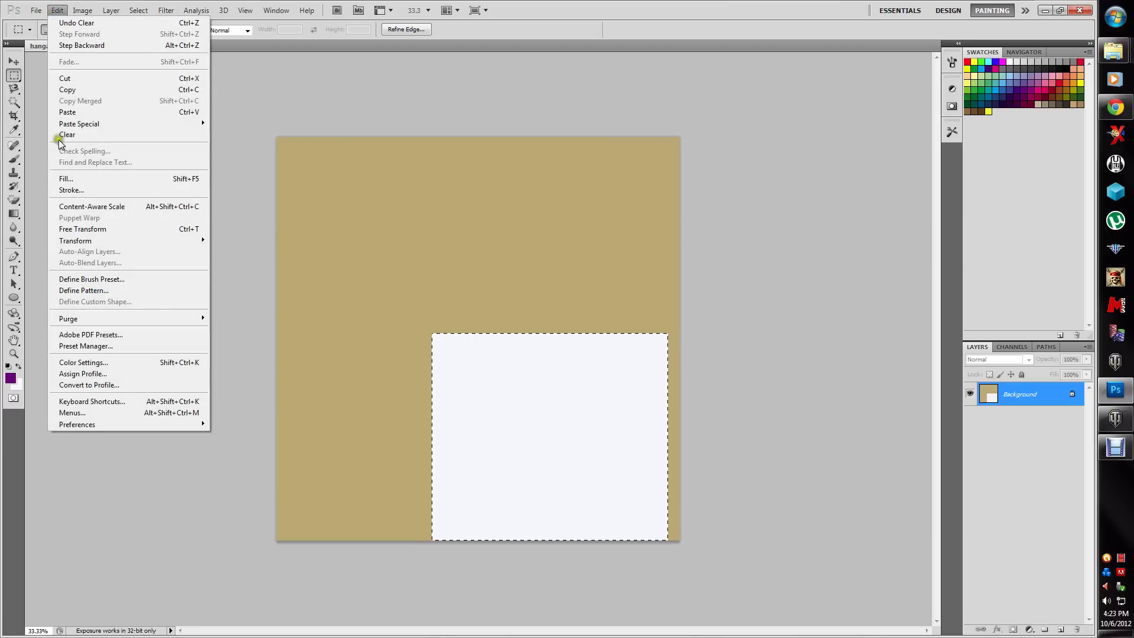
left_click(65, 178)
left_click(589, 196)
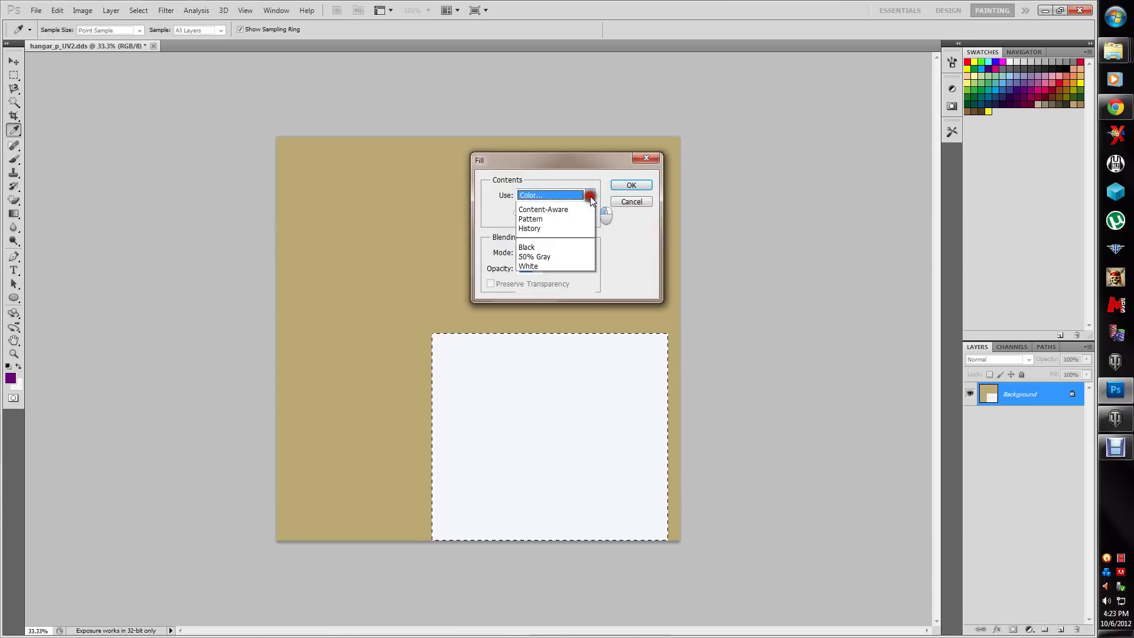
left_click(557, 222)
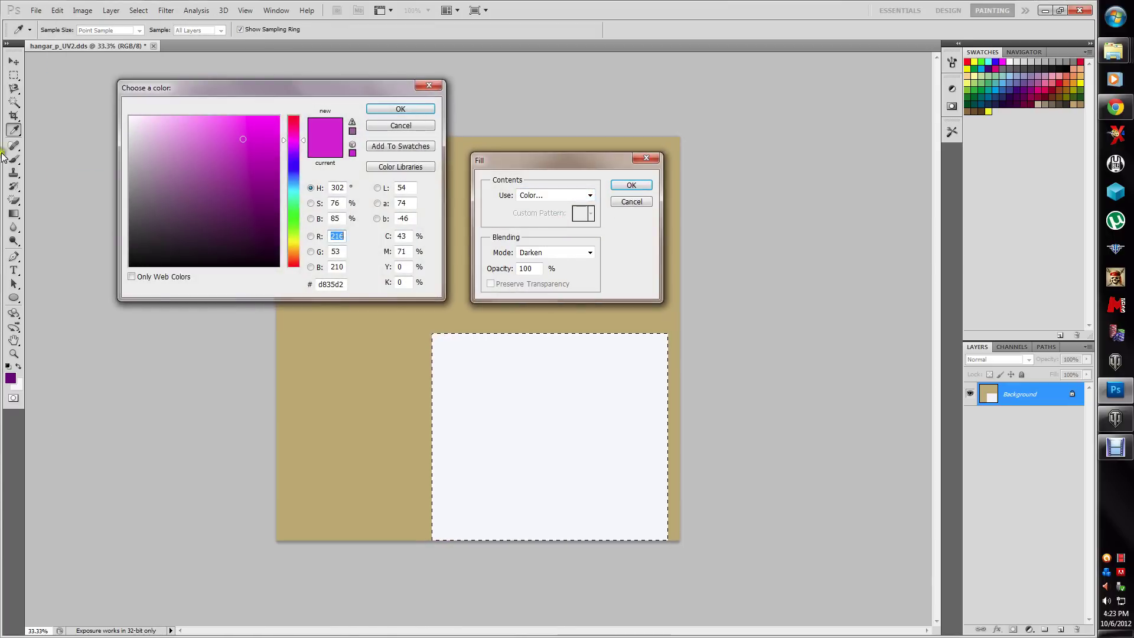
left_click(350, 367)
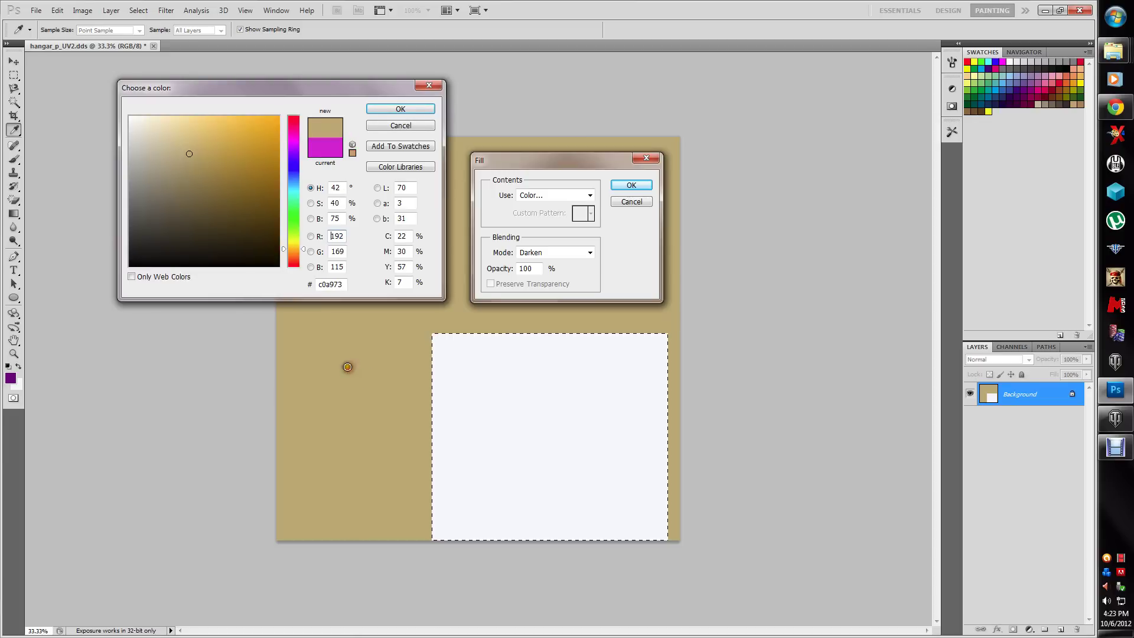
left_click(394, 110)
left_click(631, 186)
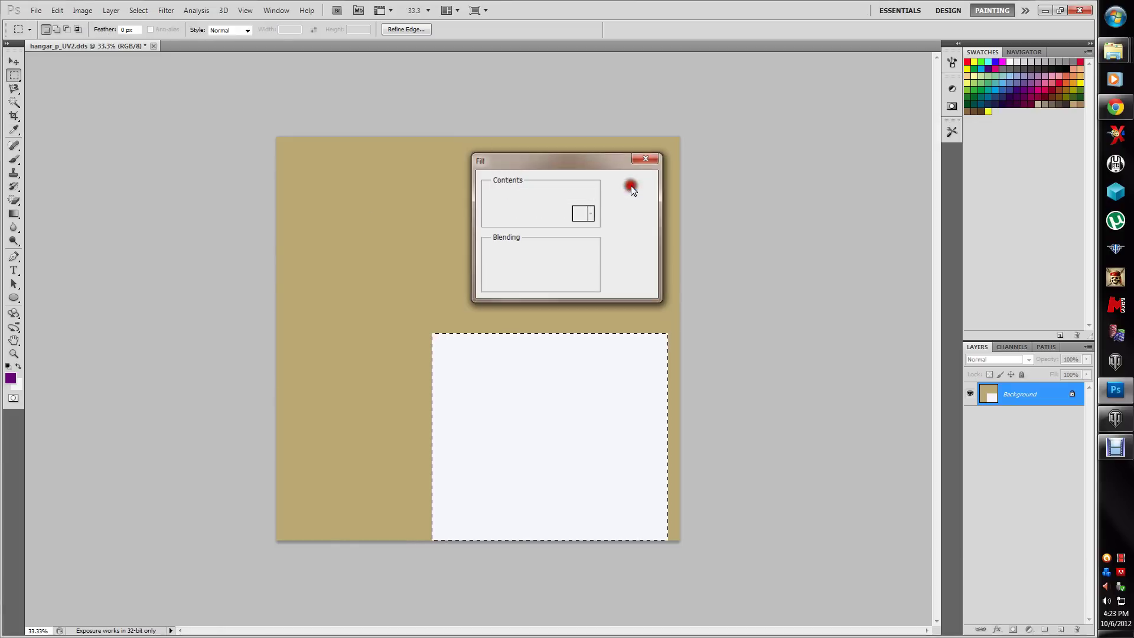
right_click(503, 370)
left_click(533, 377)
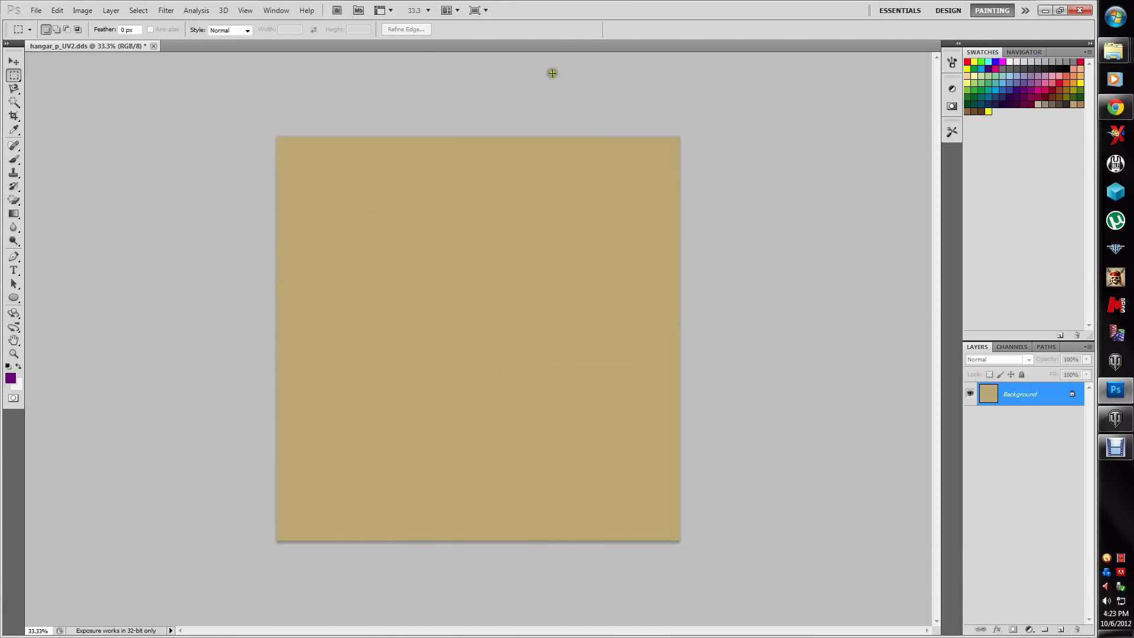
- Save hangar_p_UV2.dds as a DXT5 ARGB 8 bpp interpolated alpha 2D texture with generated MIP maps
left_click(36, 10)
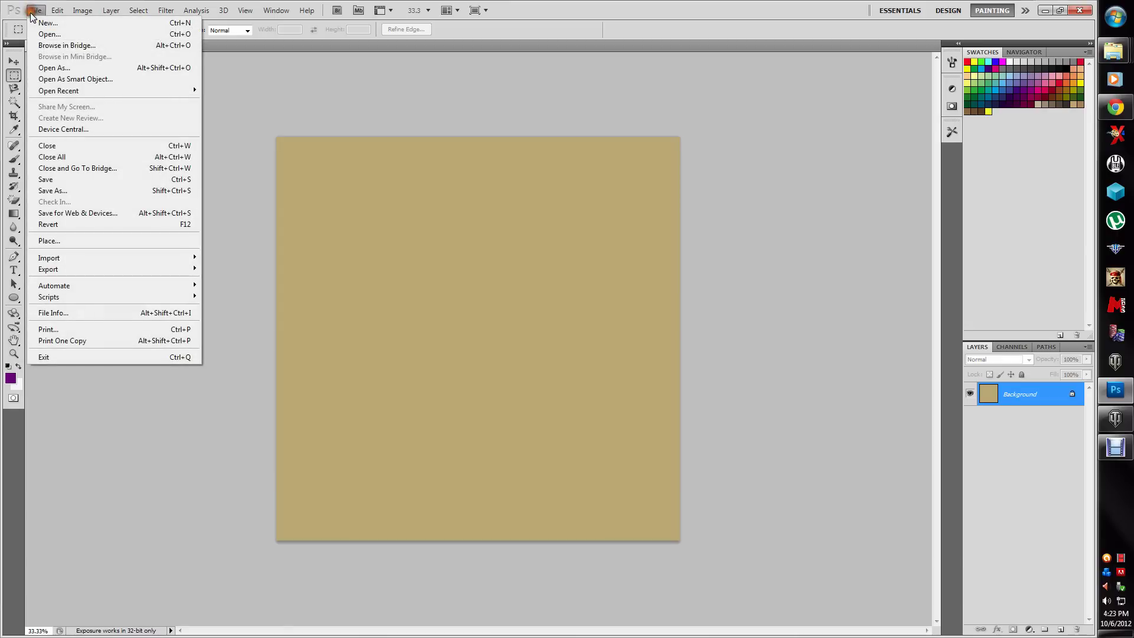
left_click(47, 180)
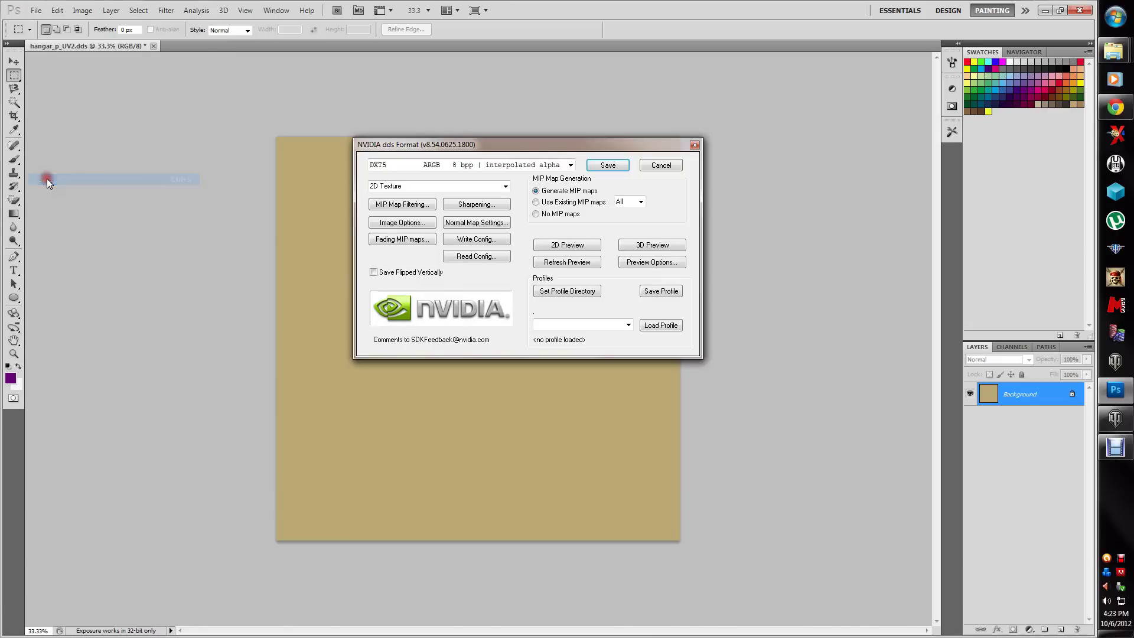
left_click(624, 163)
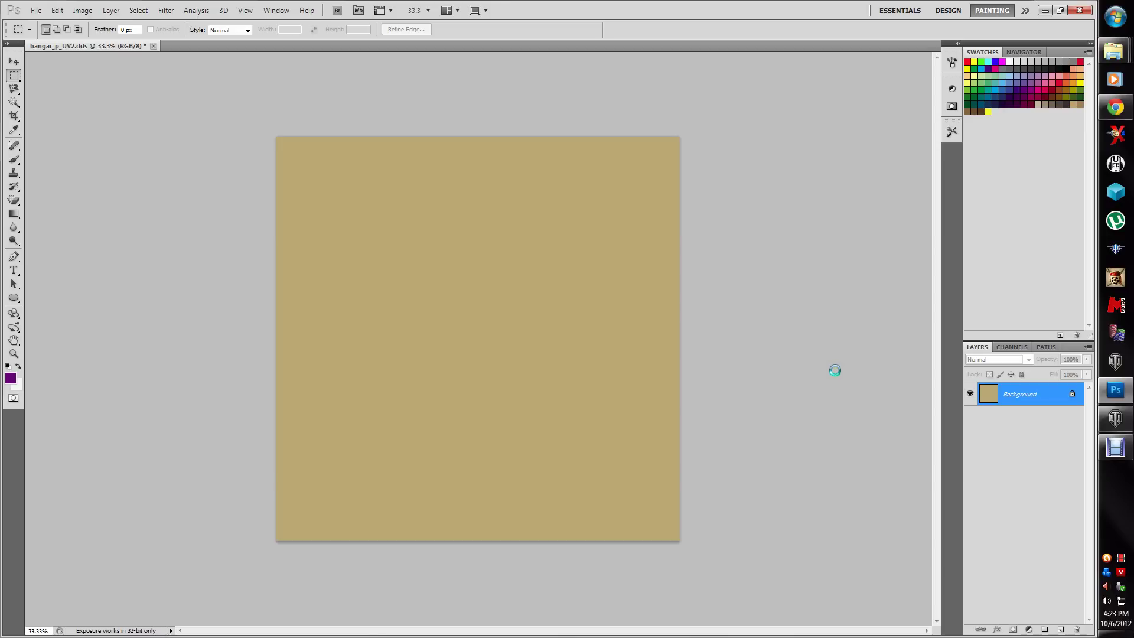
- Switch to the World of Tanks client and reconnect to the server to reload the hangar with the edited UV2 texture
left_click(1111, 421)
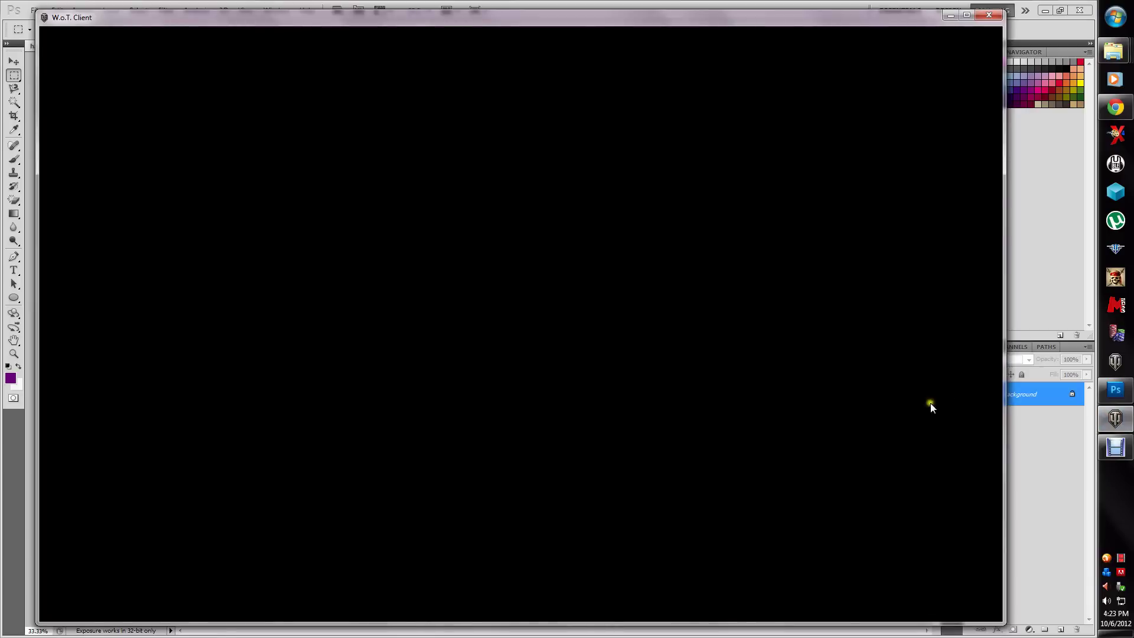
key("Escape")
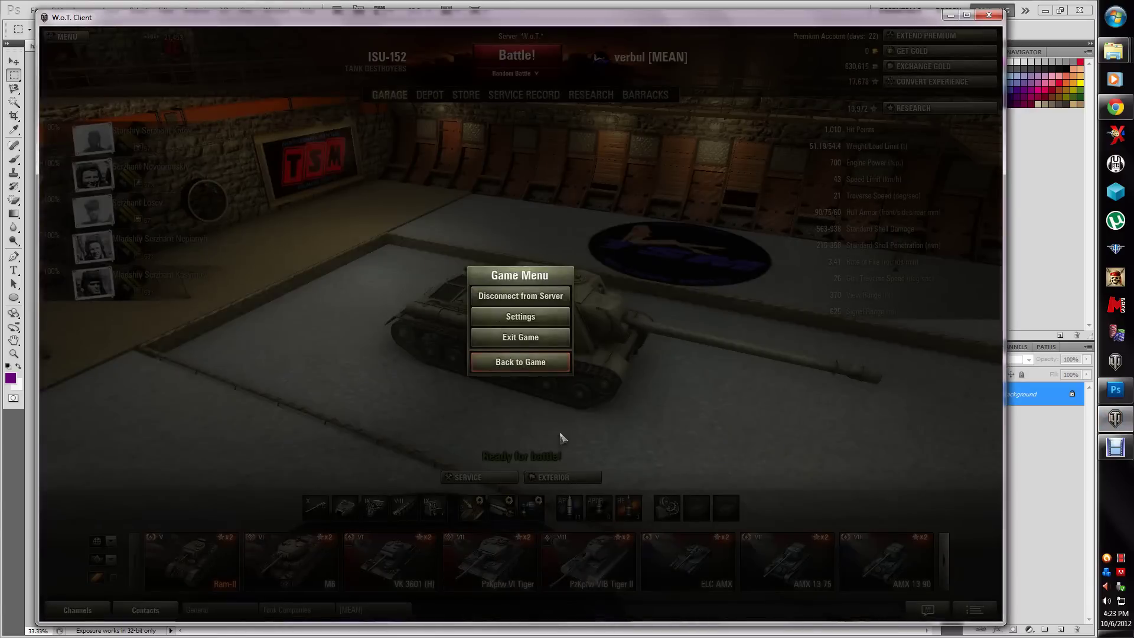
left_click(523, 296)
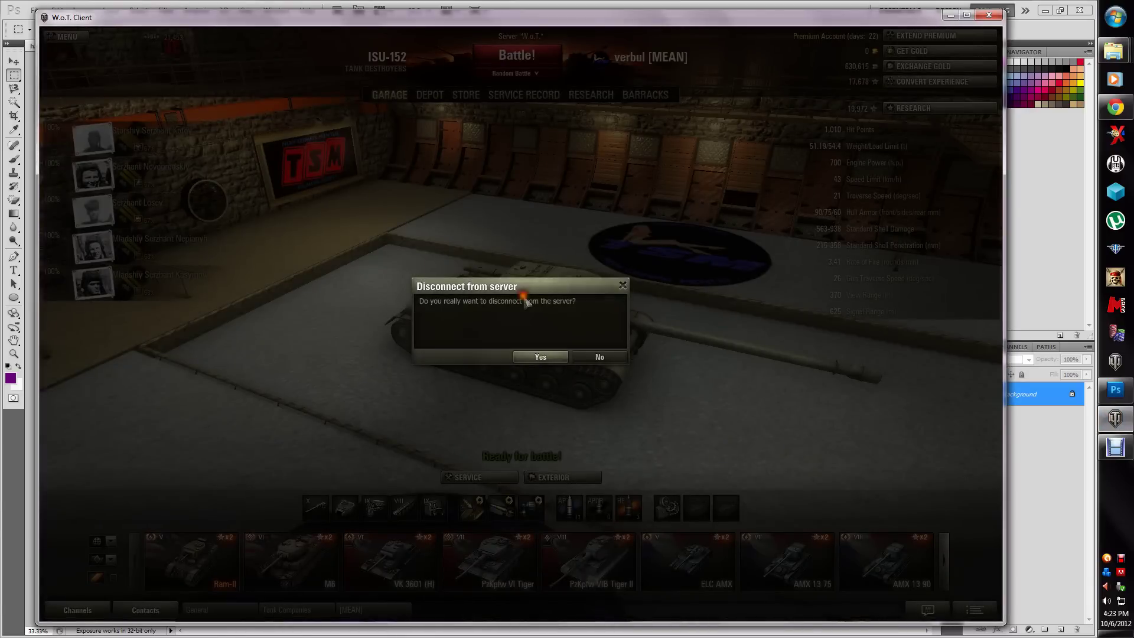
left_click(542, 358)
left_click(516, 483)
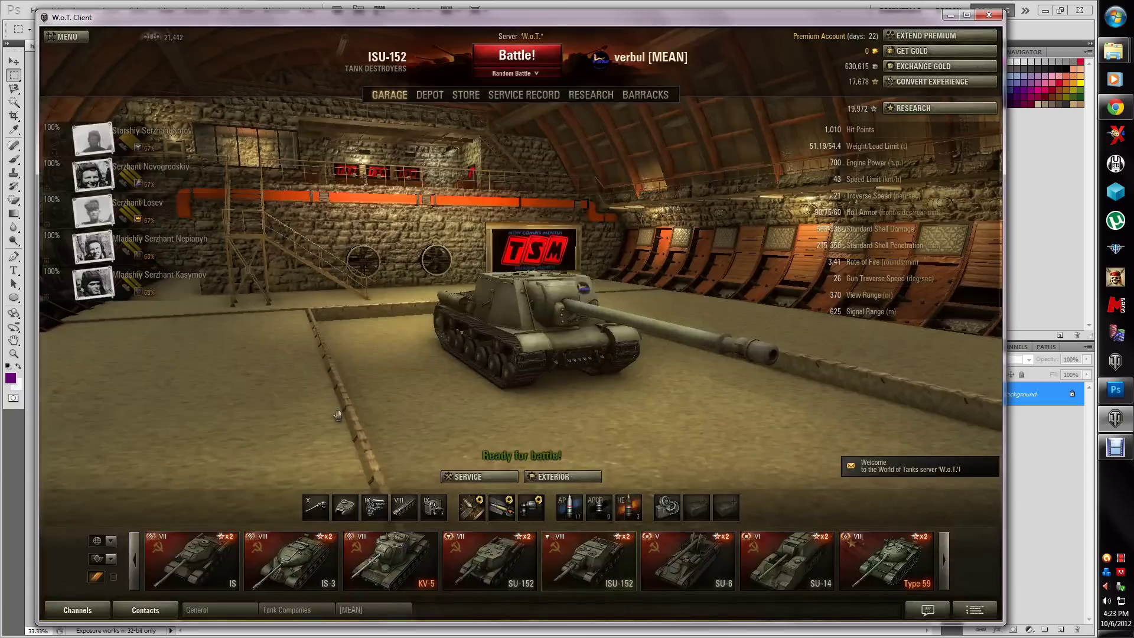
- Examine the hangar floor and its raised borders around the tank from several camera angles
mouse_move(466, 476)
left_mouse_down()
mouse_move(313, 407)
mouse_move(376, 464)
mouse_move(579, 433)
mouse_move(375, 457)
left_mouse_up()
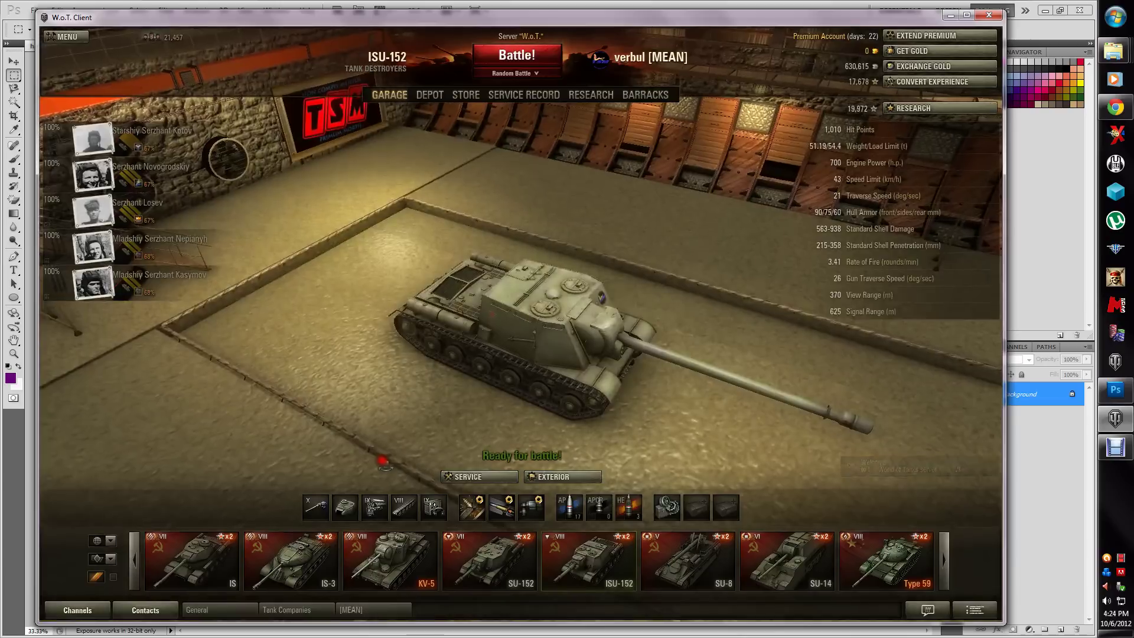
left_click(950, 15)
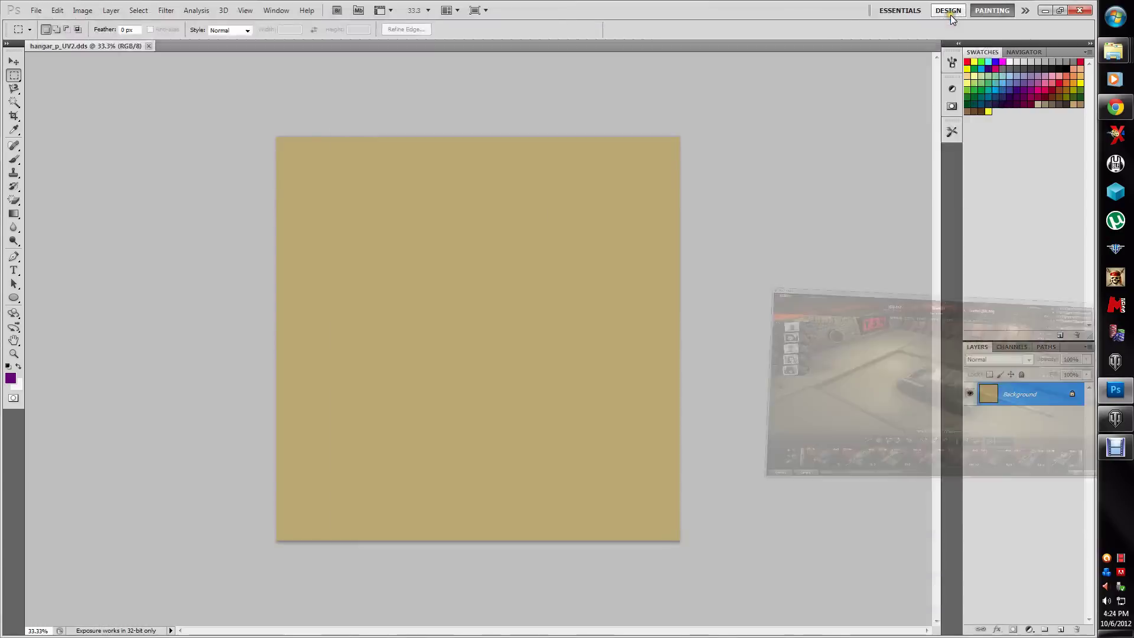
left_click(1115, 418)
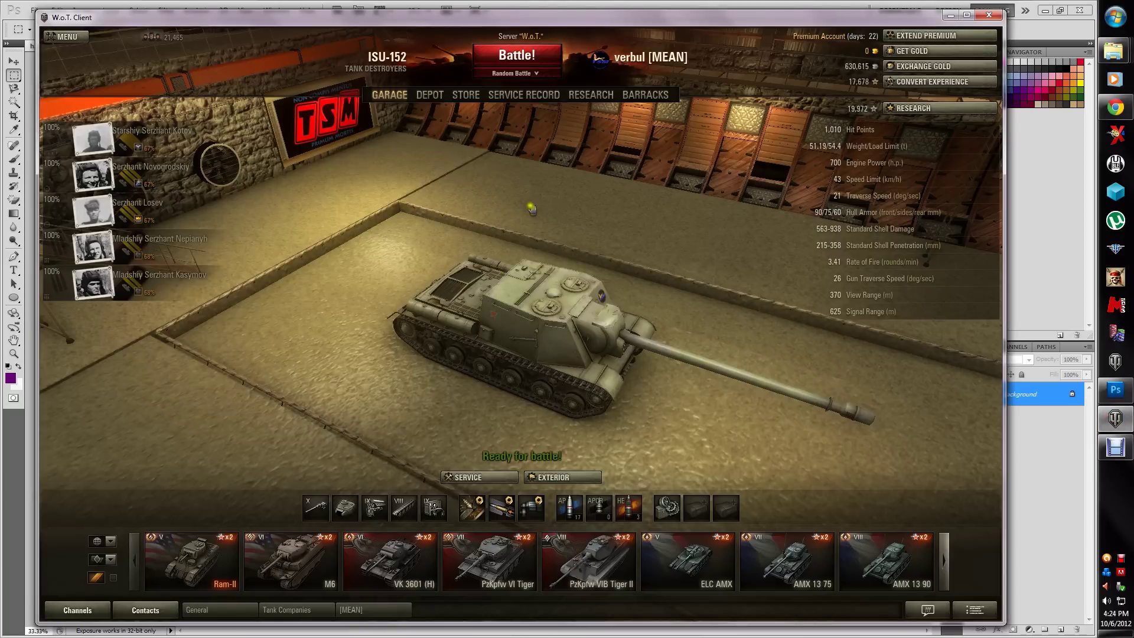
left_click_drag(512, 273, 525, 176)
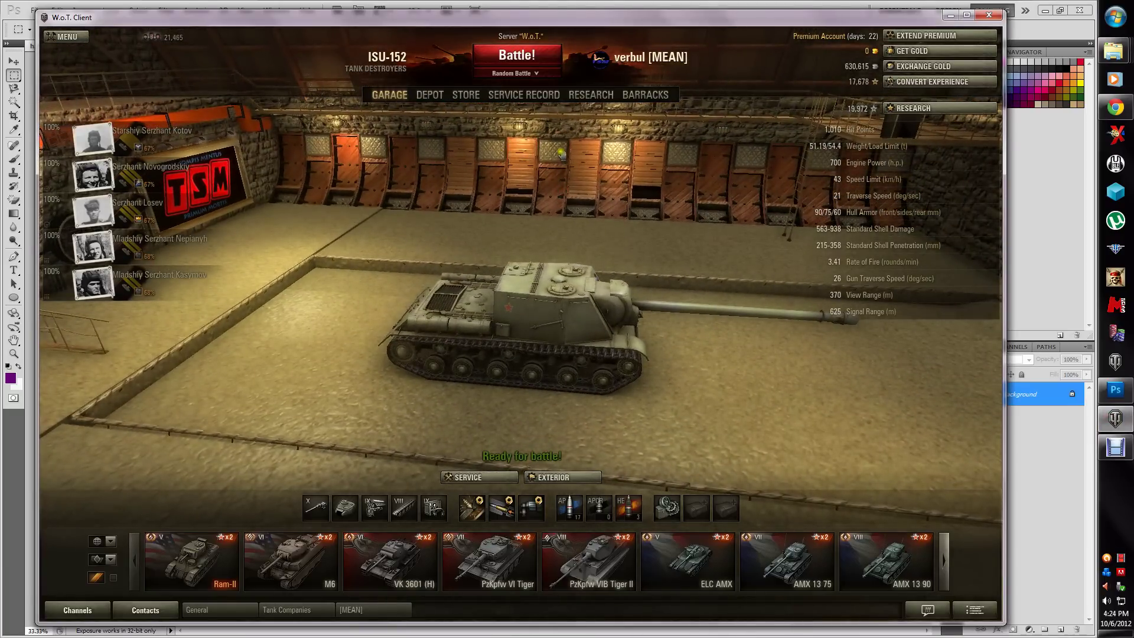
left_click_drag(396, 268, 220, 299)
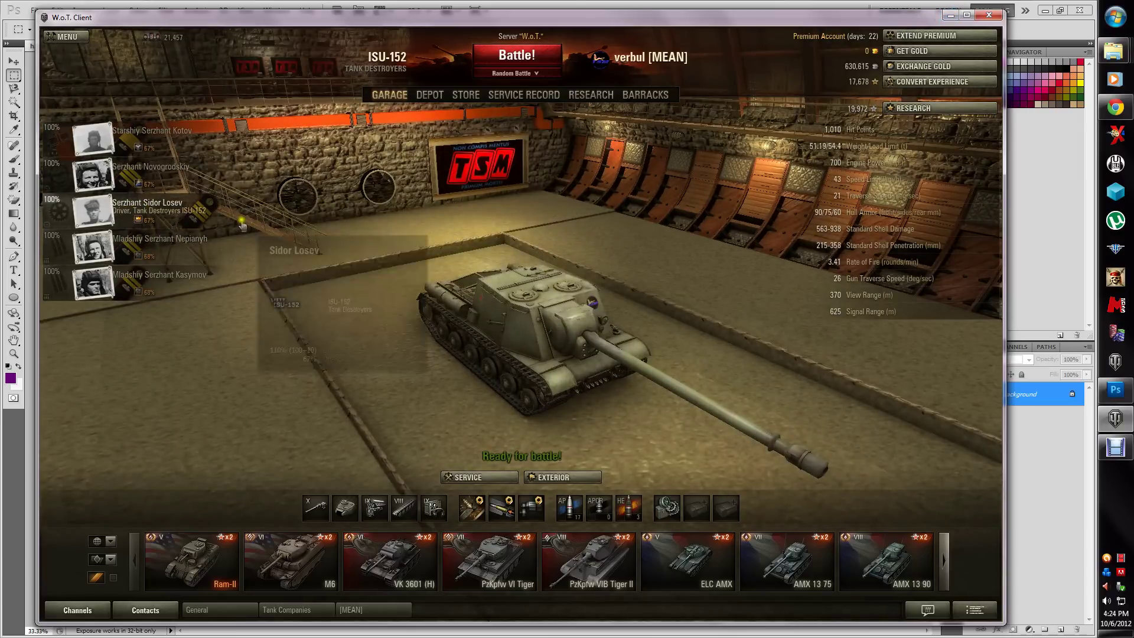
left_click_drag(324, 223, 168, 213)
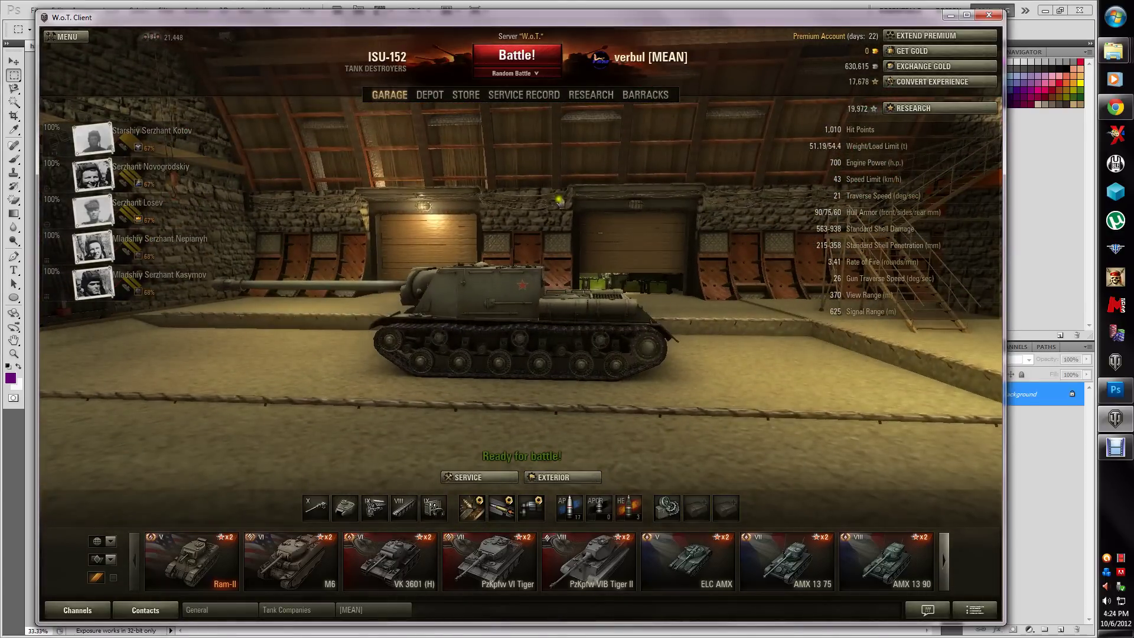
- Switch back to Photoshop and open the hangar_p_Stripes texture from the Hangar_premium folder
left_click(948, 16)
left_click(36, 11)
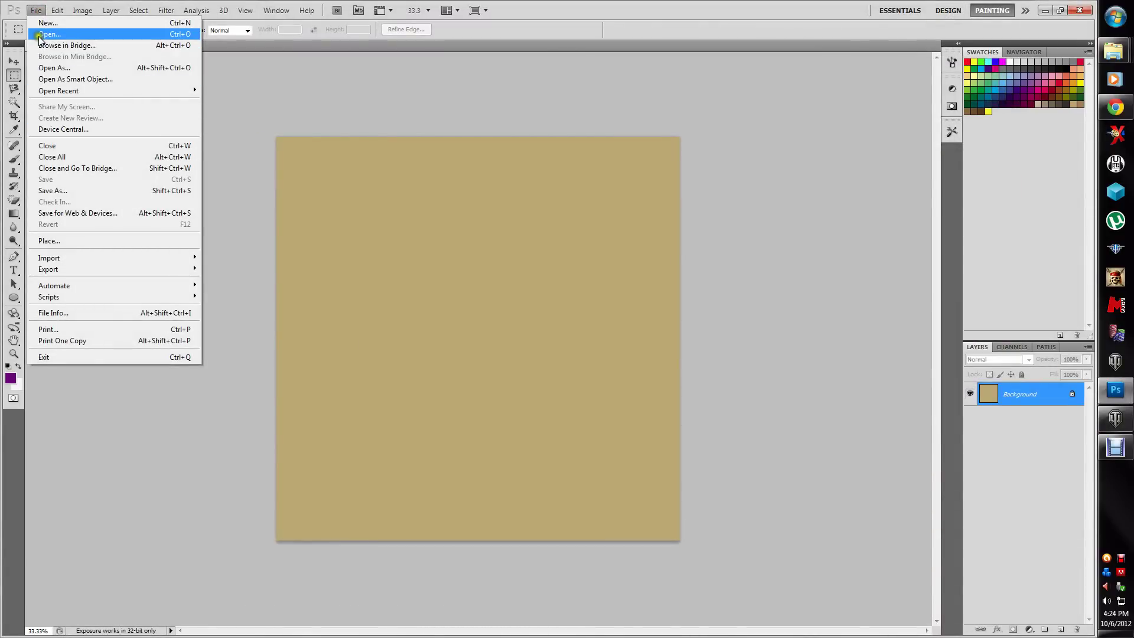
left_click(48, 33)
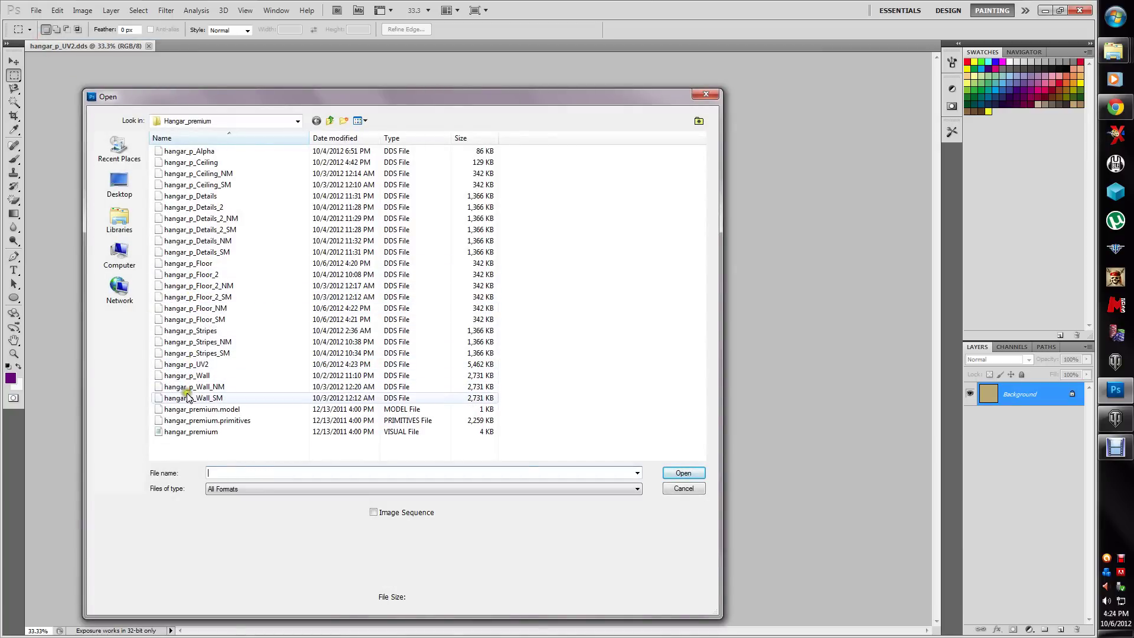
double_click(203, 331)
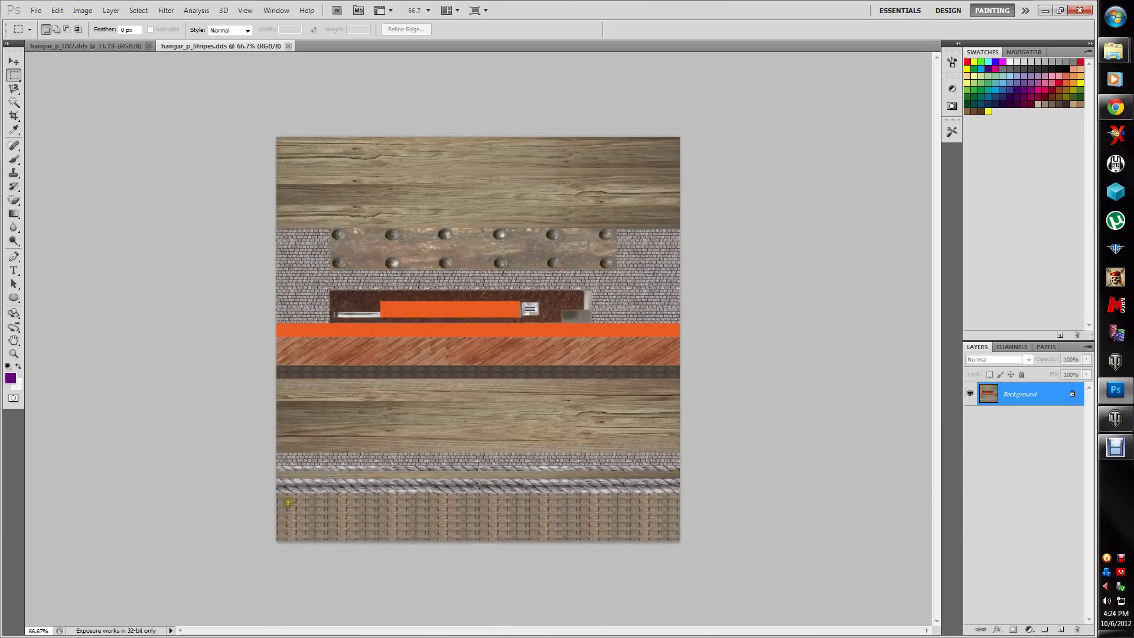
- Open the hangar_p_Details texture from the Hangar_premium folder
left_click(35, 10)
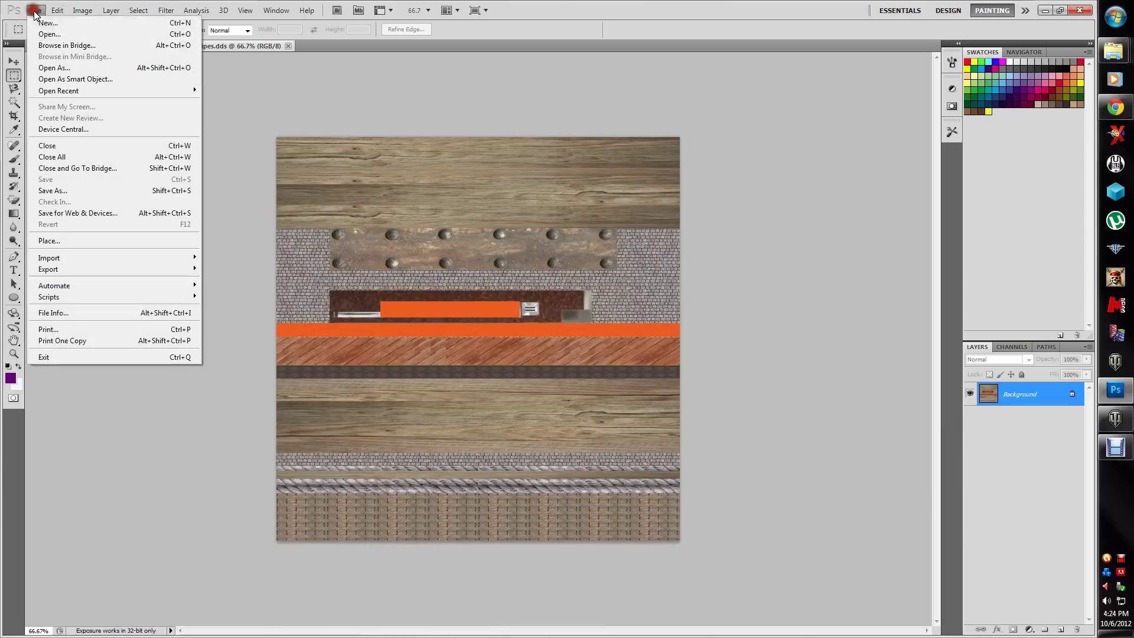
left_click(36, 33)
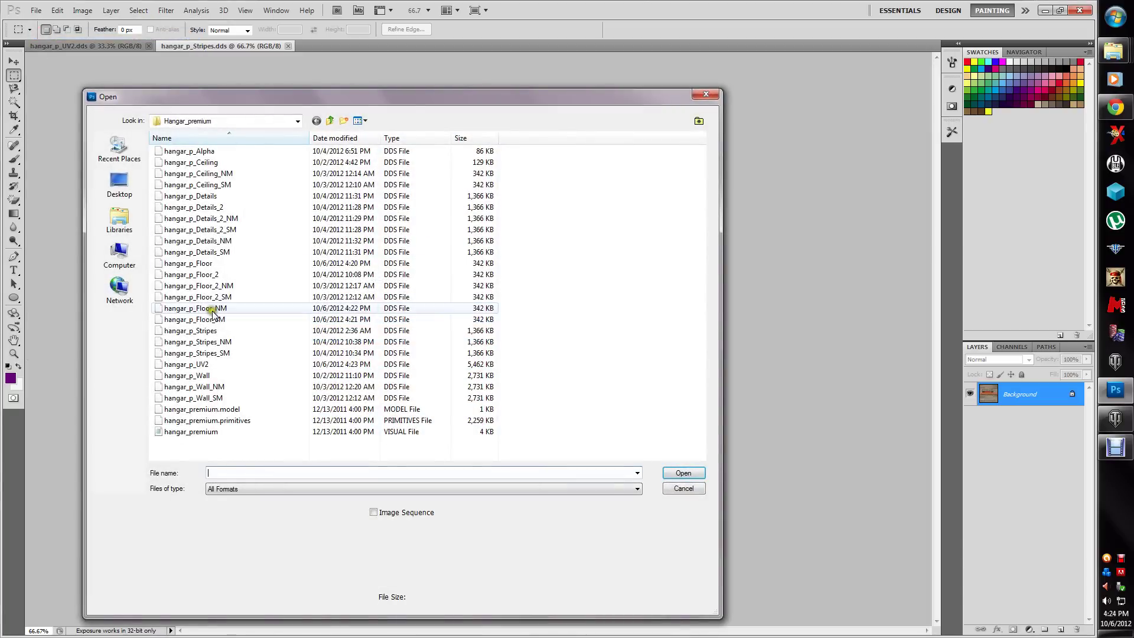
double_click(189, 197)
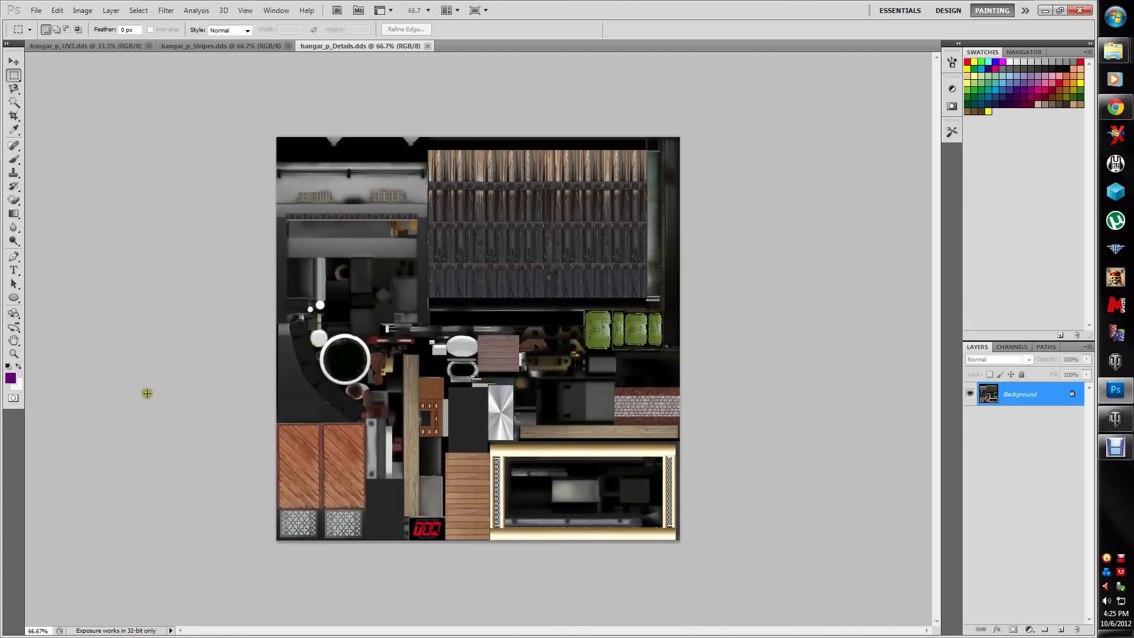
left_click(147, 302)
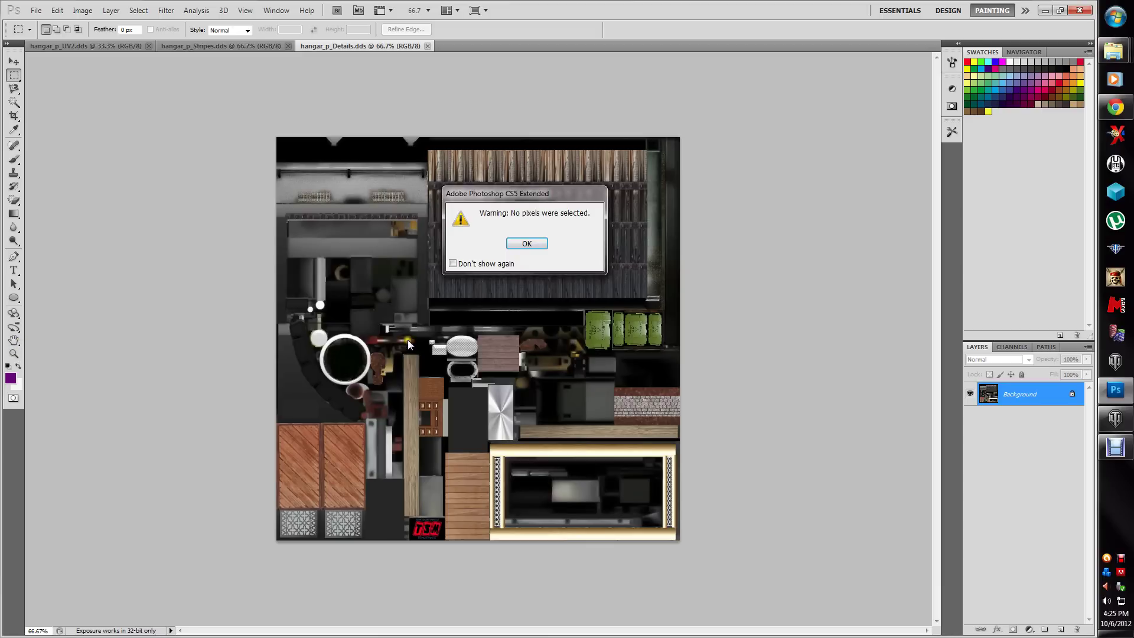
left_click(526, 251)
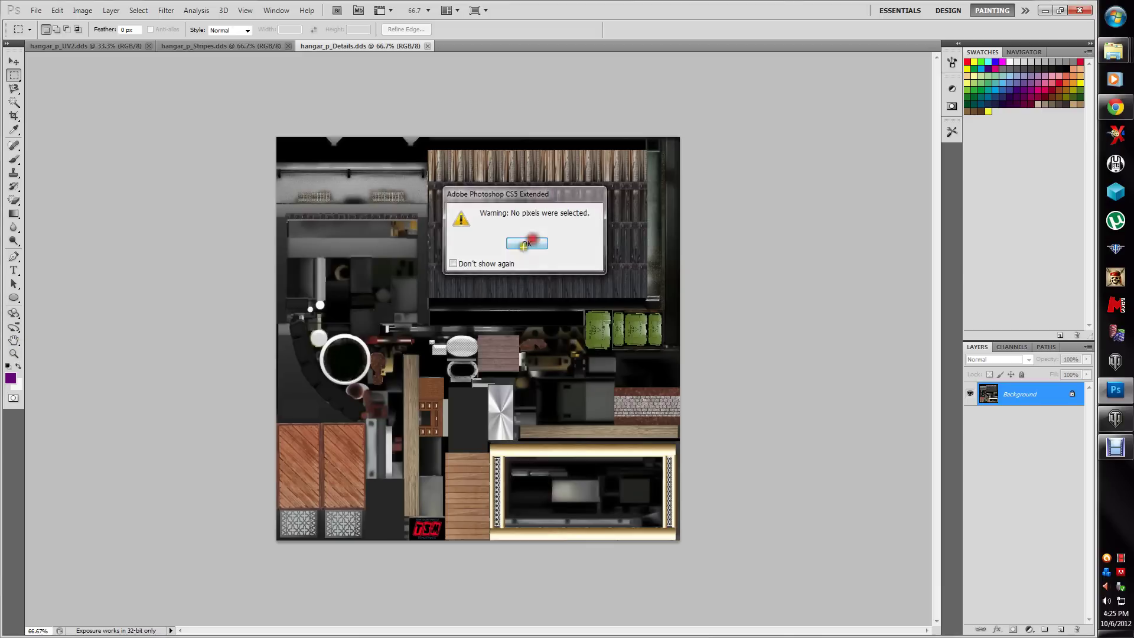
- Select the whole wooden plank wall area of hangar_p_Details.dds with a rectangular marquee and clear it to the background colour
left_click(13, 355)
left_click_drag(136, 343, 195, 46)
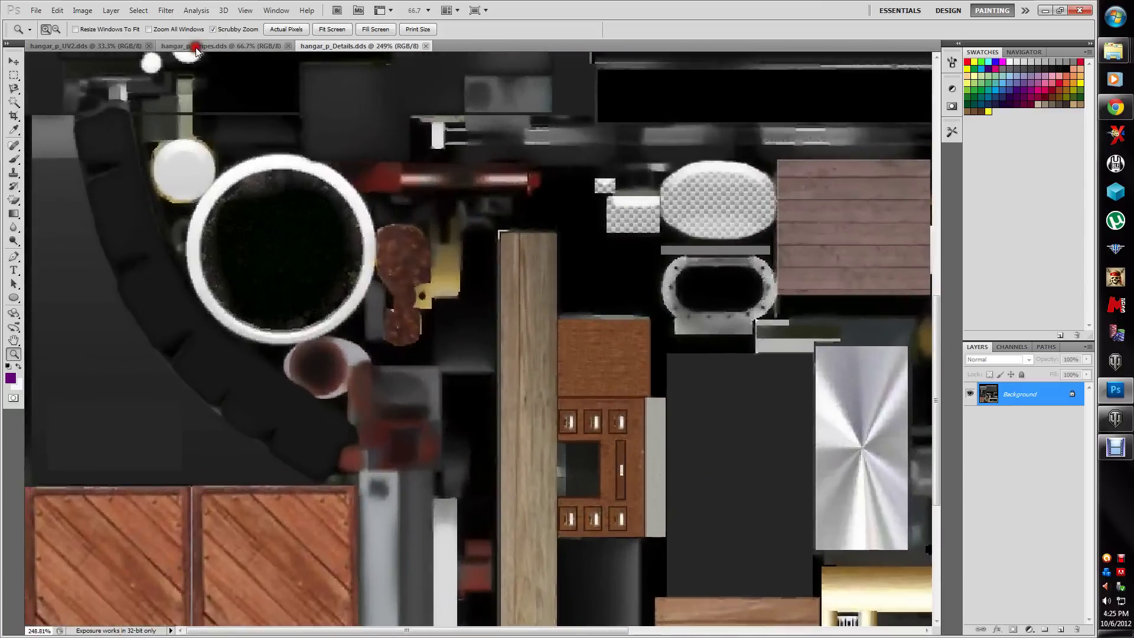
left_click_drag(201, 631, 488, 633)
left_click_drag(935, 484, 998, 260)
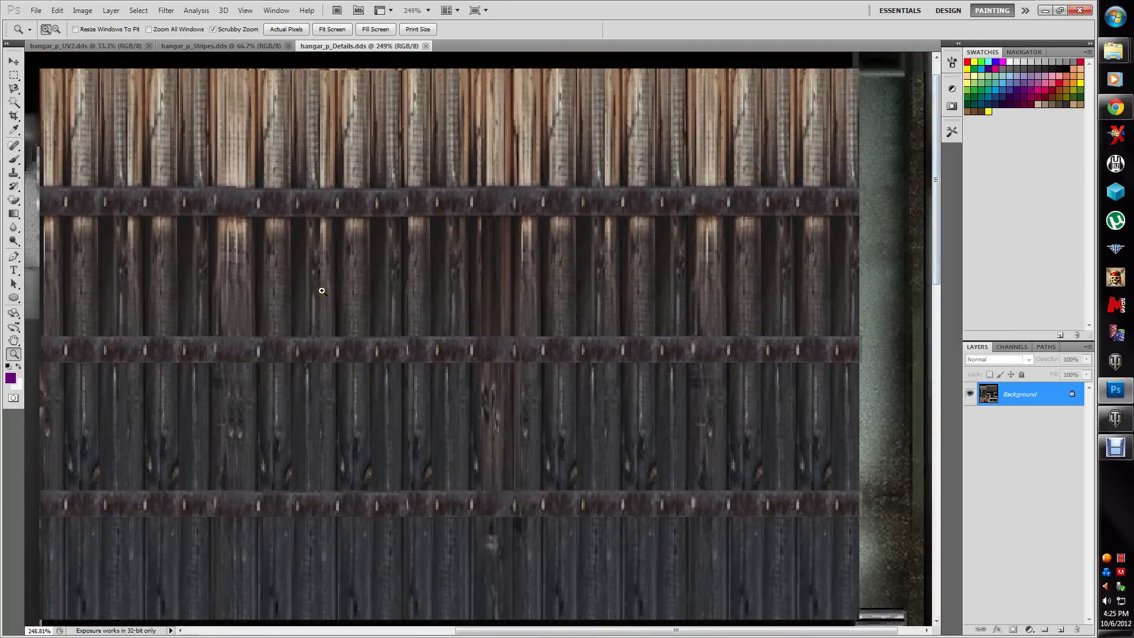
left_click(14, 75)
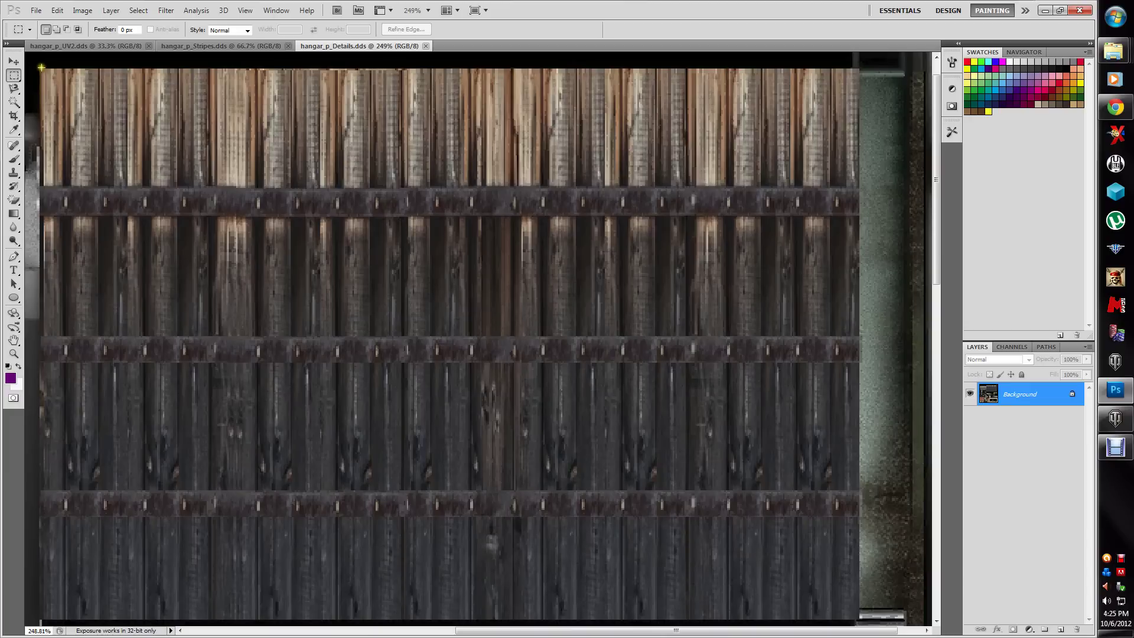
left_click_drag(40, 67, 855, 619)
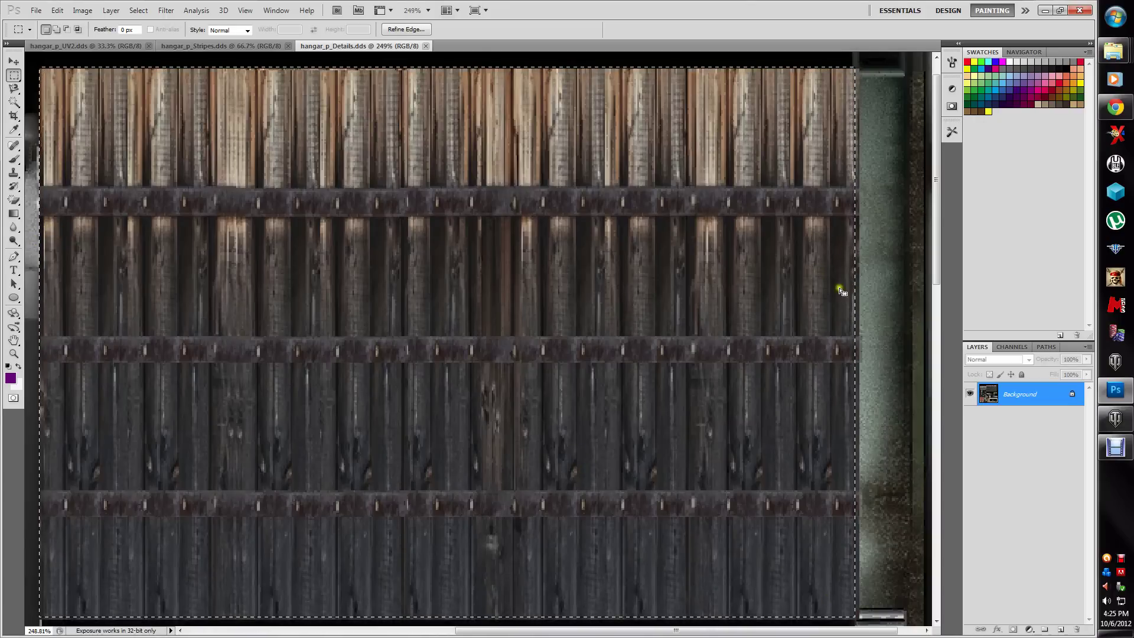
left_click(58, 10)
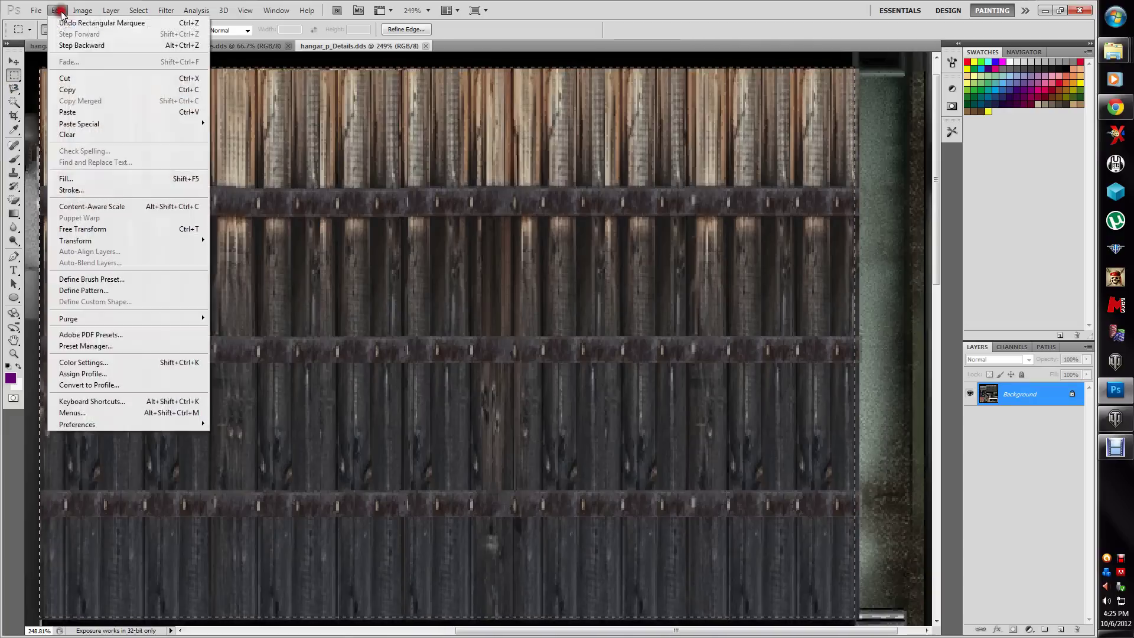
left_click(65, 134)
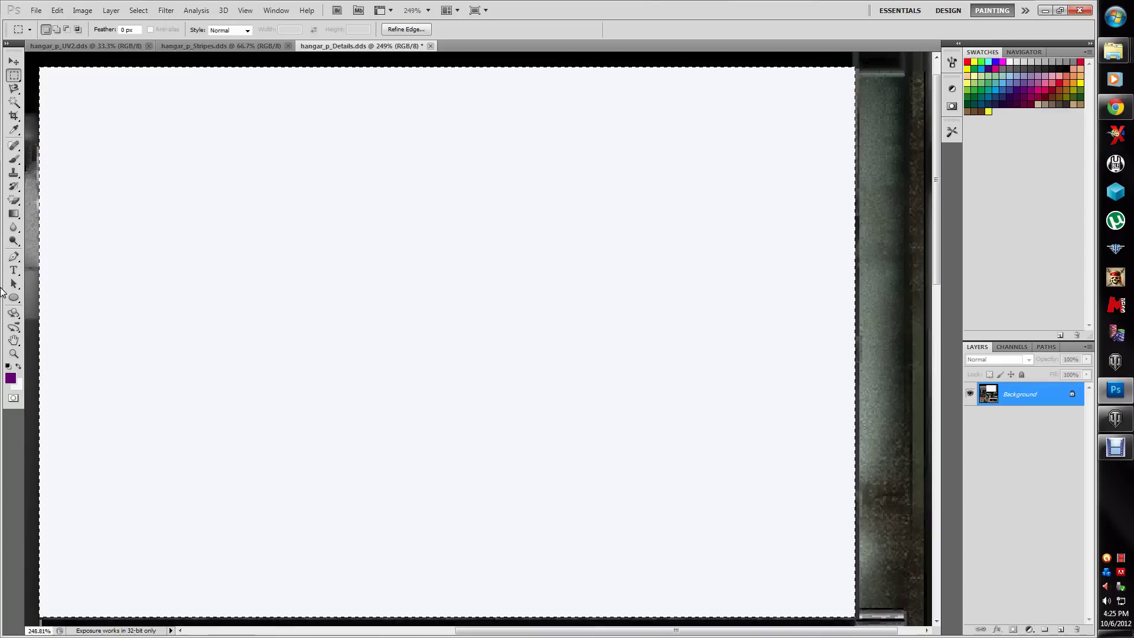
- Copy the cleared rectangle and create a new transparent RGB document at the clipboard size of 555 by 374 pixels
left_click(14, 354)
left_click(329, 28)
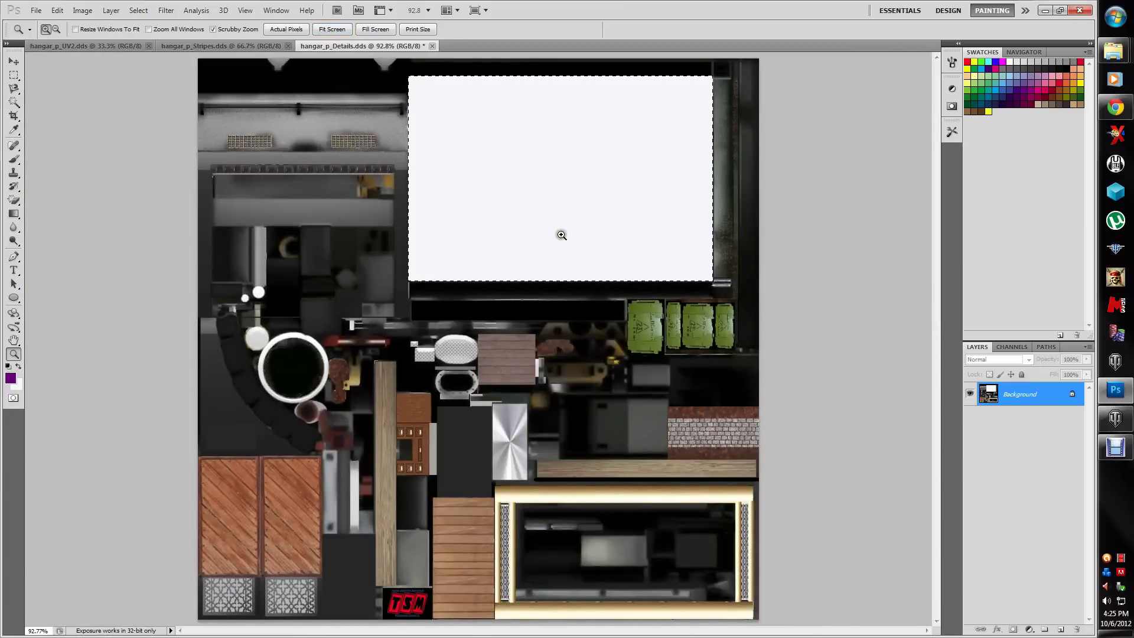
left_click(57, 11)
left_click(71, 91)
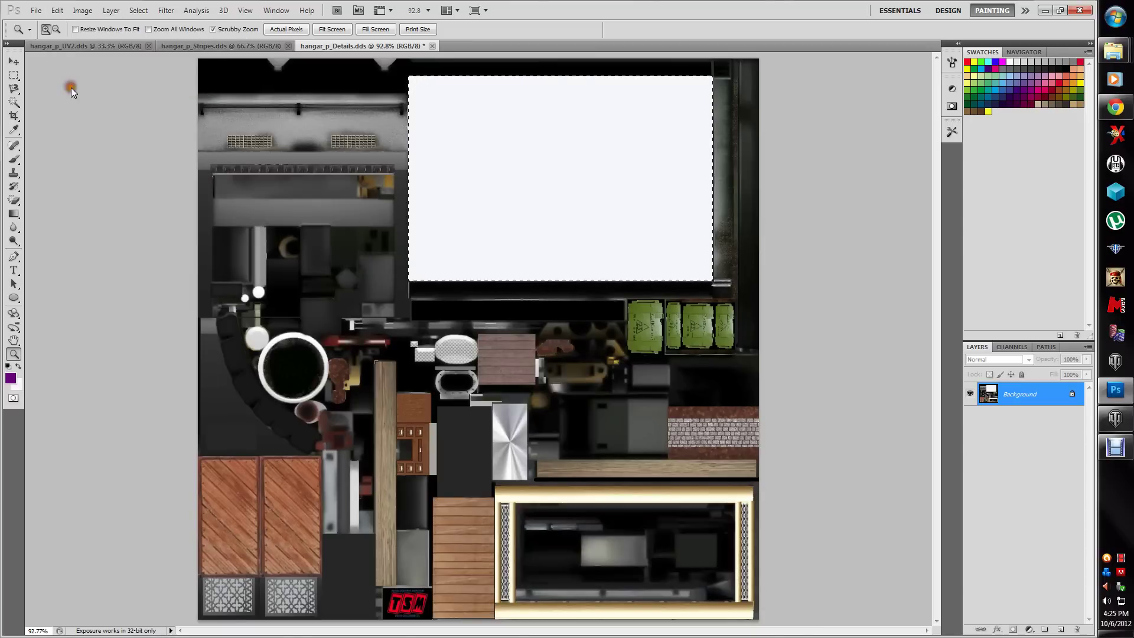
left_click(36, 10)
left_click(47, 23)
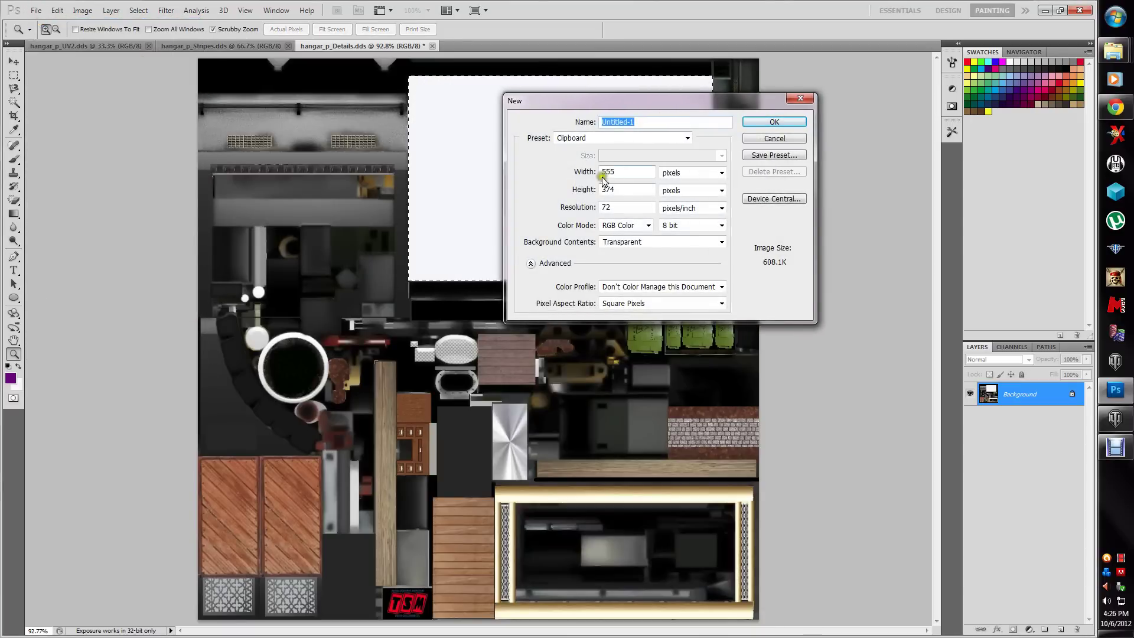
left_click(782, 122)
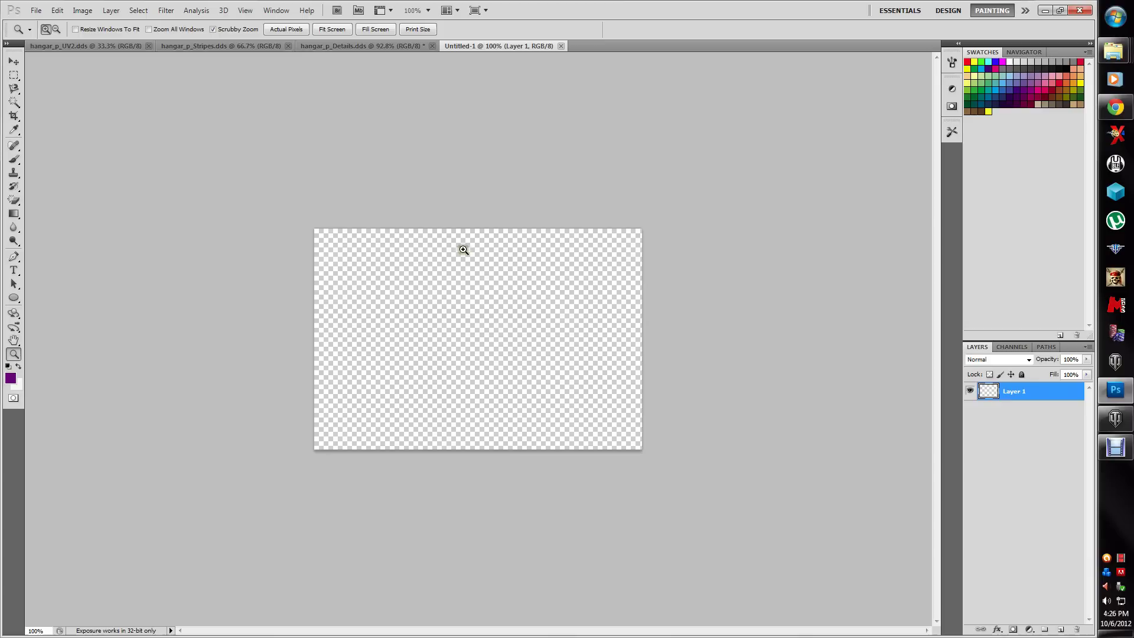
- Open the broken_window image from the textures folder on the desktop
left_click(37, 12)
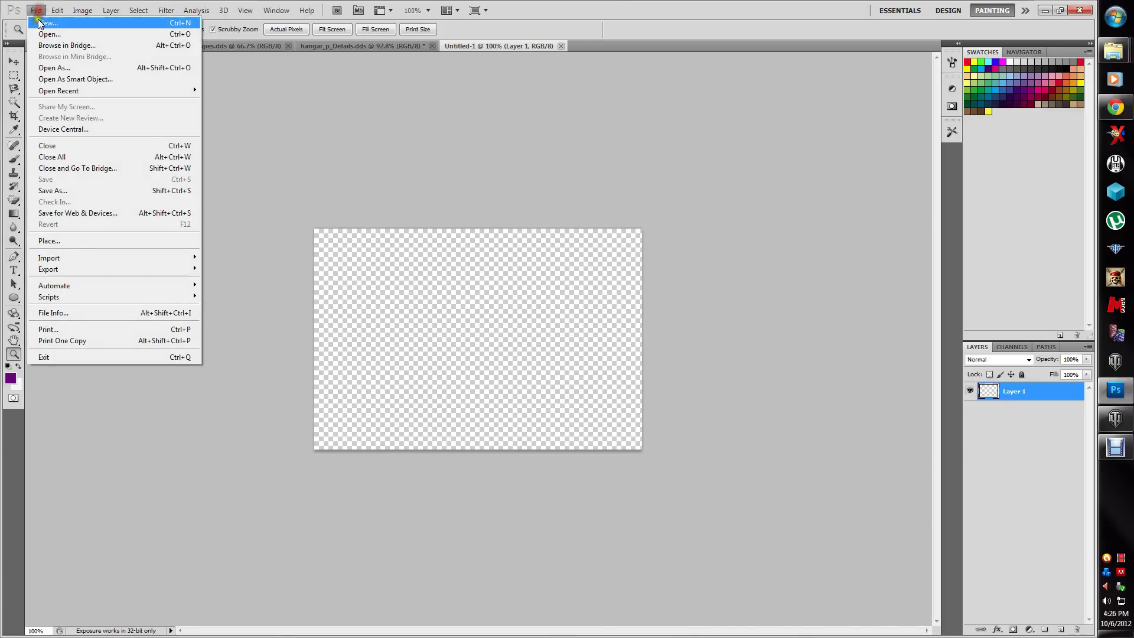
left_click(49, 34)
left_click(118, 192)
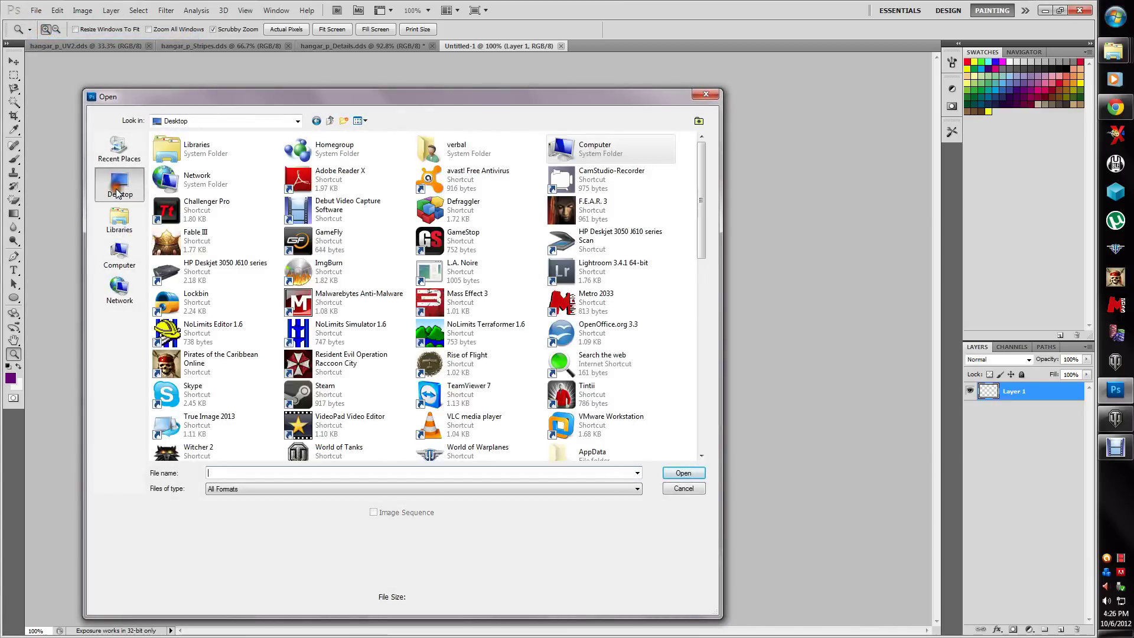
scroll(691, 387, "down", 2)
scroll(691, 387, "down", 4)
double_click(319, 282)
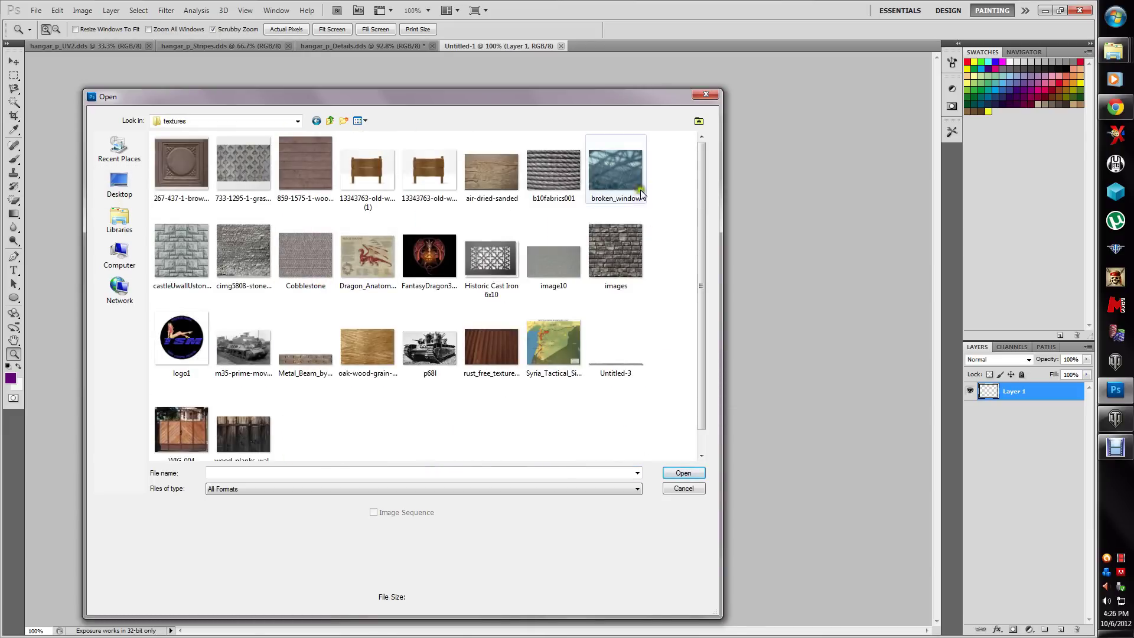
left_click(604, 165)
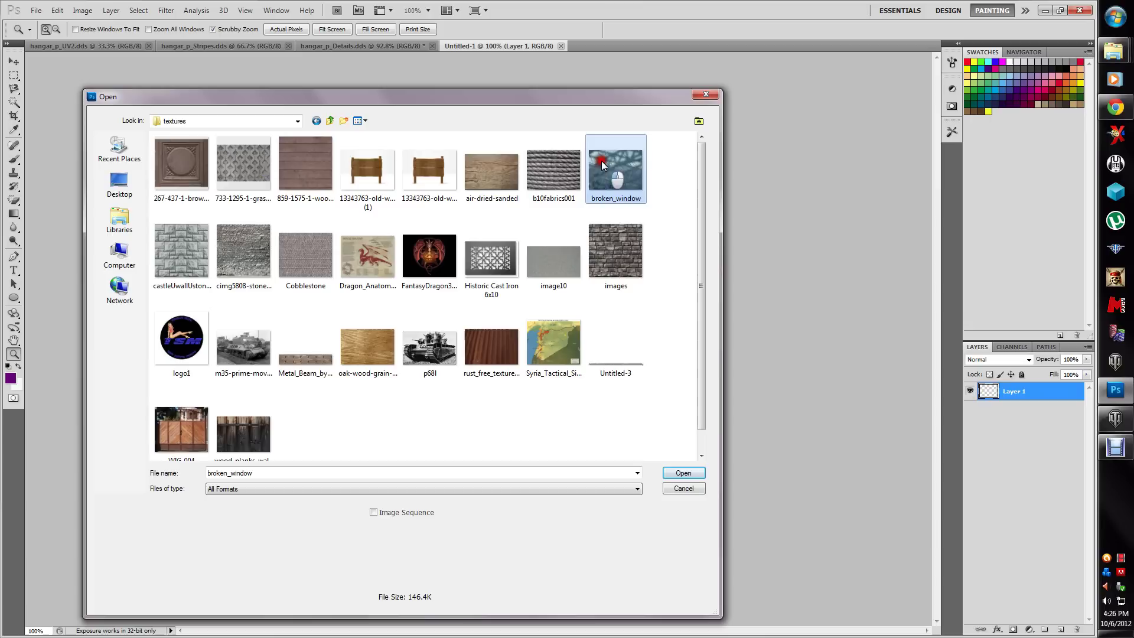
left_click(668, 474)
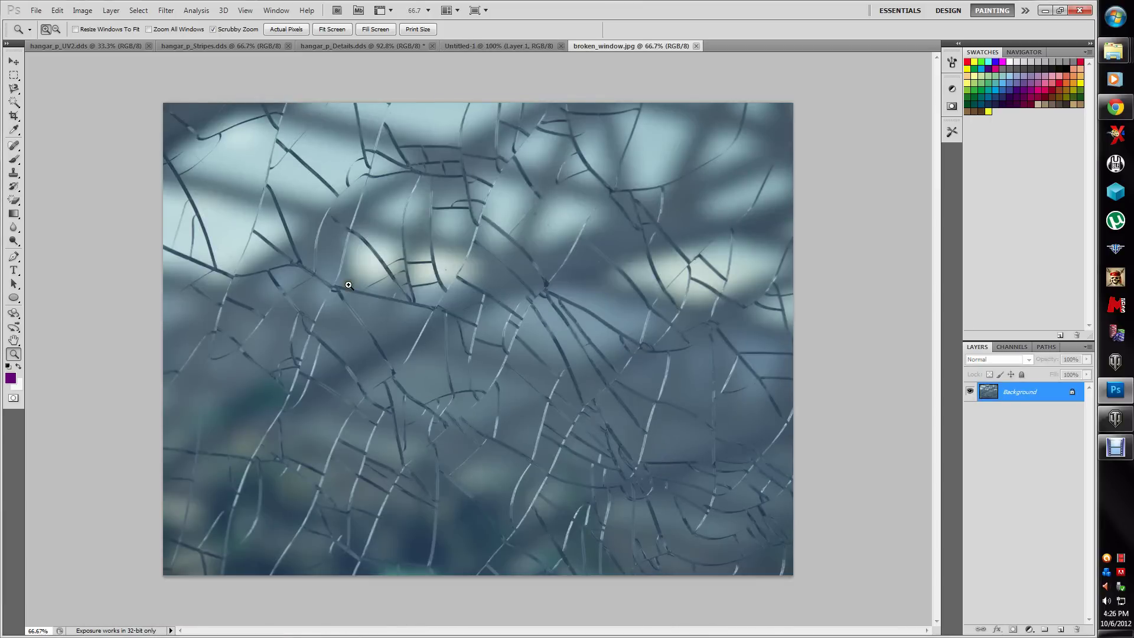
- Check the pixel dimensions of the blank Untitled-1 document
left_click(467, 45)
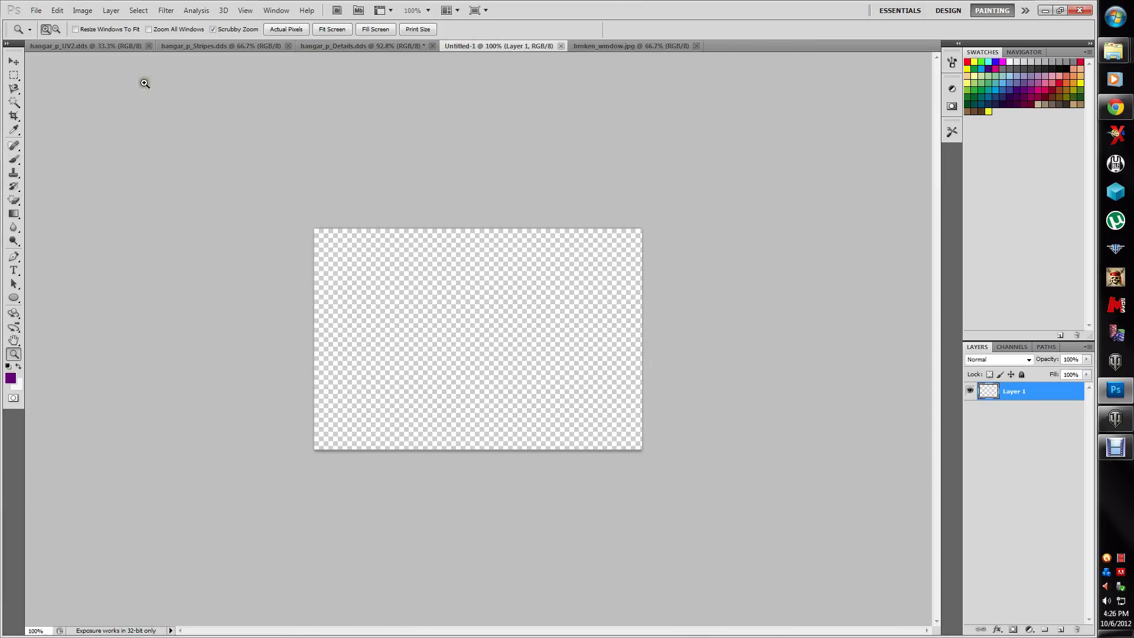
left_click(73, 11)
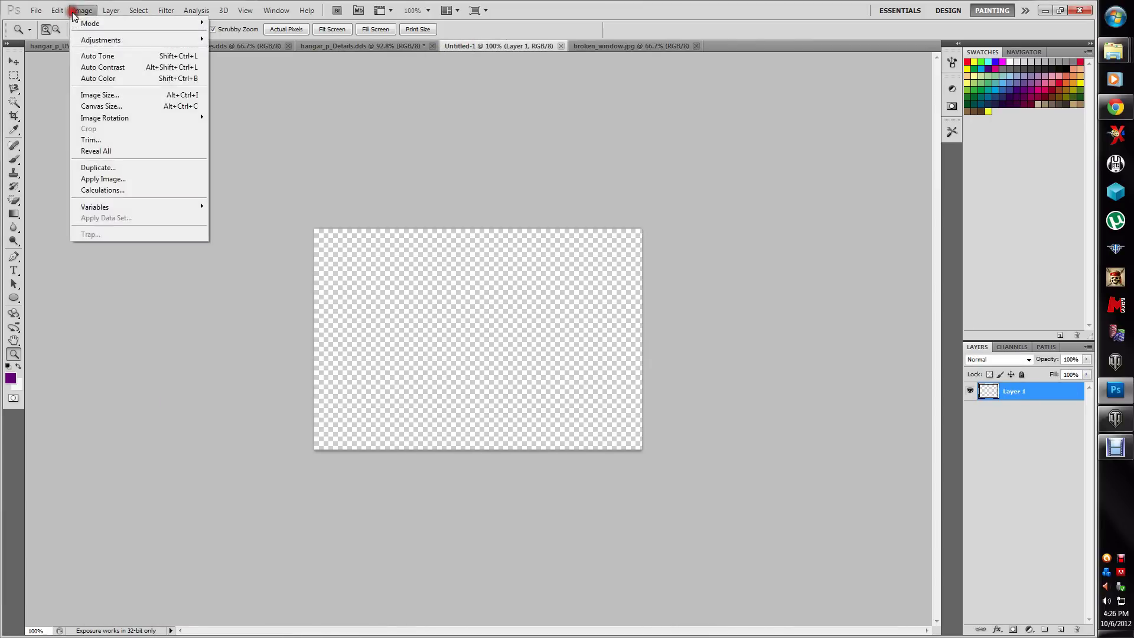
left_click(94, 95)
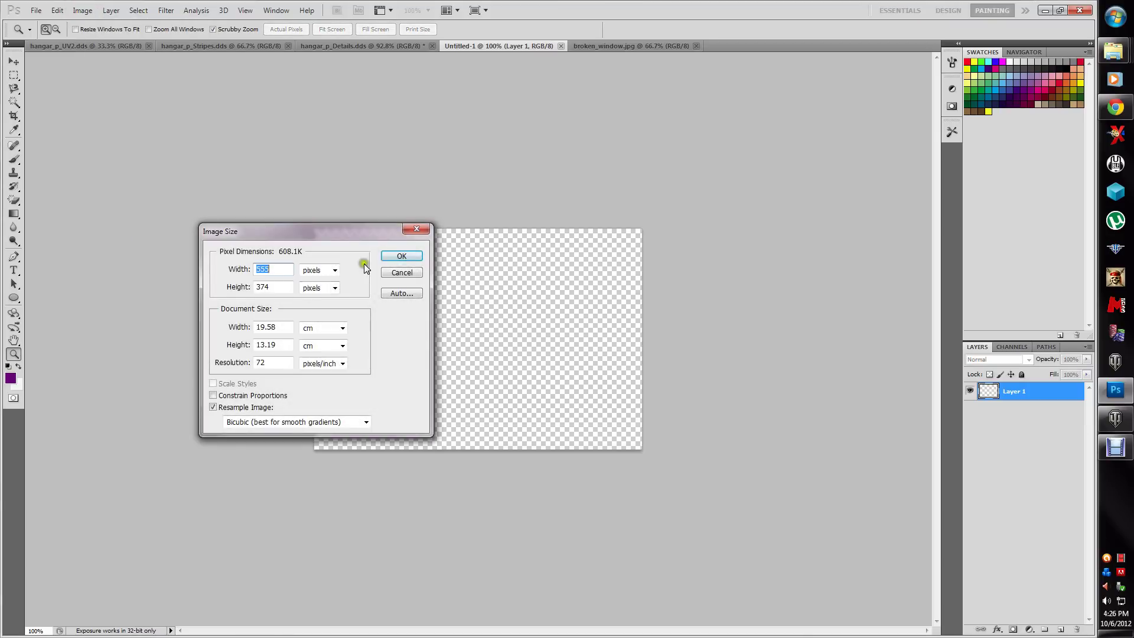
left_click(392, 275)
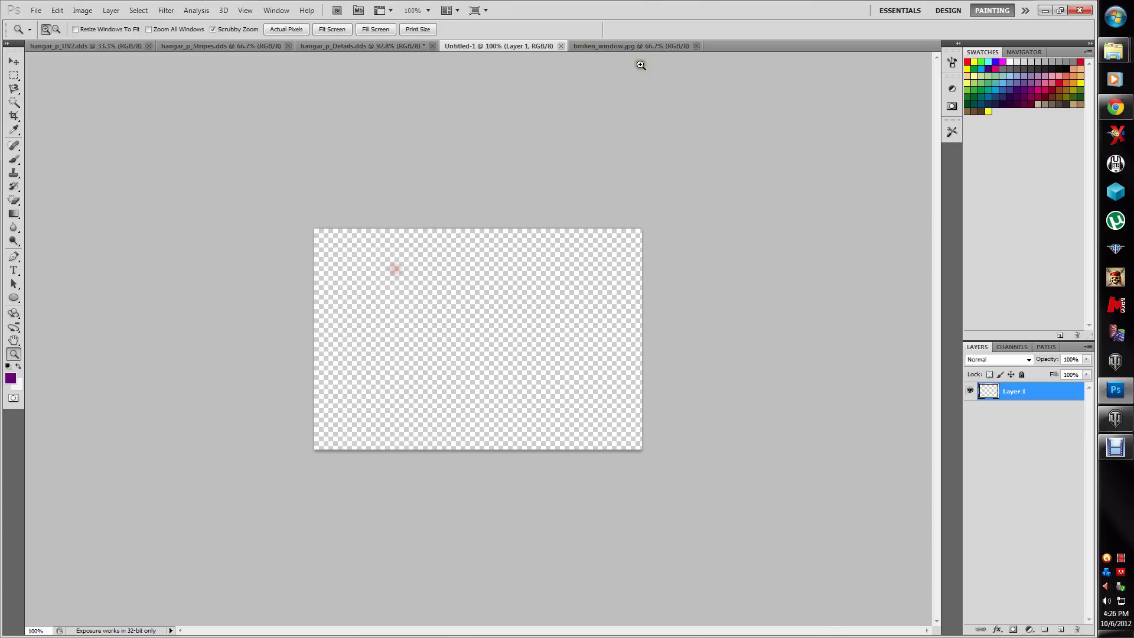
- Resize broken_window.jpg to 5556 pixels wide and 374 pixels high, with proportions unconstrained
left_click(643, 46)
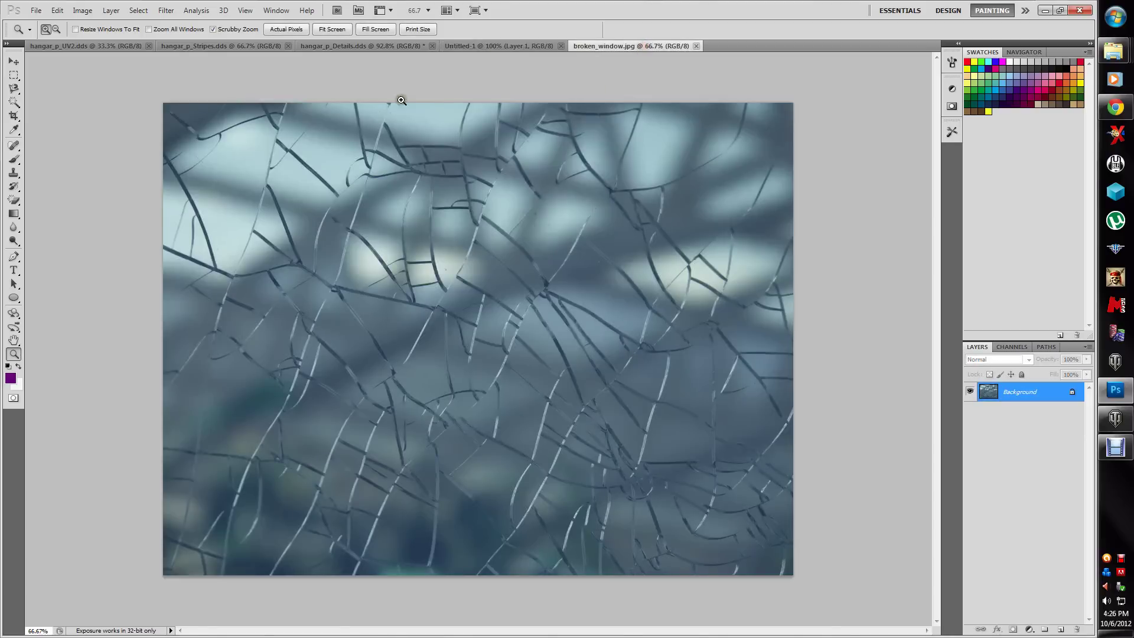
left_click(83, 11)
left_click(95, 99)
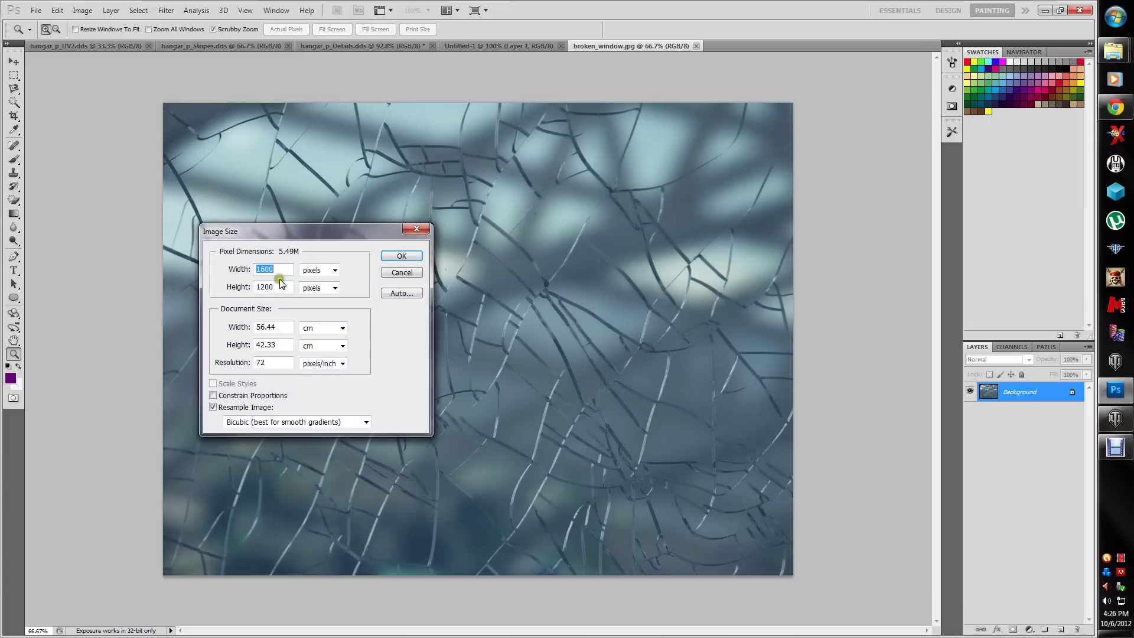
type("5556")
left_click(237, 287)
type("374")
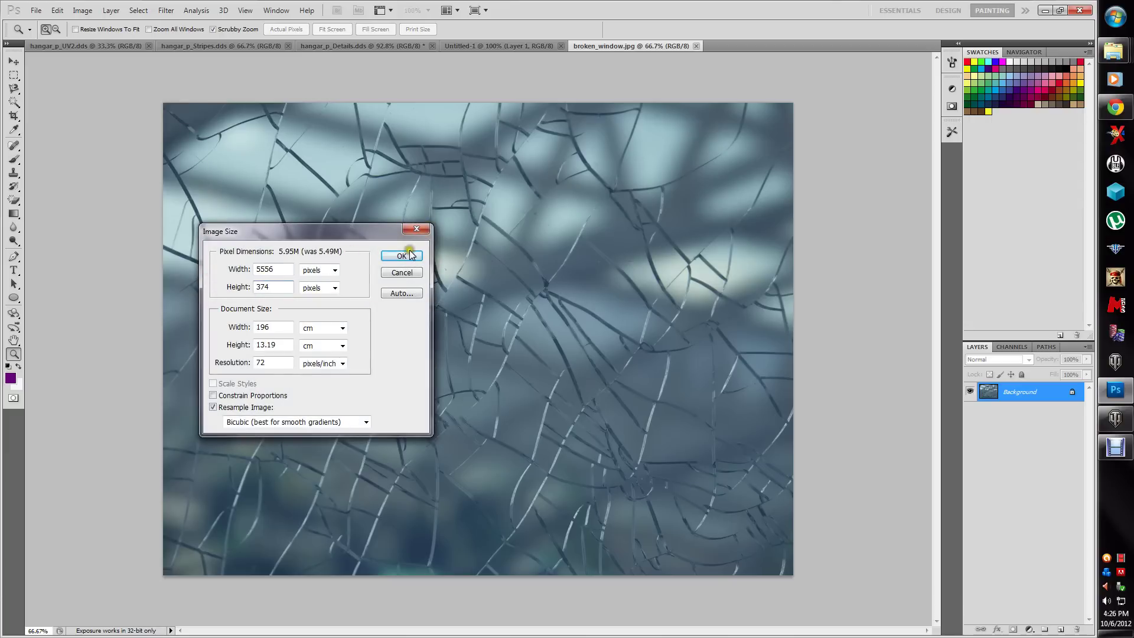
left_click(411, 254)
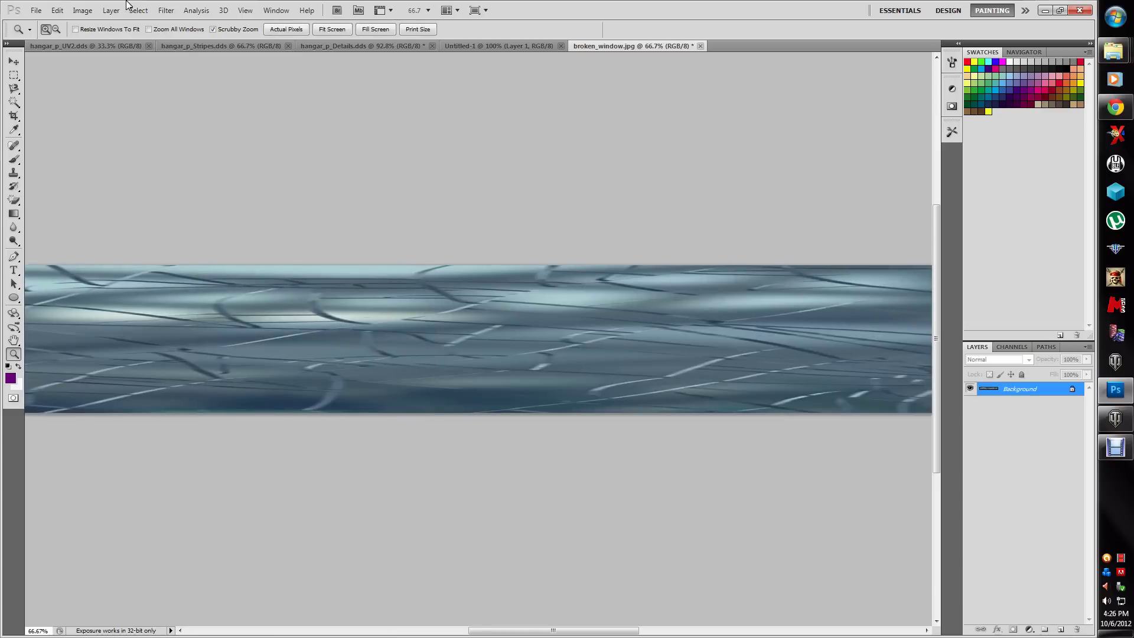
- Correct the width of broken_window.jpg to 555 pixels
left_click(78, 12)
left_click(87, 93)
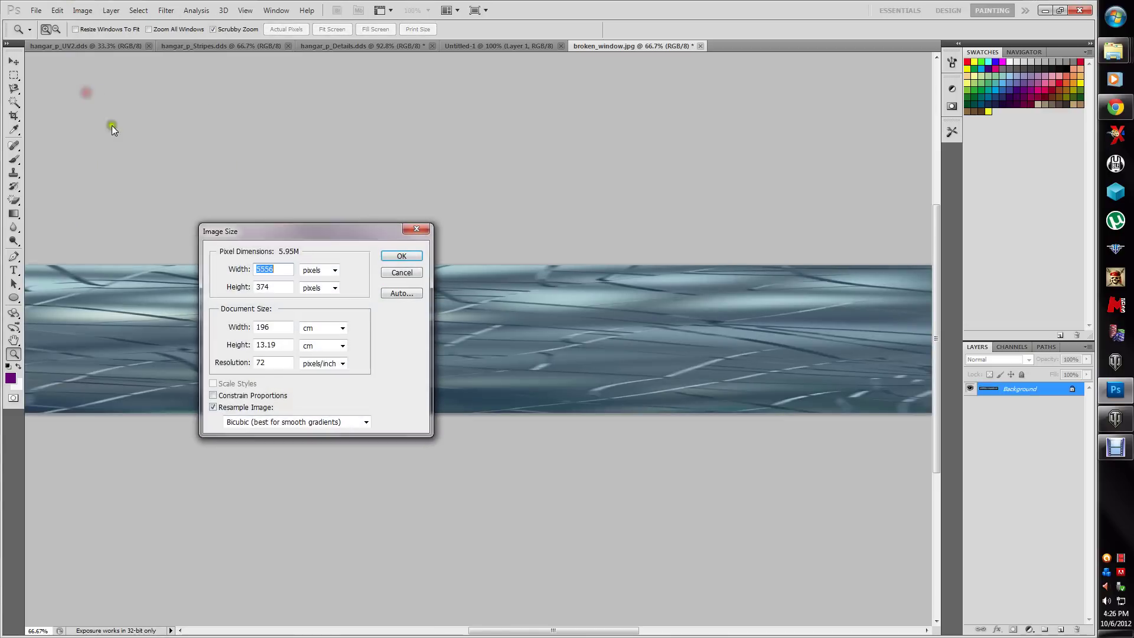
left_click(277, 271)
key("BackSpace")
left_click(399, 255)
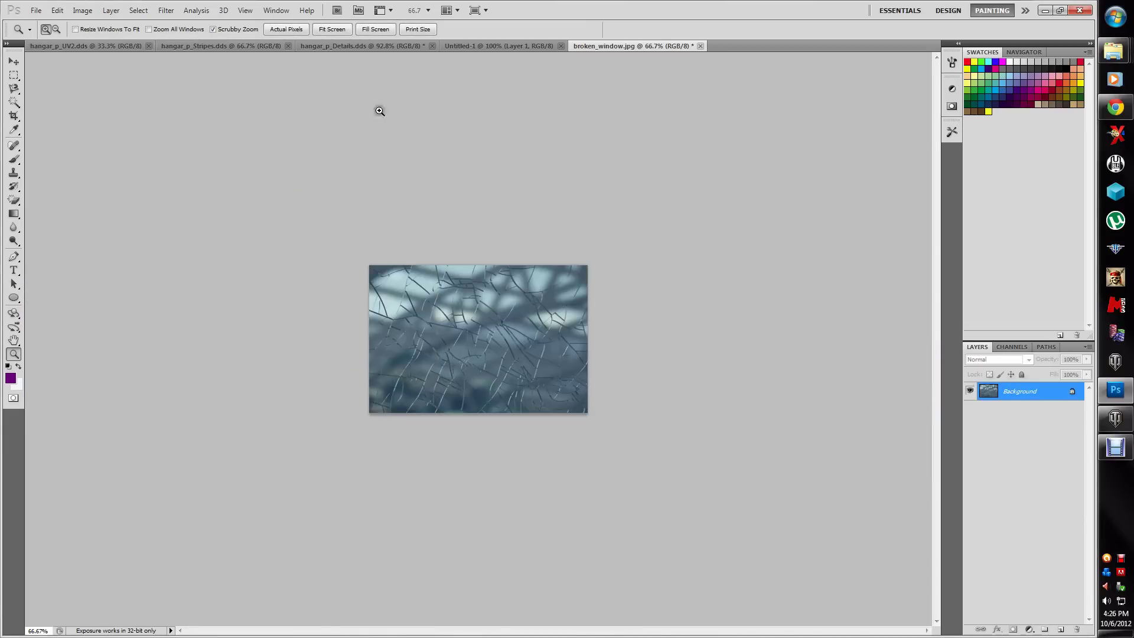
- Select the entire resized broken_window.jpg image and copy it
left_click(15, 75)
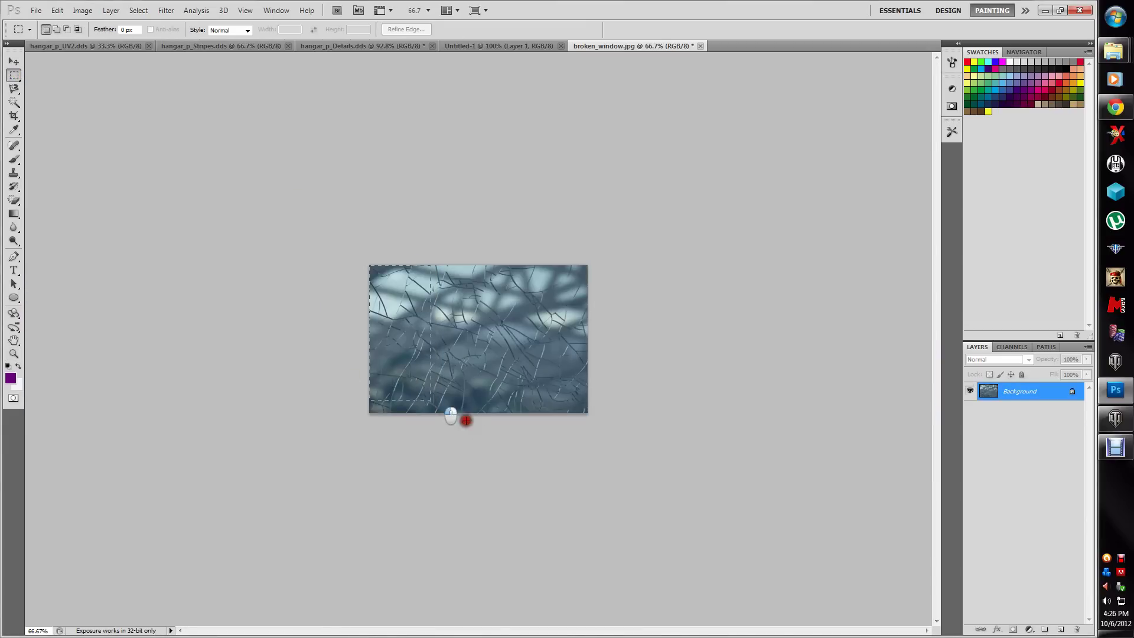
key("ctrl+a")
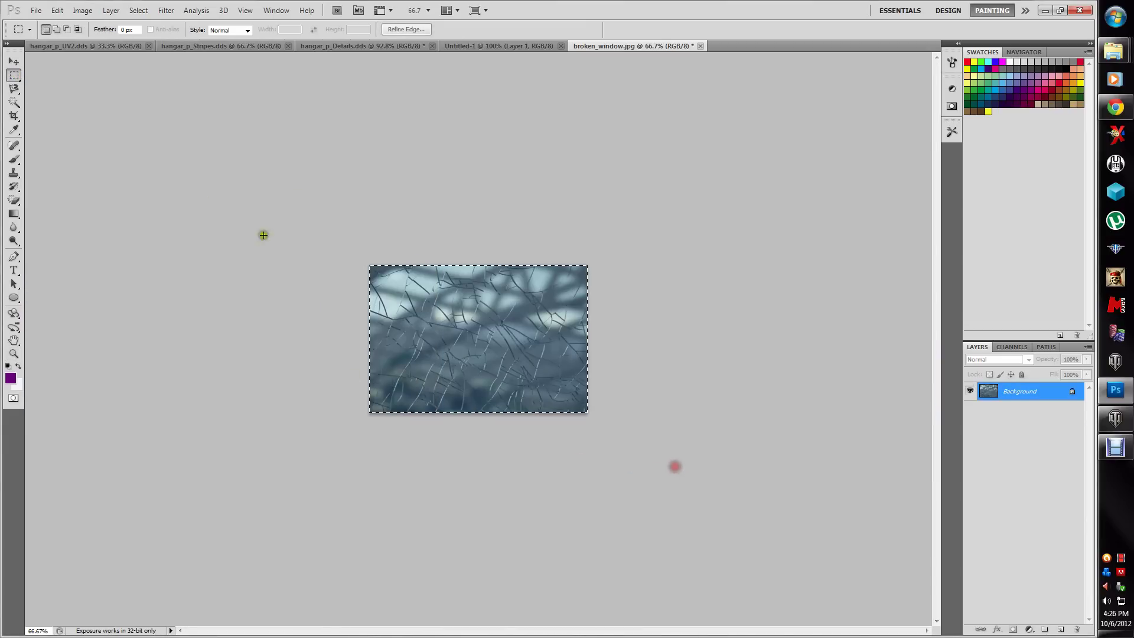
left_click(57, 10)
left_click(66, 90)
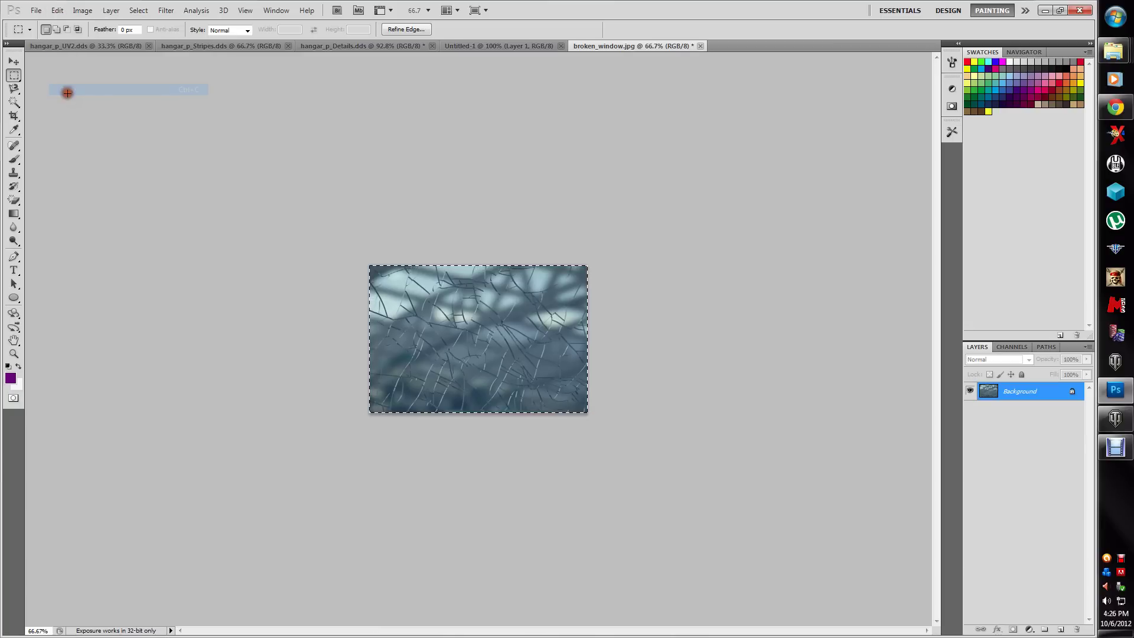
- Paste the copied broken window image into the selected white area of hangar_p_Details.dds
left_click(67, 46)
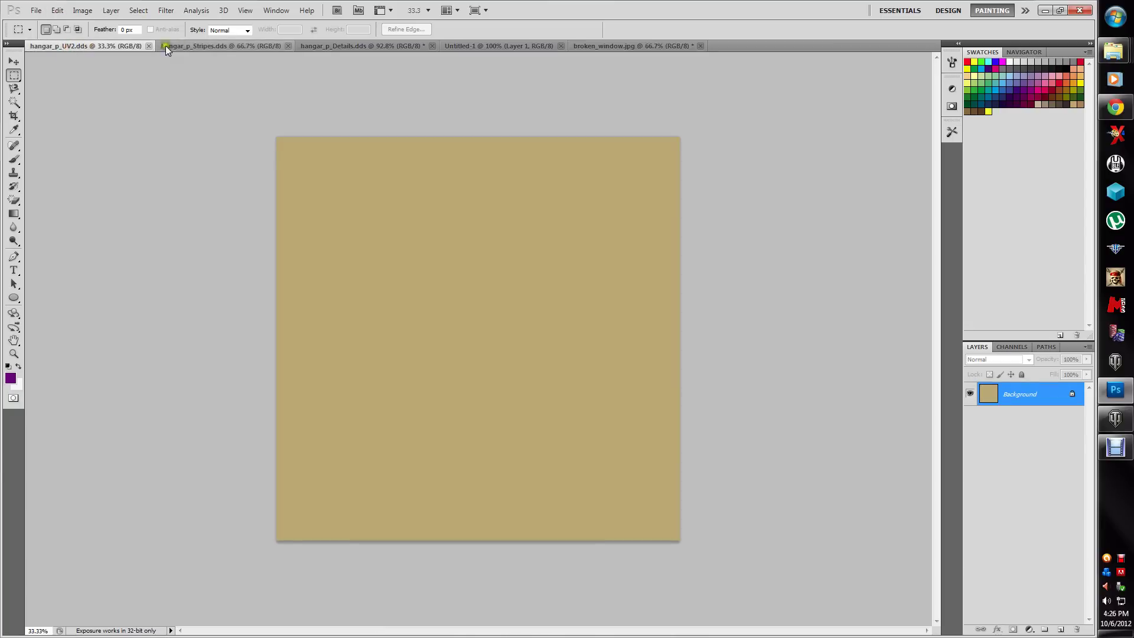
left_click(219, 45)
left_click(343, 51)
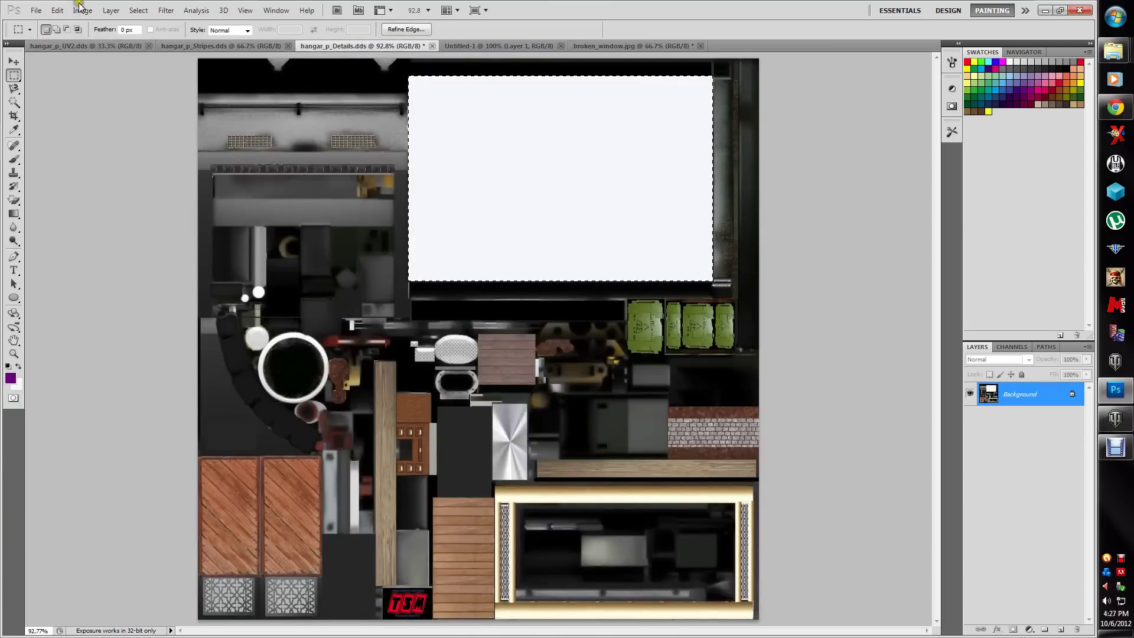
left_click(57, 10)
left_click(67, 111)
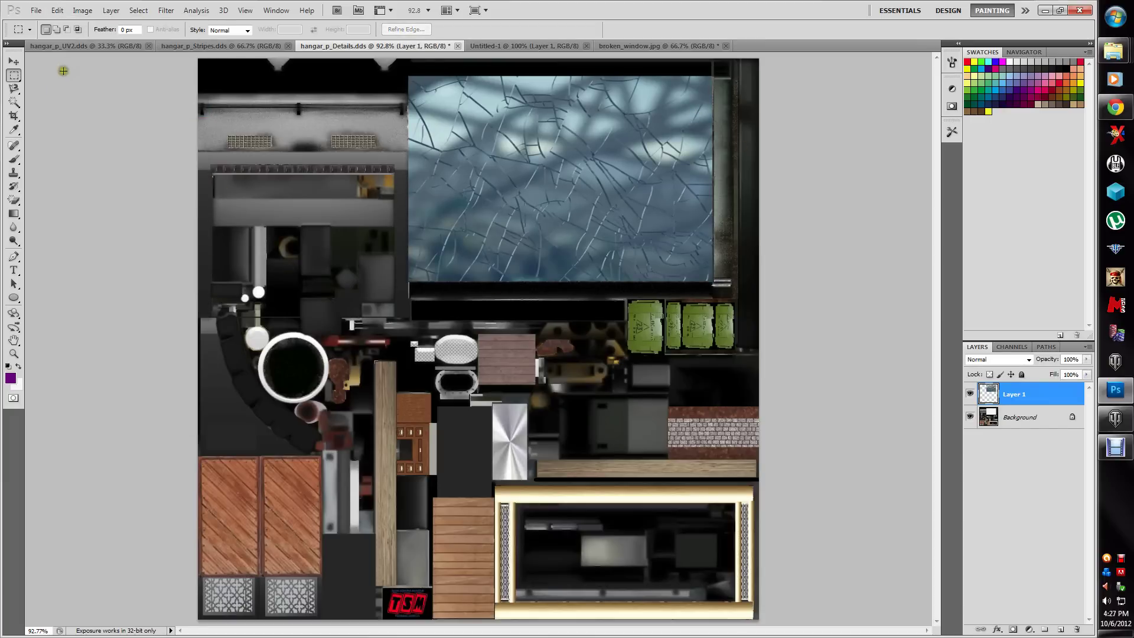
left_click(34, 10)
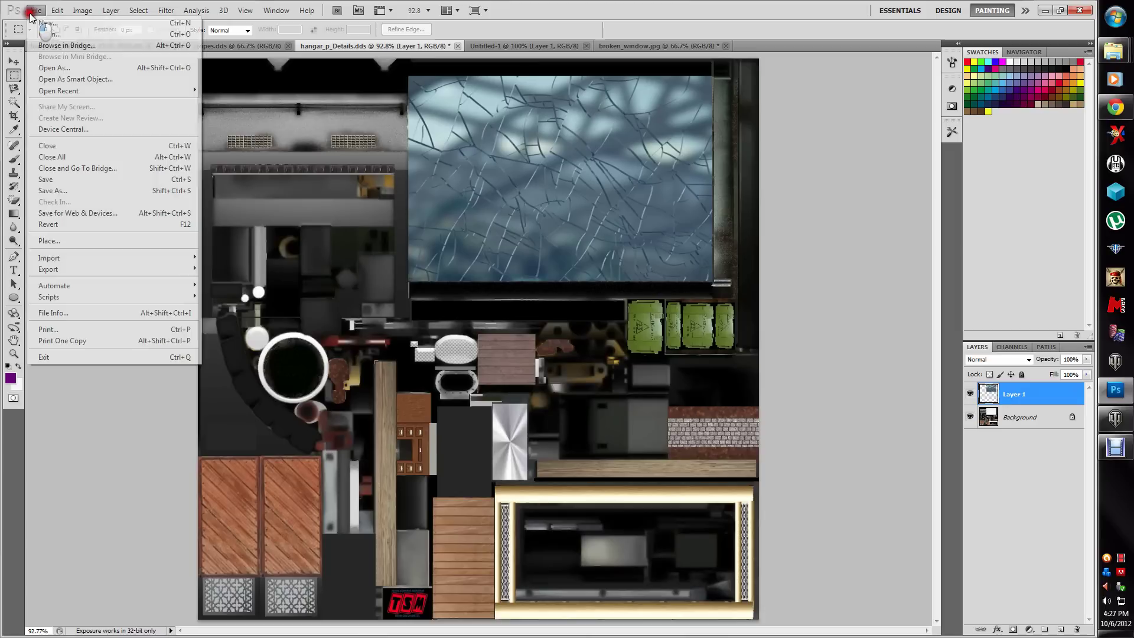
left_click(45, 180)
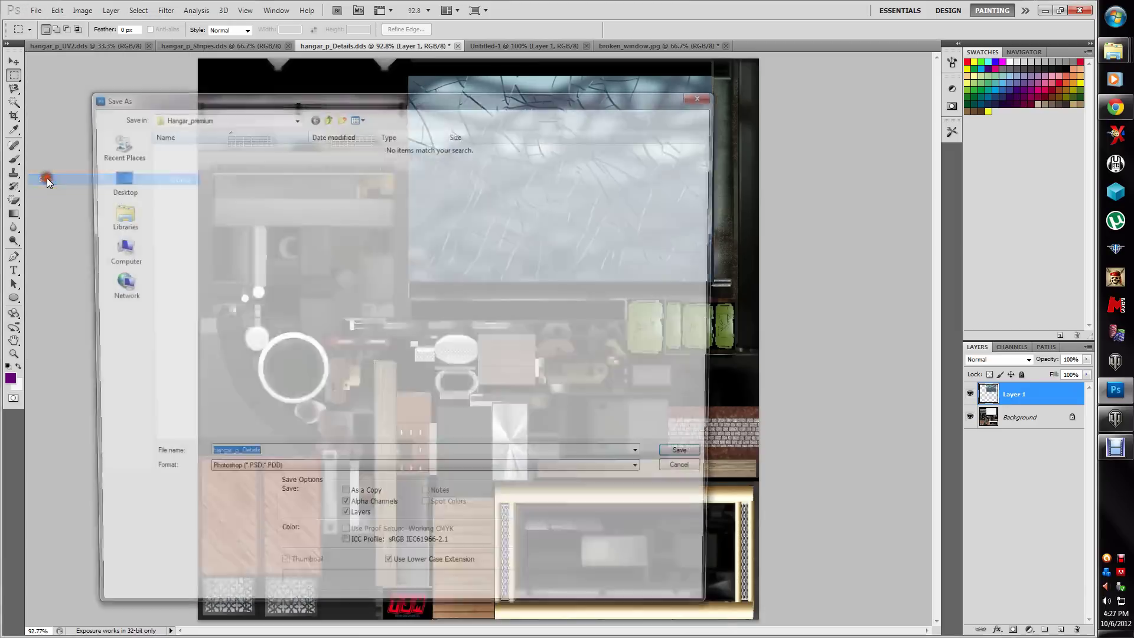
left_click(691, 460)
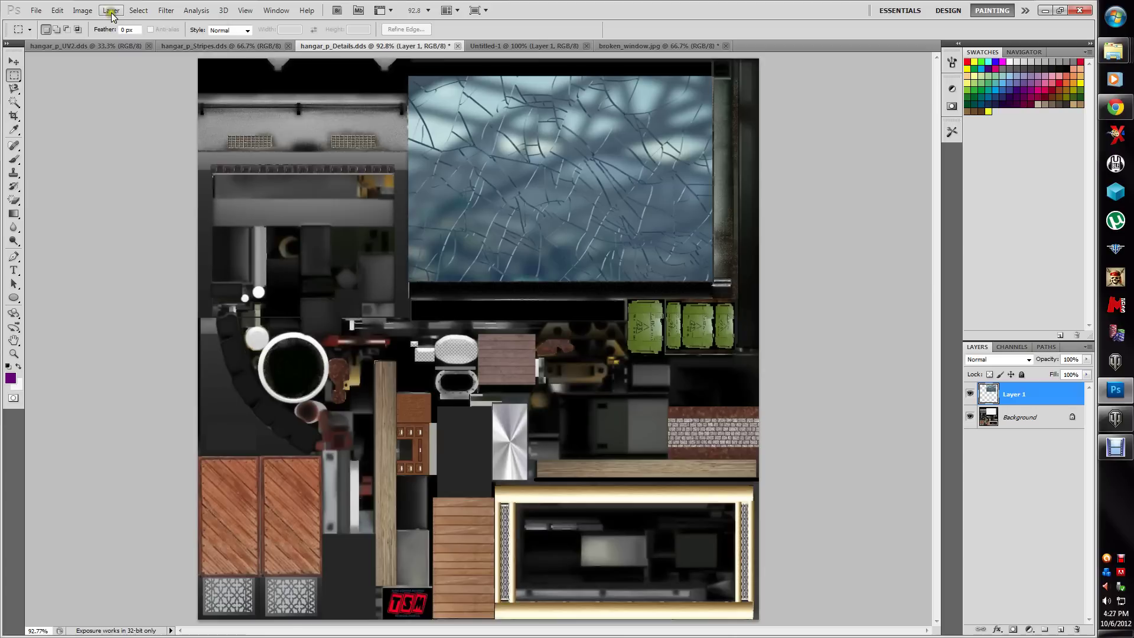
- Flatten the pasted window layer into the background and save hangar_p_Details.dds in place
left_click(111, 11)
left_click(120, 390)
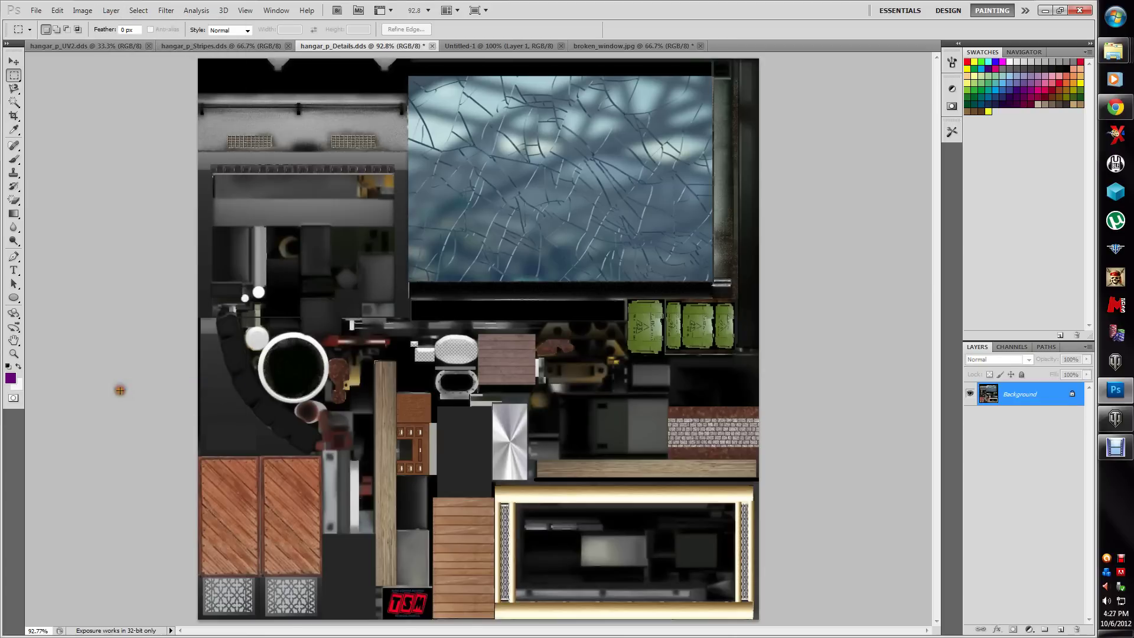
left_click(35, 10)
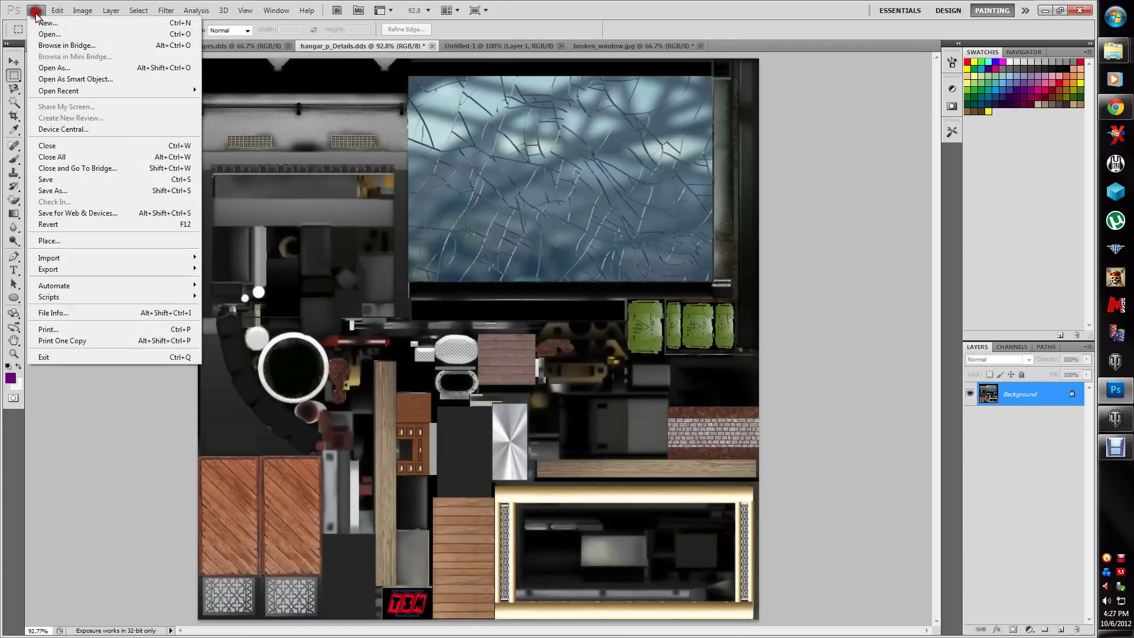
left_click(47, 180)
left_click(615, 163)
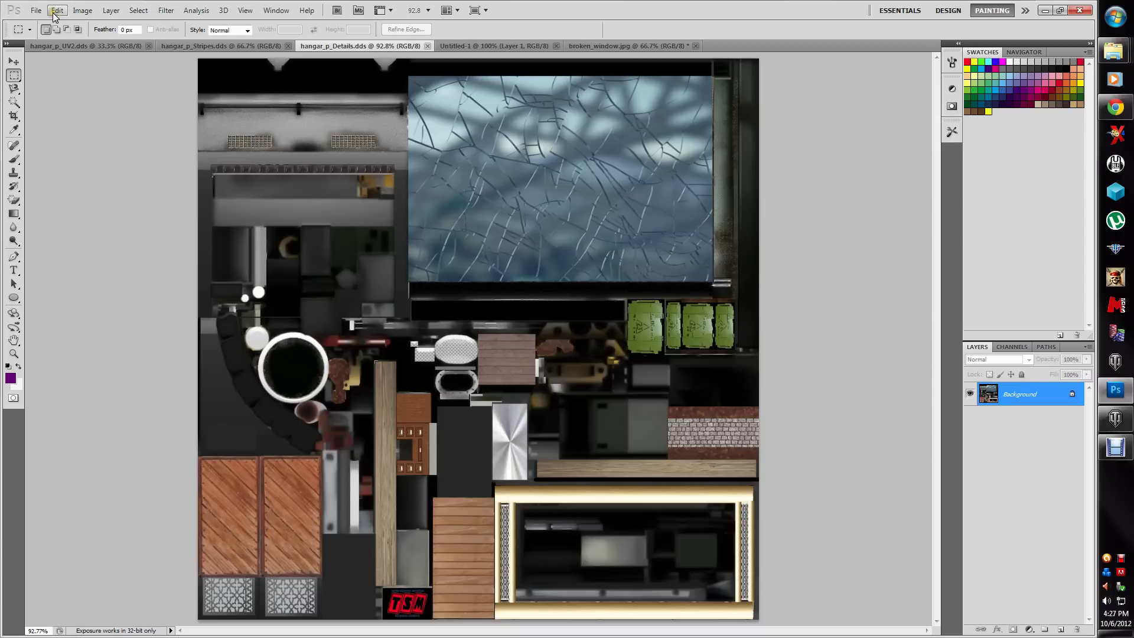
- Convert the details texture to greyscale with the Black and White adjustment, using the Darker preset
left_click(76, 12)
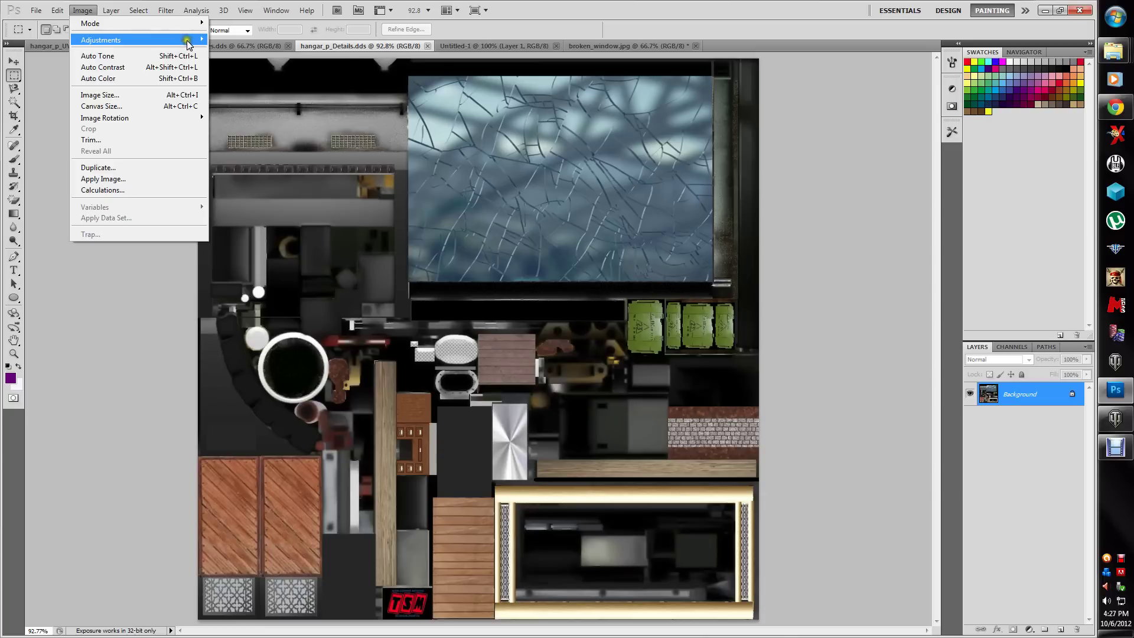
mouse_move(190, 40)
left_click(249, 123)
left_click(225, 142)
left_click(163, 186)
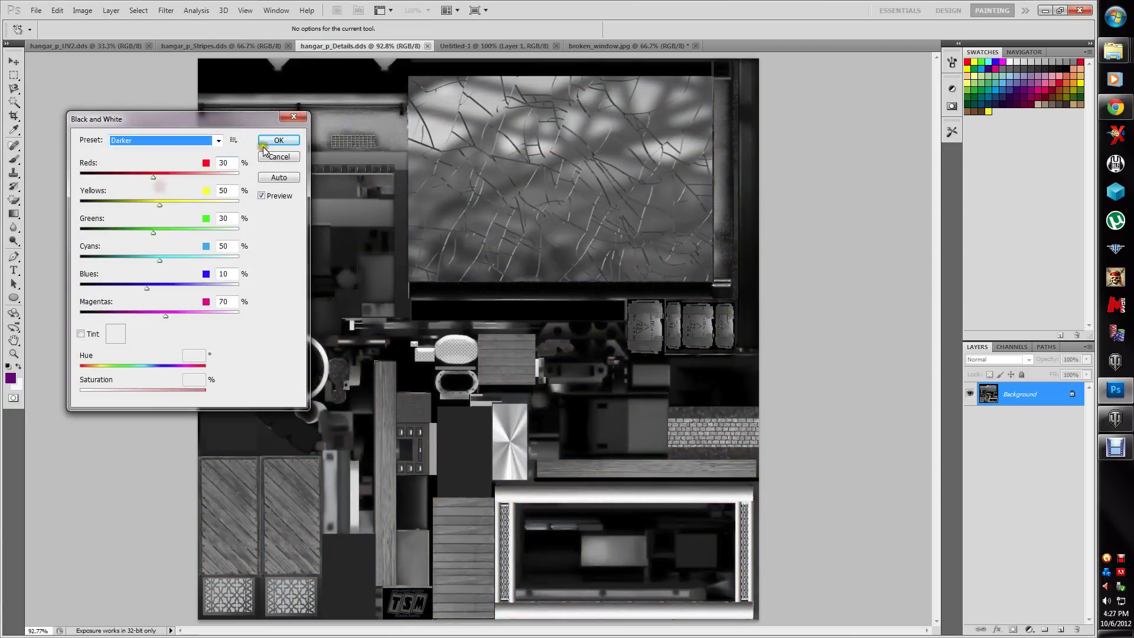
left_click(267, 140)
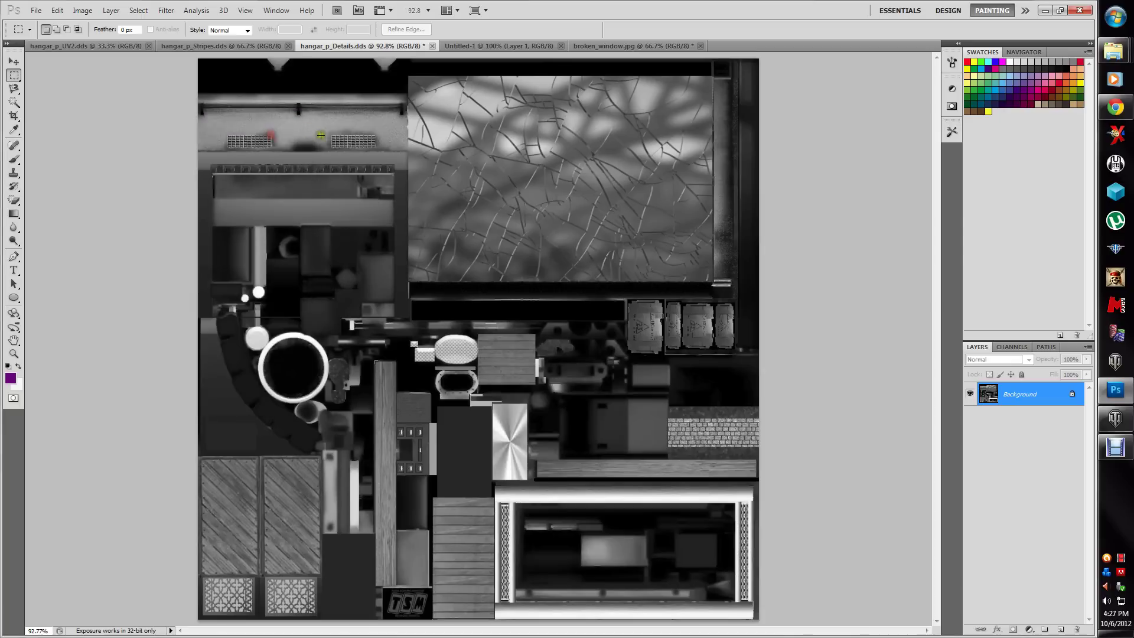
- Save the greyscale texture as hangar_p_Details_SM.dds in the Hangar_premium folder, replacing the existing file
left_click(36, 10)
left_click(48, 190)
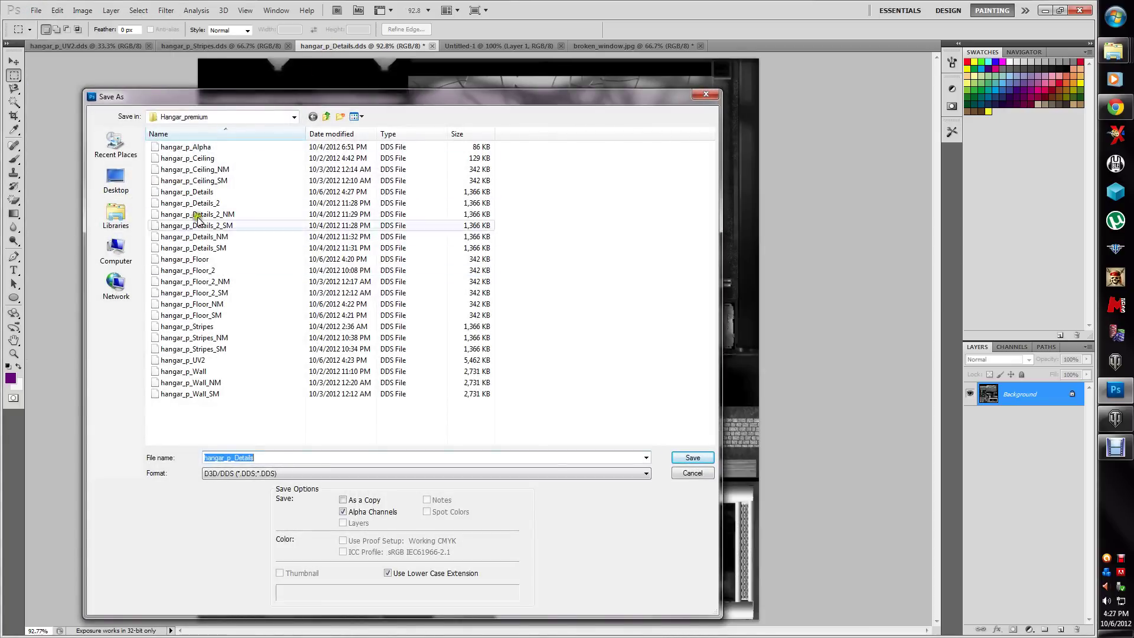
double_click(204, 247)
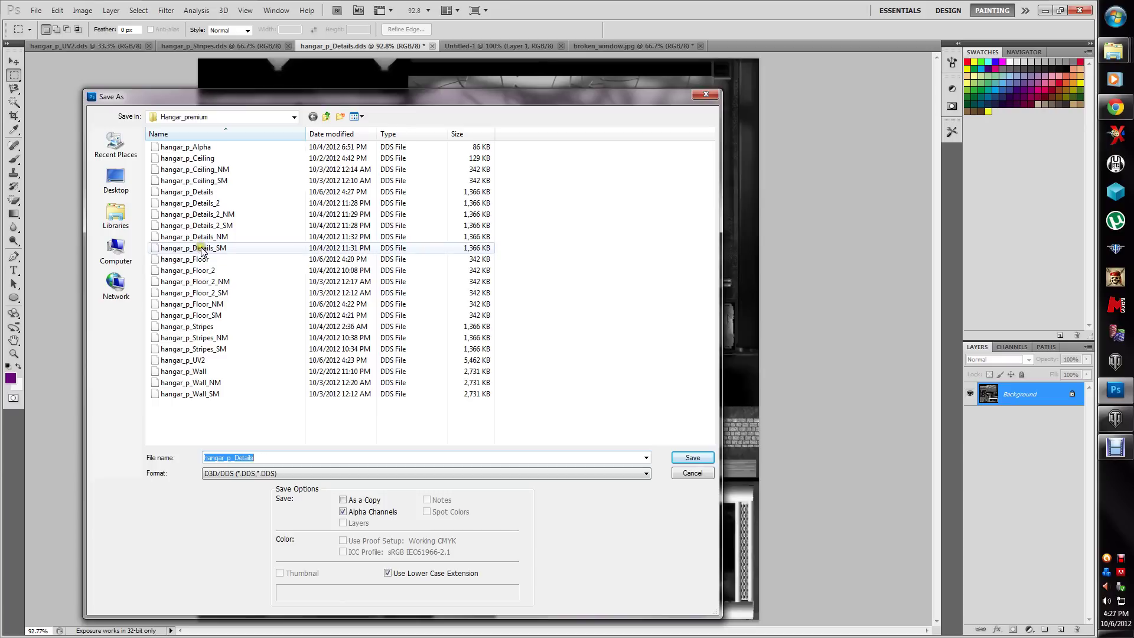
left_click(520, 243)
left_click(607, 166)
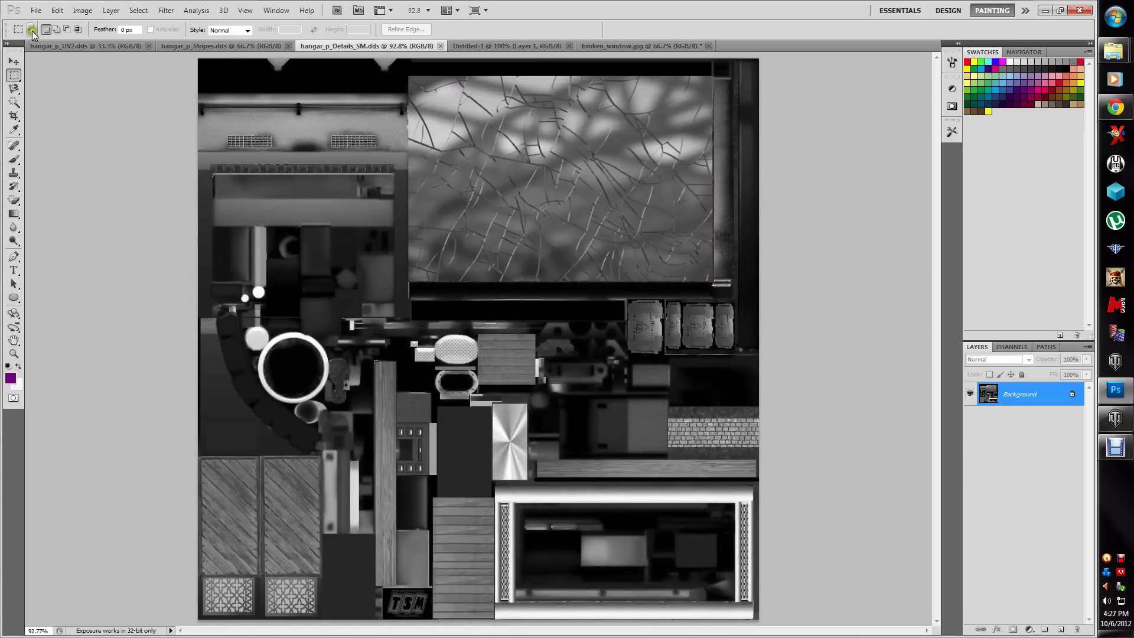
- Apply the NVIDIA Normal Map filter to the greyscale details texture with its current settings
left_click(166, 10)
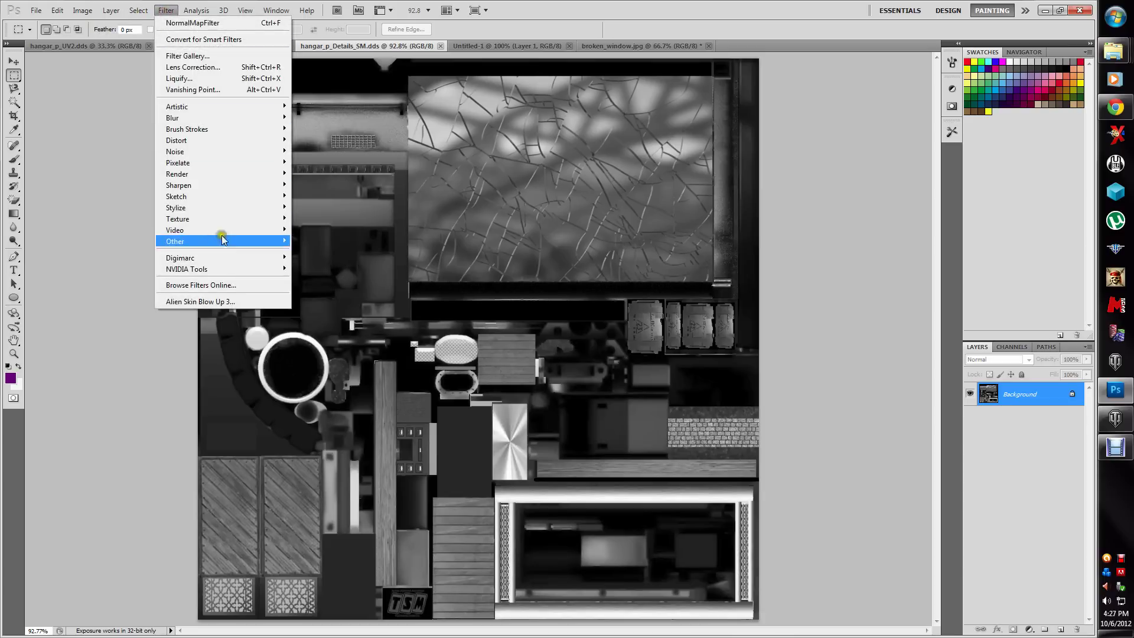
mouse_move(266, 269)
left_click(300, 269)
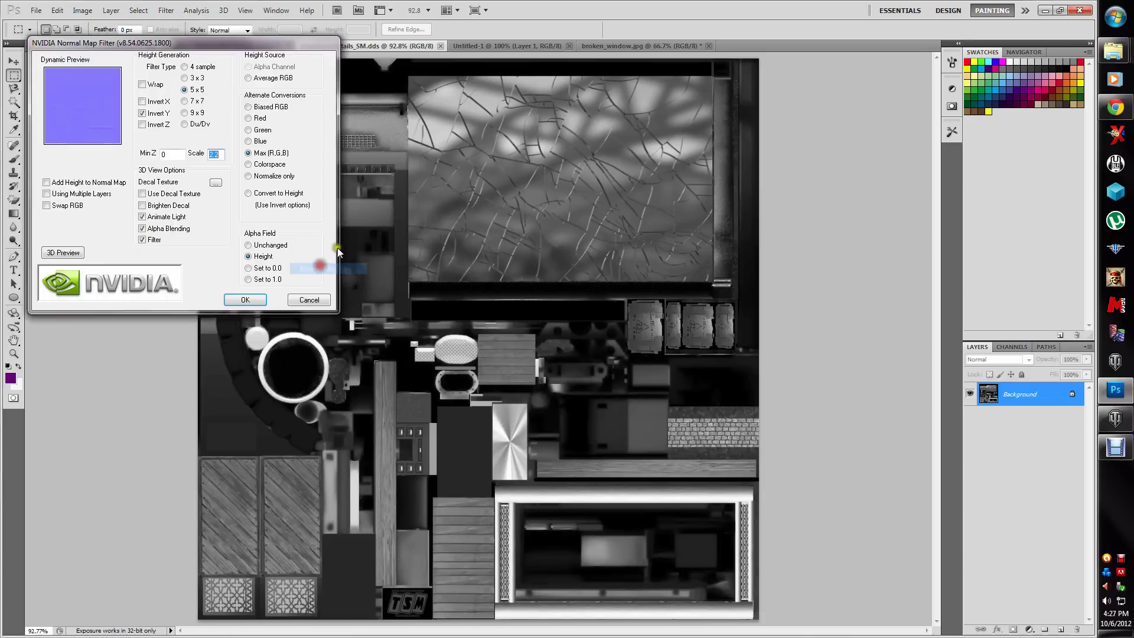
left_click(253, 300)
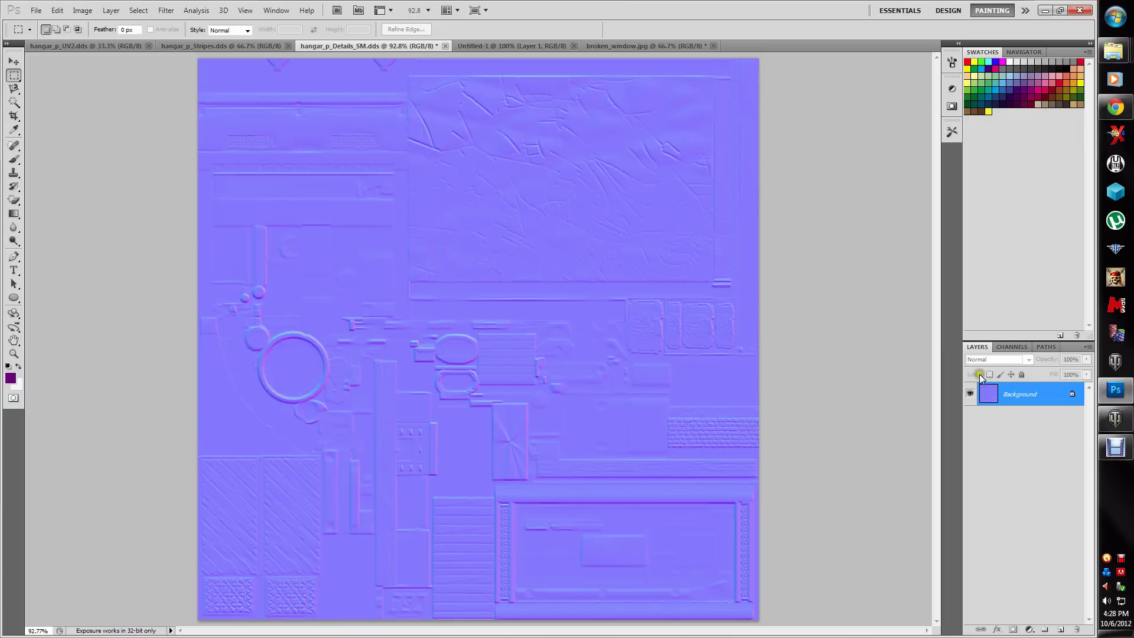
- Duplicate the normal map's Background layer and set the copy's blend mode to Overlay
right_click(1038, 395)
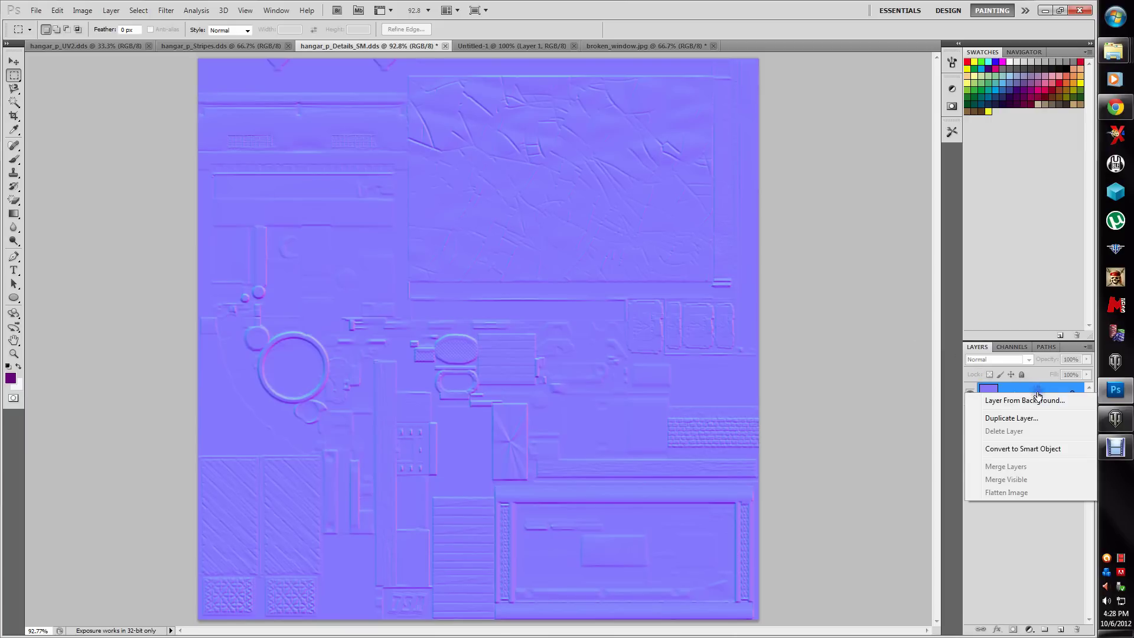
left_click(1012, 419)
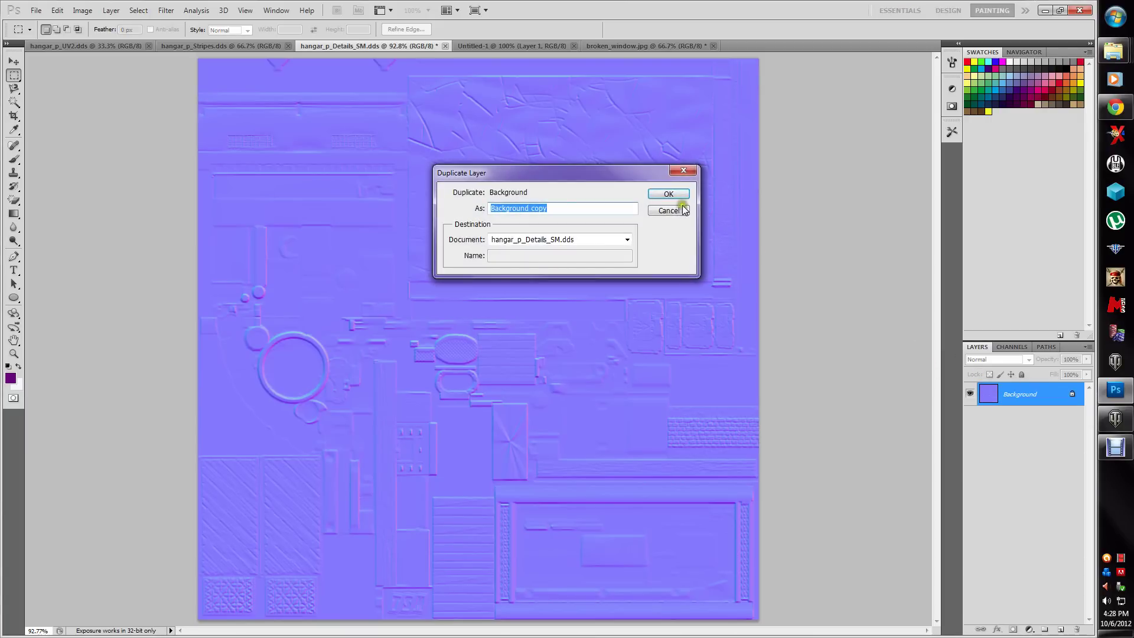
key("Return")
left_click(1025, 360)
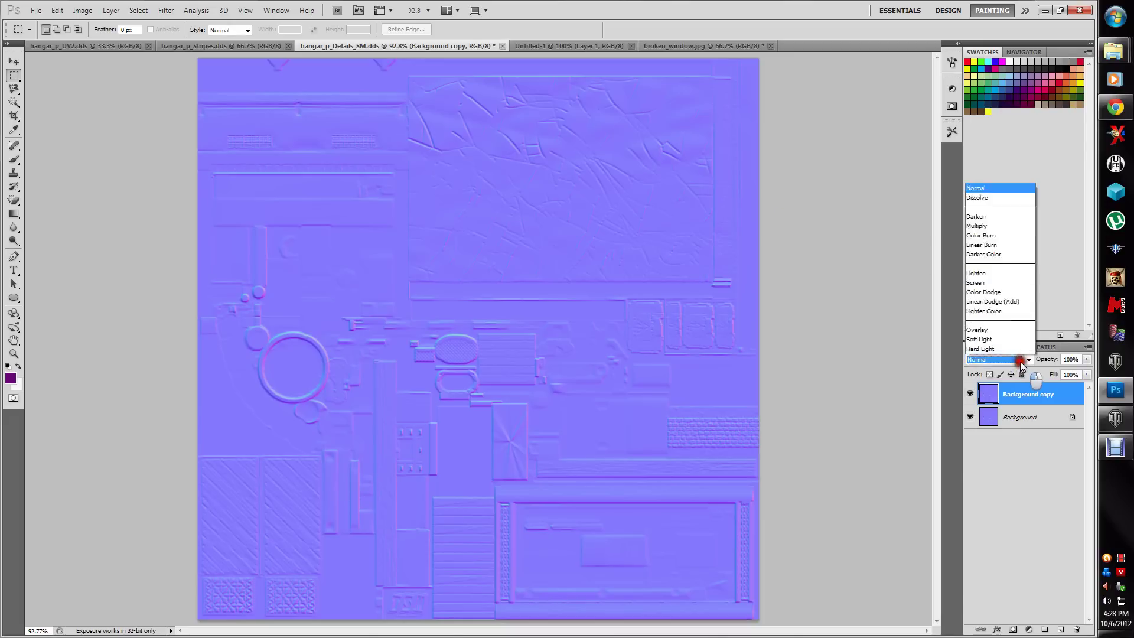
left_click(979, 197)
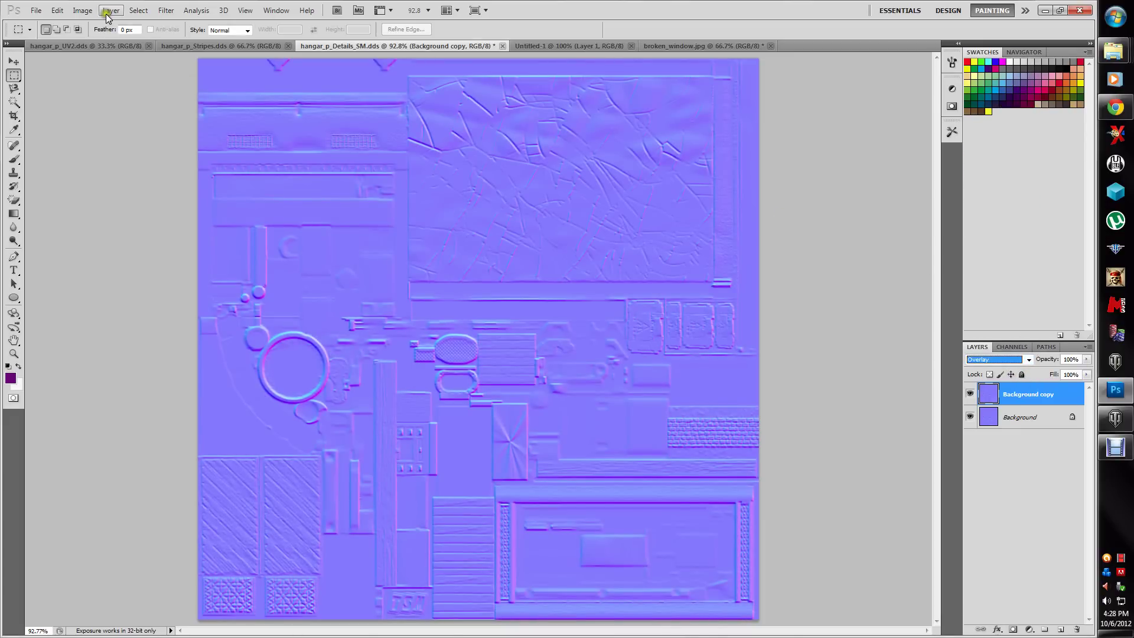
- Flatten the normal map layers and save the result as hangar_p_Details_NM.dds, replacing the existing file
left_click(111, 10)
left_click(123, 393)
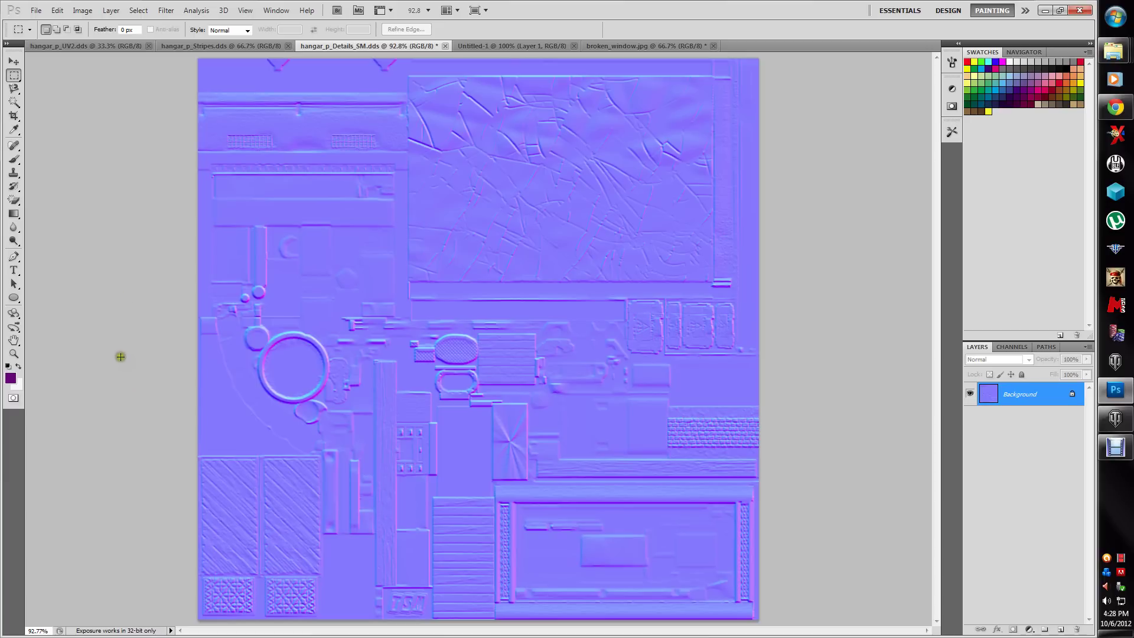
left_click(34, 12)
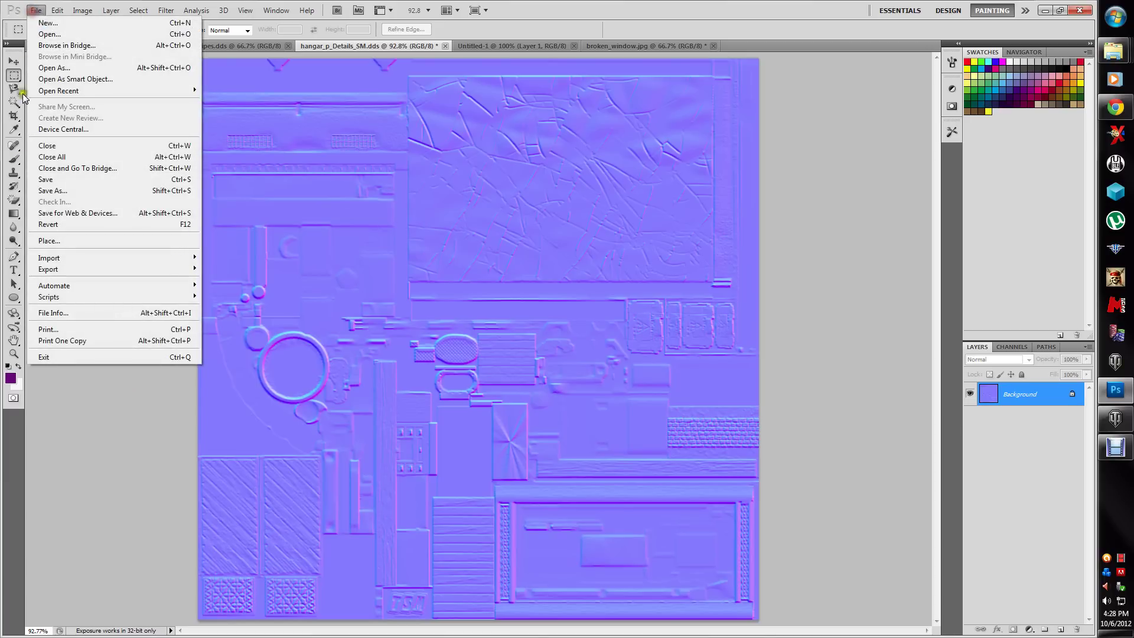
left_click(36, 191)
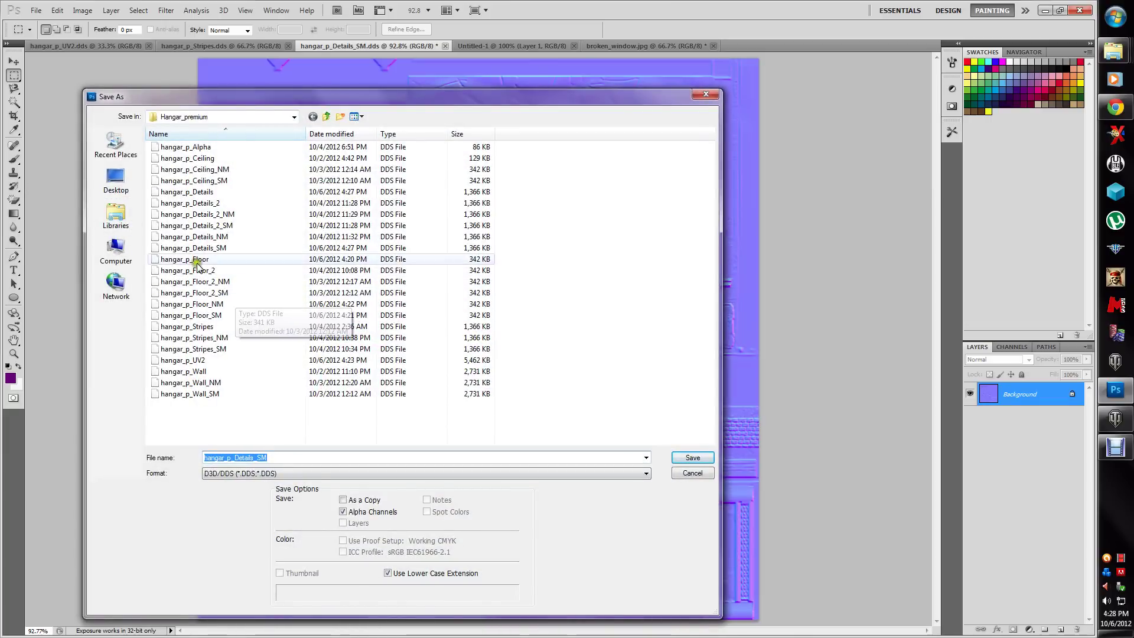
double_click(189, 237)
left_click(509, 243)
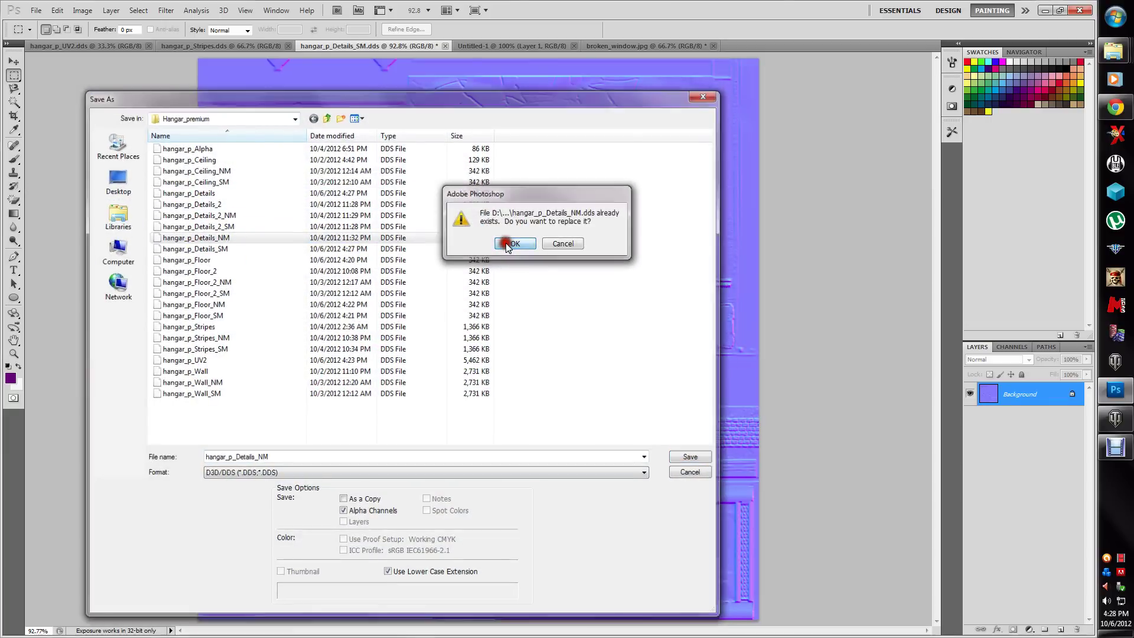
left_click(609, 166)
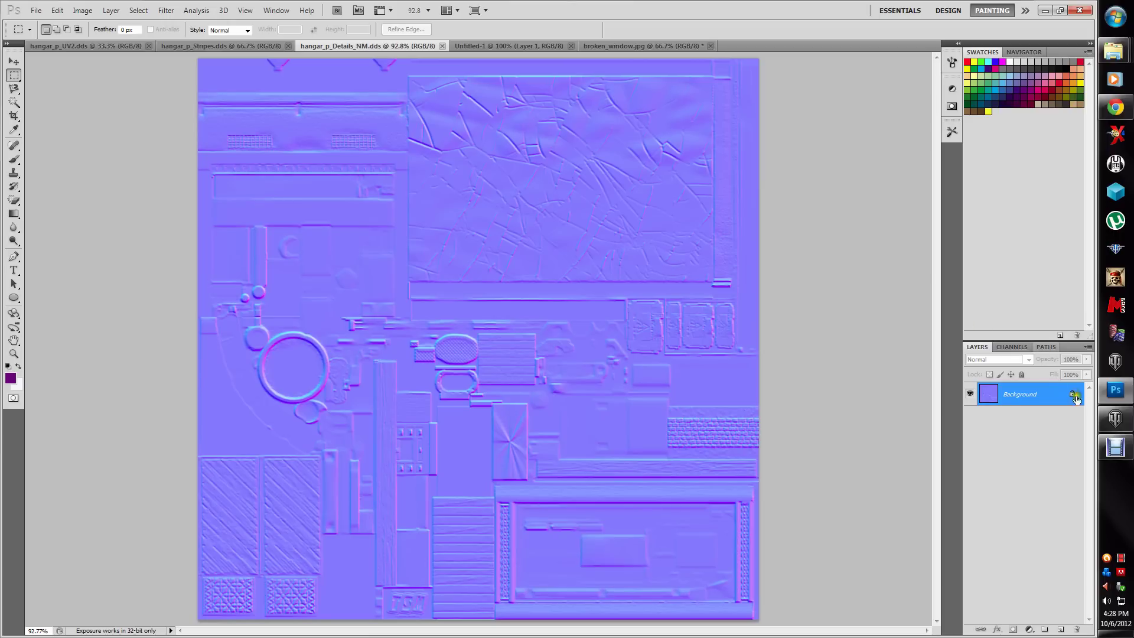
- Switch to the World of Tanks client, then disconnect from the server and reconnect to reload the hangar
left_click(1128, 422)
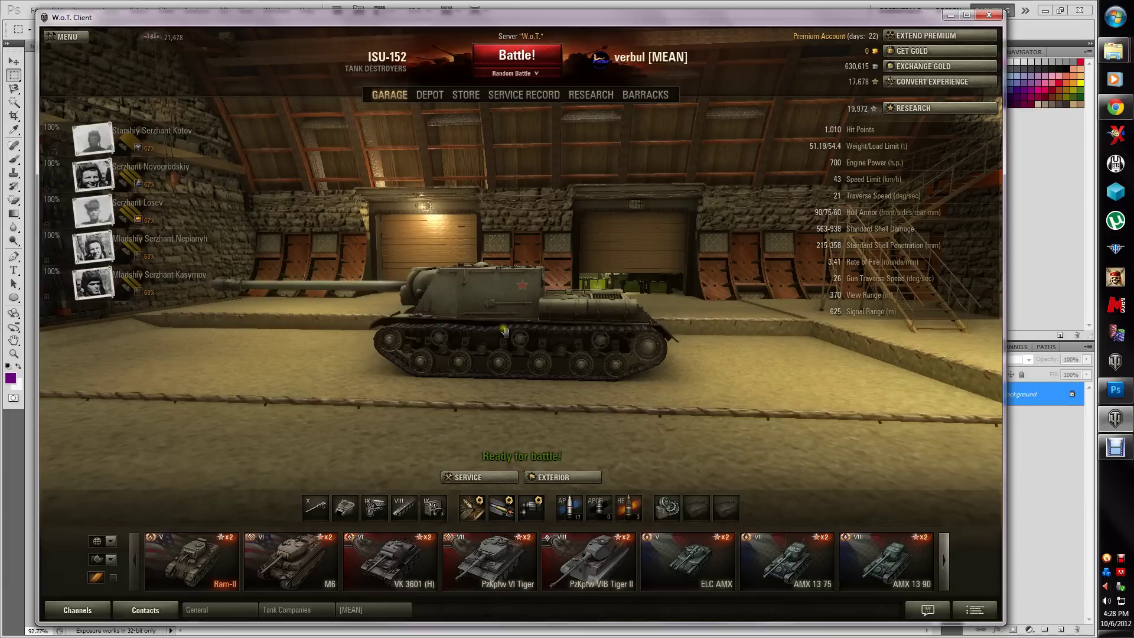
key("Escape")
left_click(500, 319)
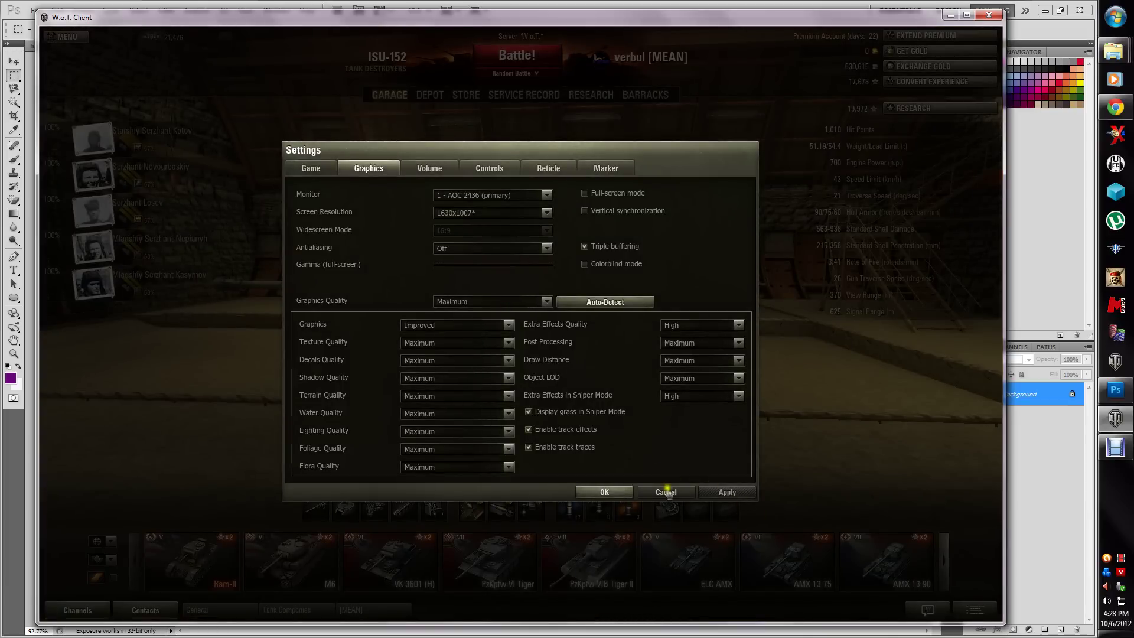
left_click(666, 492)
left_click(513, 294)
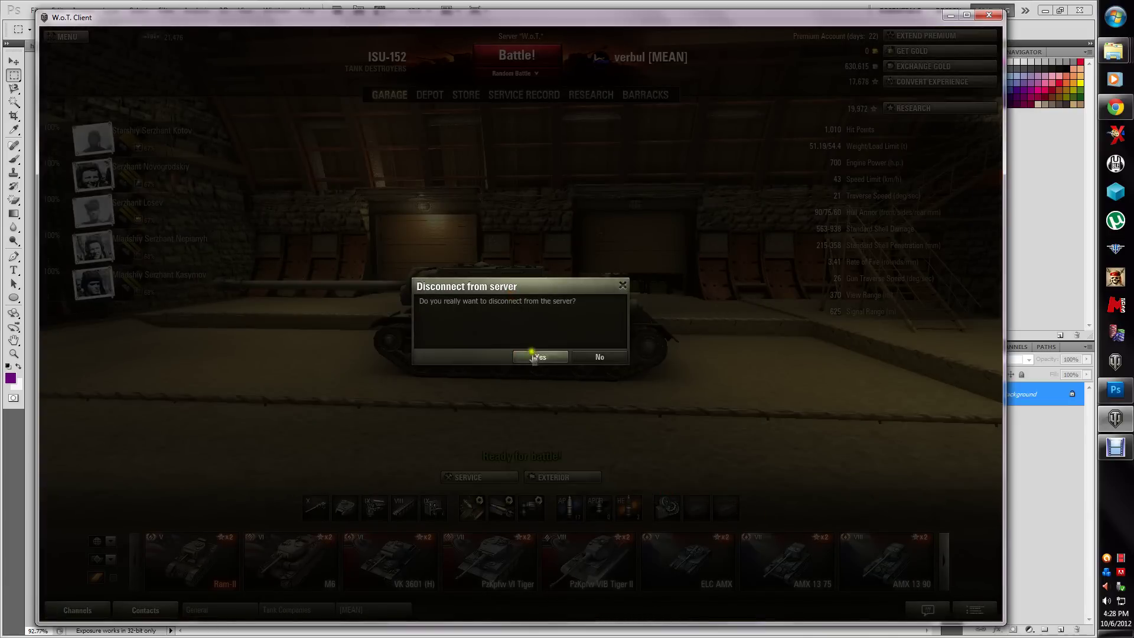
left_click(536, 359)
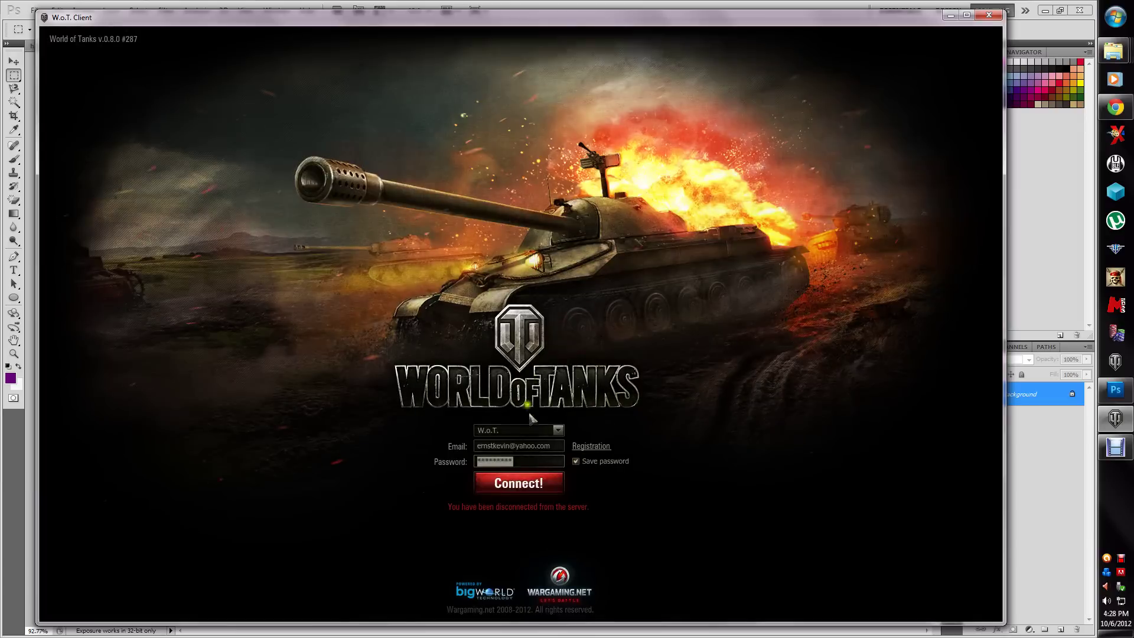
left_click(536, 484)
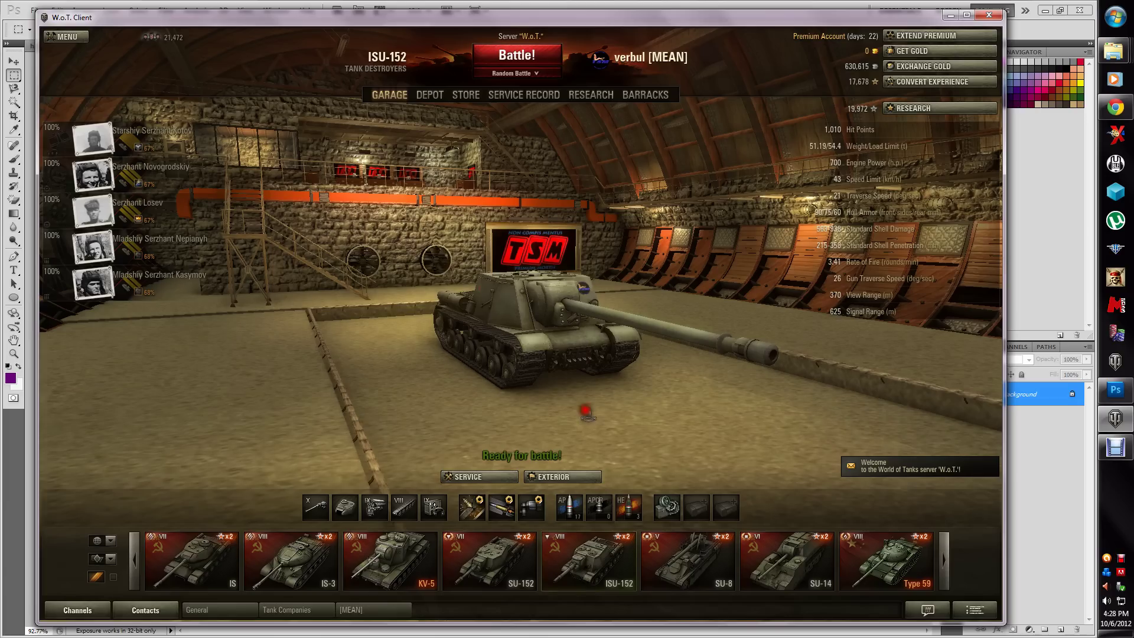
- Inspect the reloaded hangar's walls, windows and door from several angles, then return to Photoshop
left_click_drag(586, 412, 890, 476)
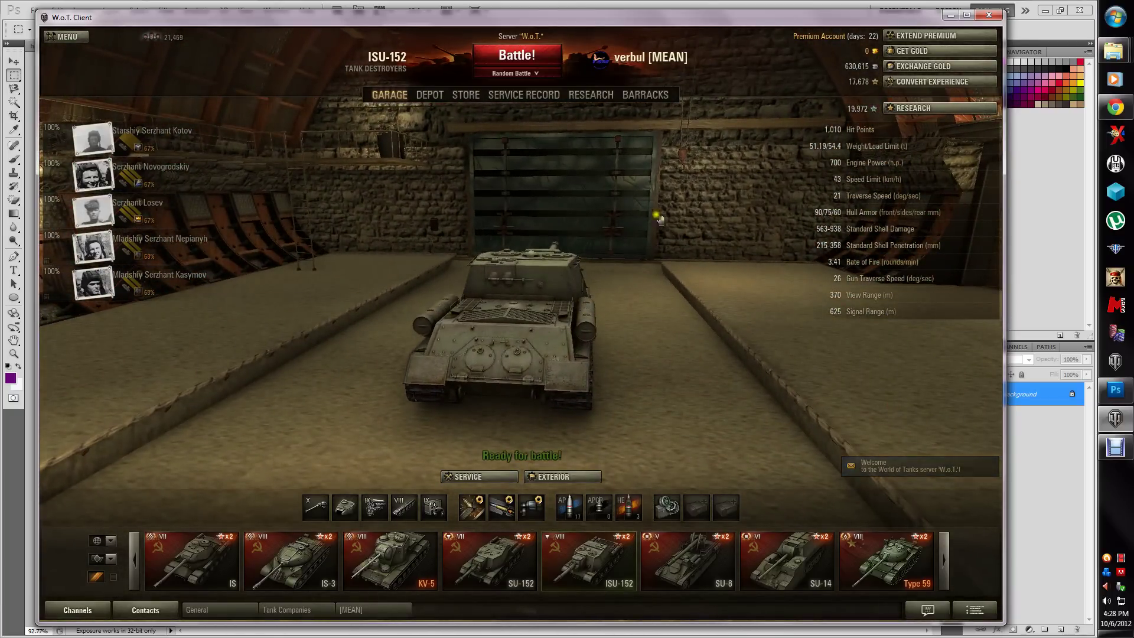
left_click_drag(630, 350, 380, 428)
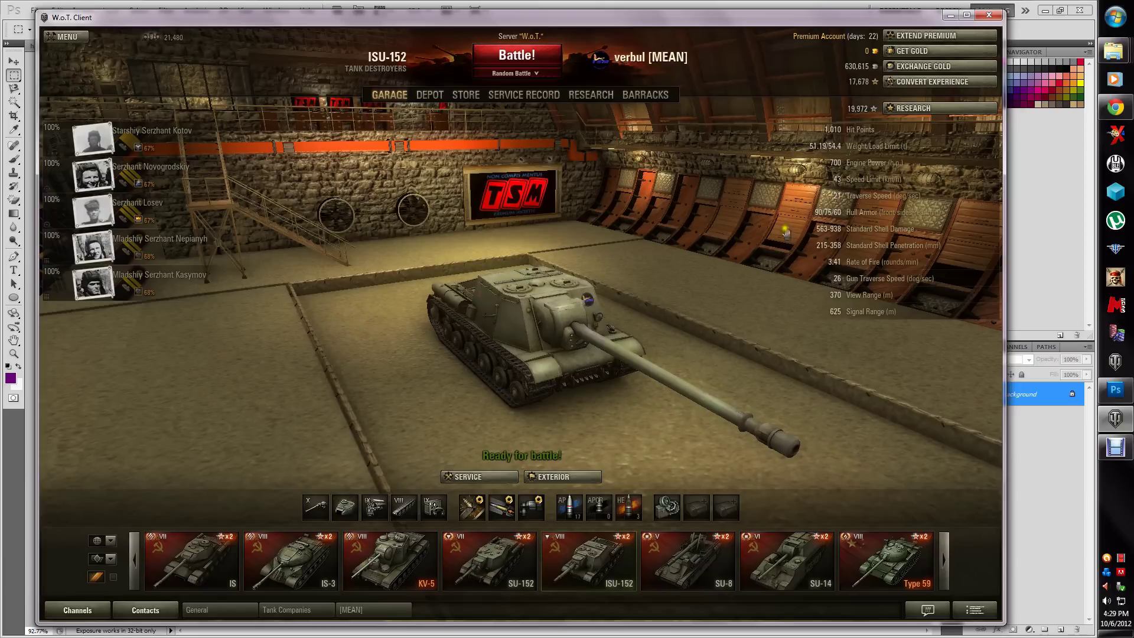
left_click(951, 15)
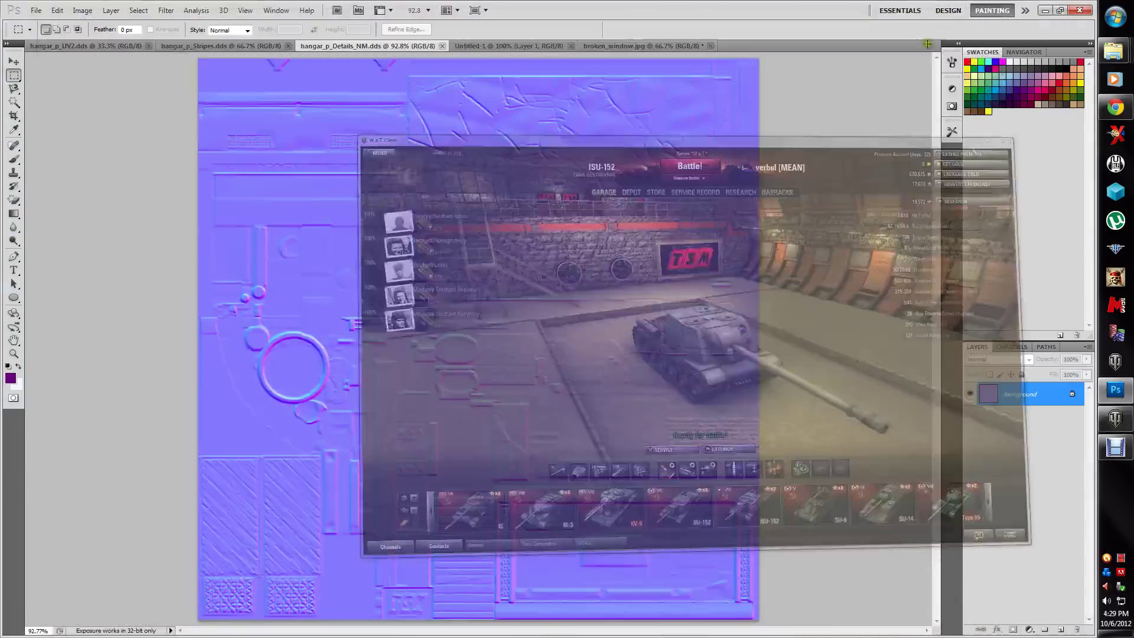
- Look through the open texture documents, finishing on the plain tan hangar_p_UV2.dds
left_click(541, 46)
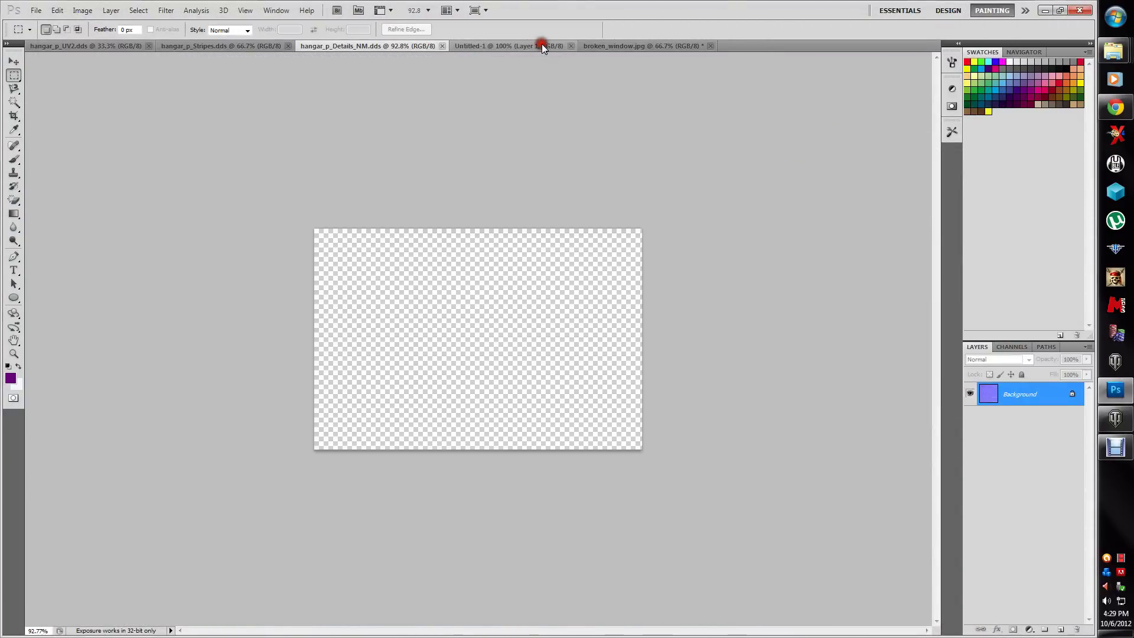
left_click(604, 46)
left_click(332, 45)
left_click(280, 46)
left_click(102, 46)
- Open hangar_p_UV2.dds from the Hangar_premiumus folder
left_click(34, 10)
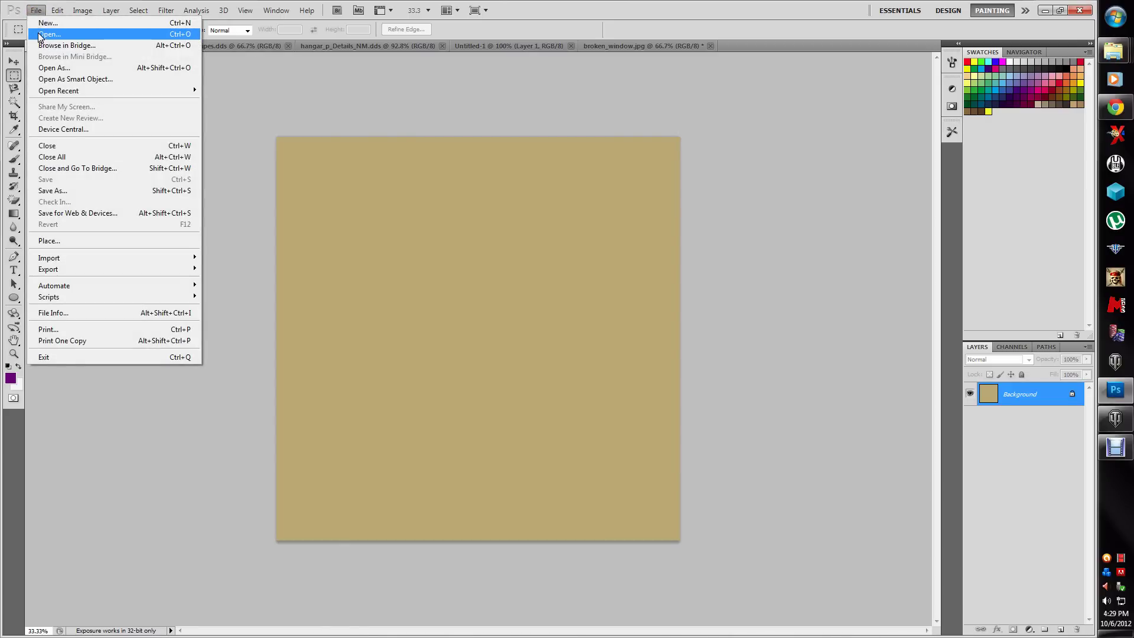
left_click(40, 35)
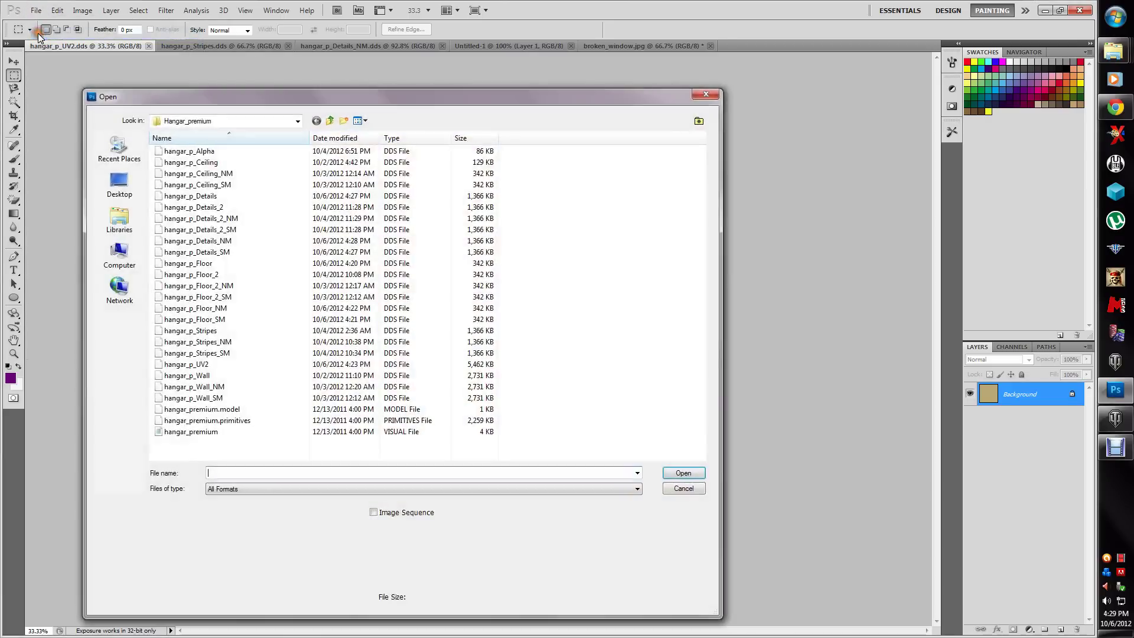
left_click(329, 121)
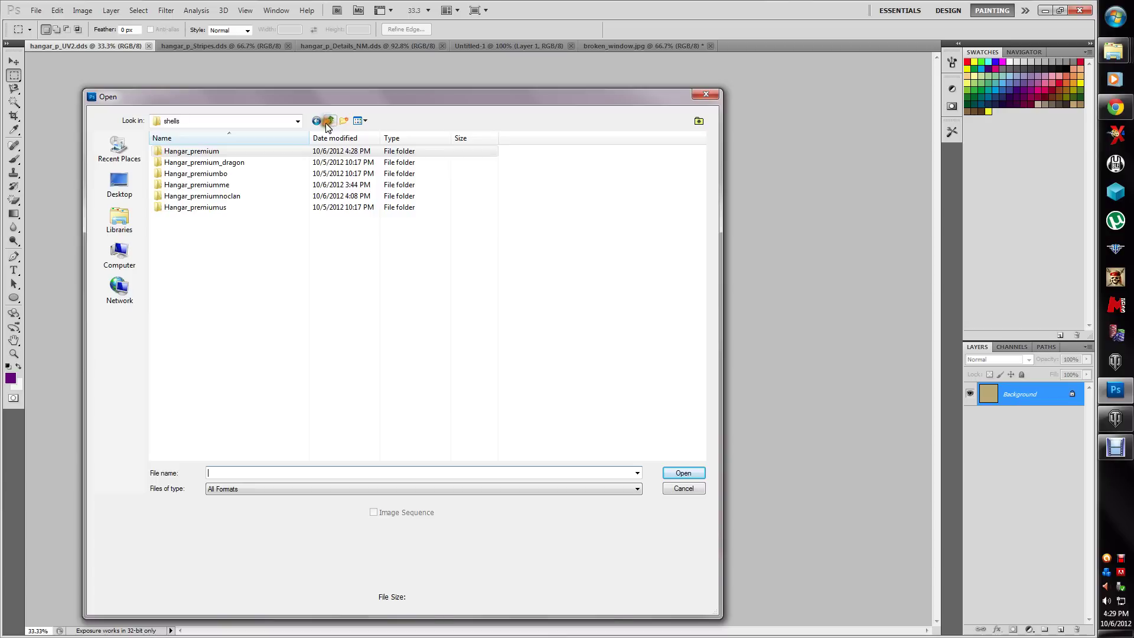
left_click(211, 210)
double_click(211, 209)
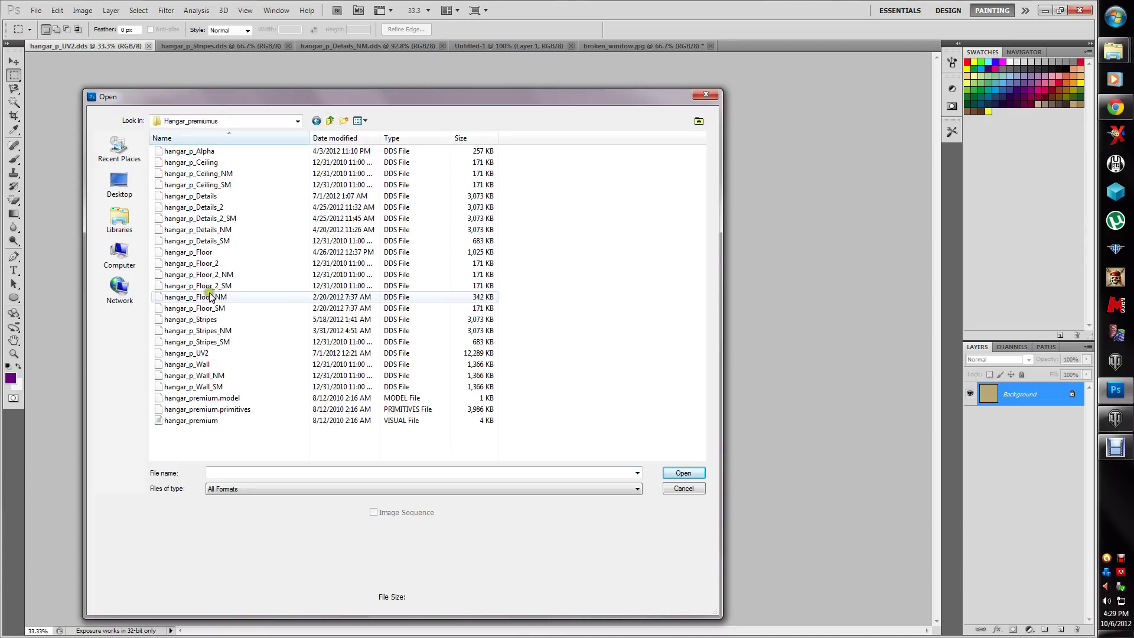
left_click(218, 354)
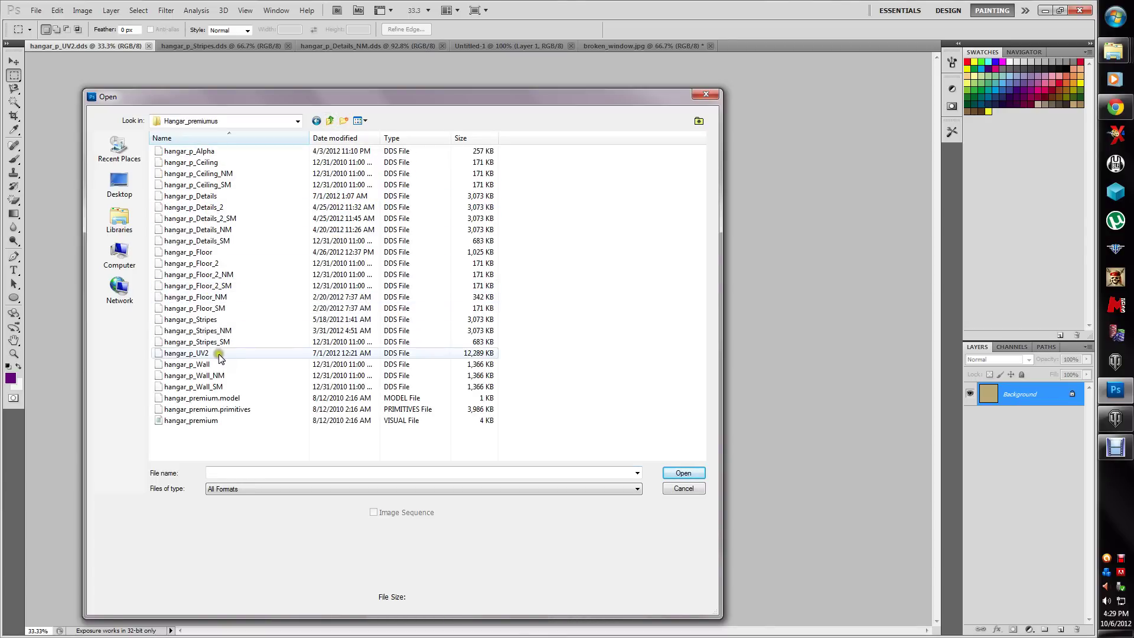
double_click(214, 354)
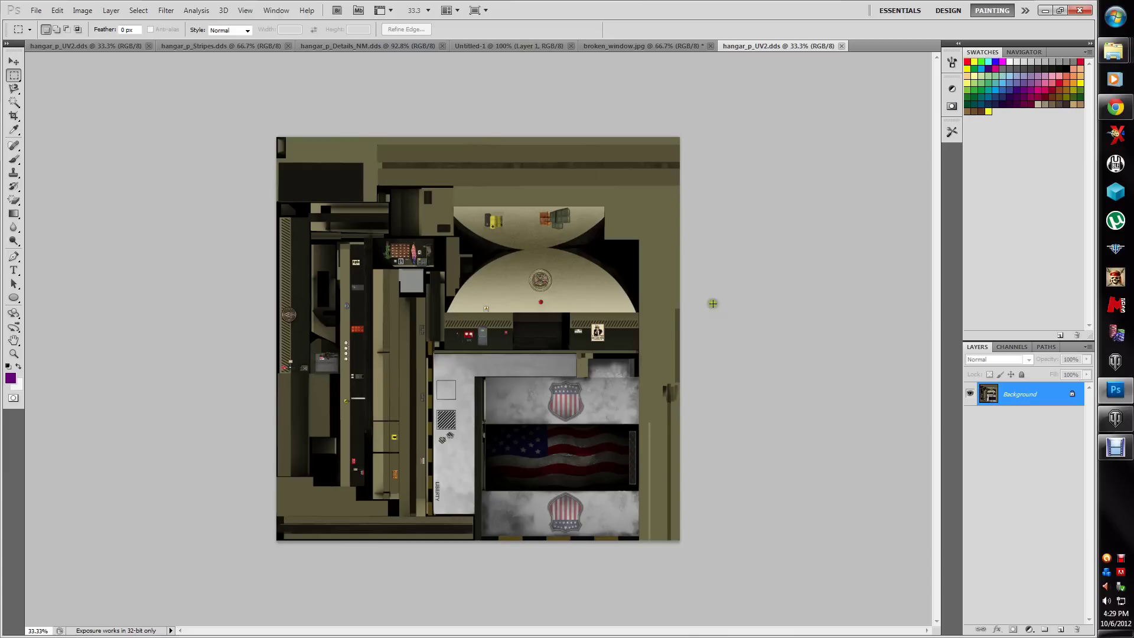
- Go back through the open documents to hangar_p_Stripes.dds and examine its stripe textures
left_click(672, 43)
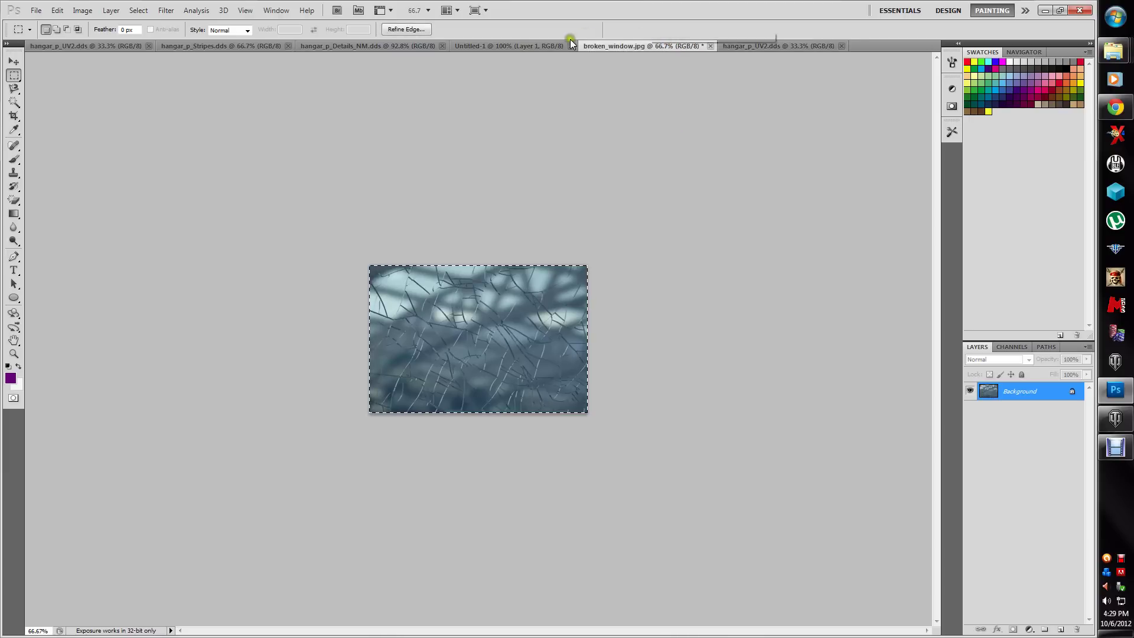
left_click(543, 46)
left_click(416, 46)
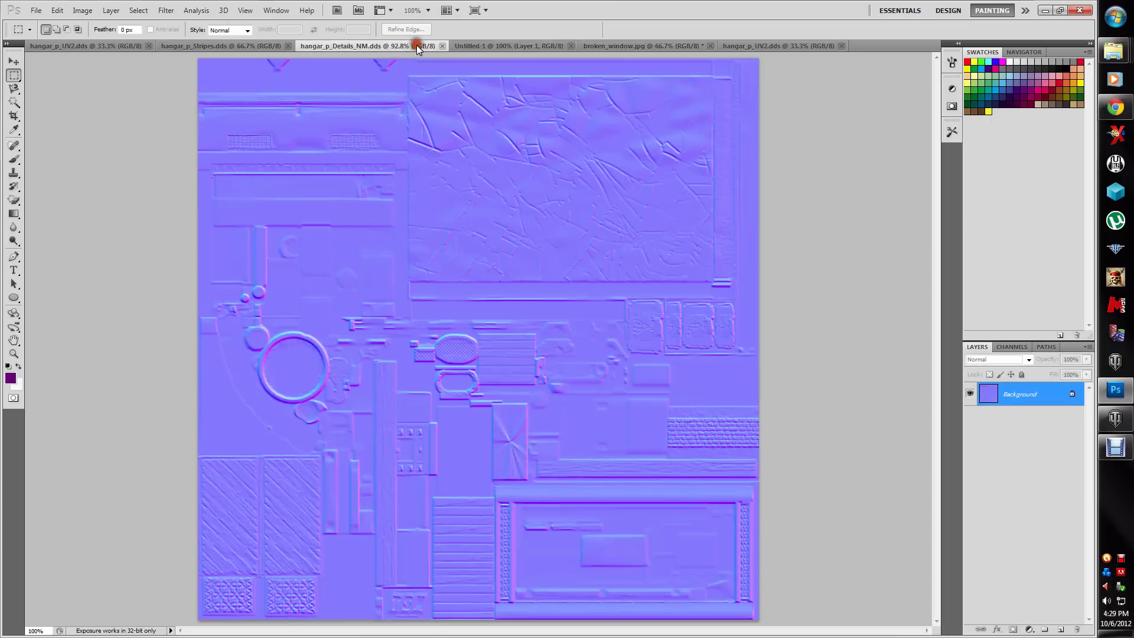
left_click(260, 44)
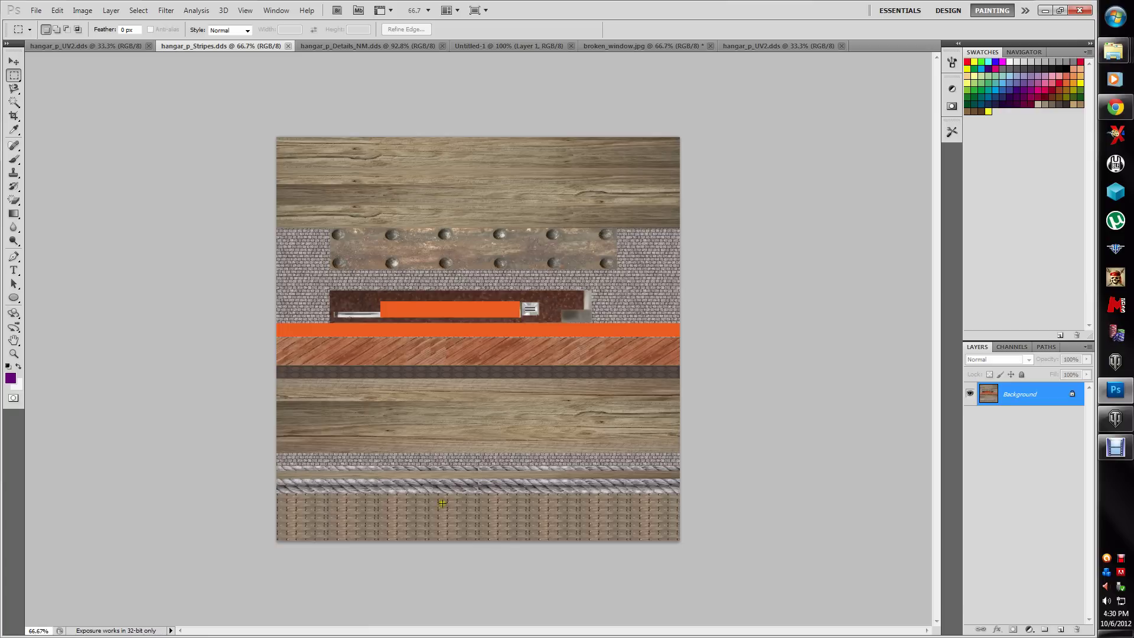
- Open hangar_p_Details_2.dds from the Hangar_premiumus folder
left_click(36, 10)
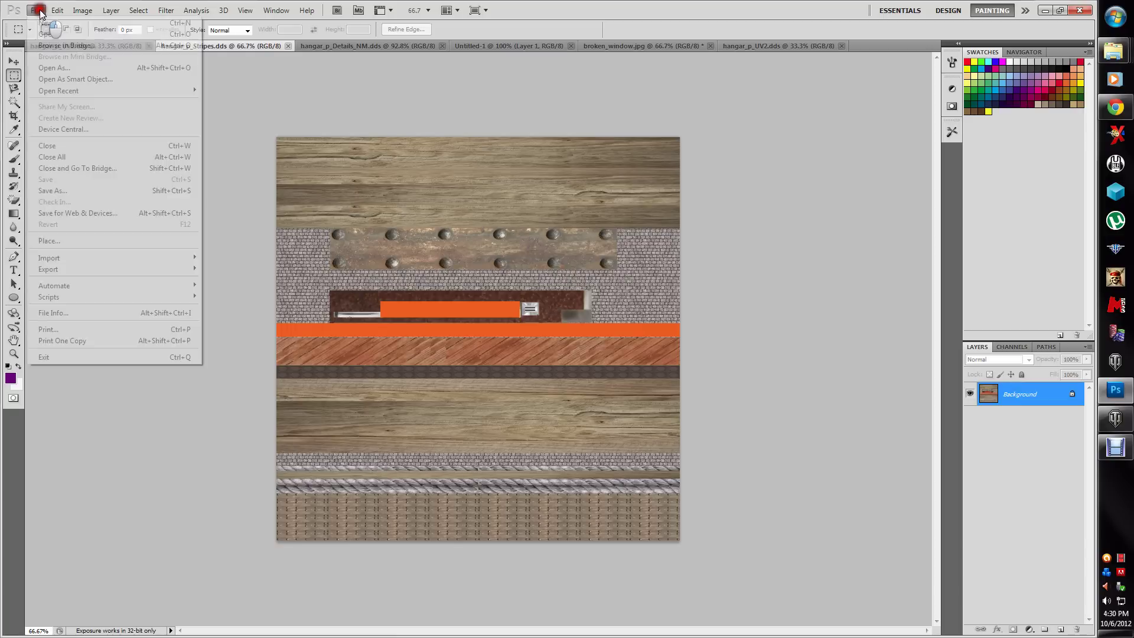
left_click(50, 33)
double_click(187, 208)
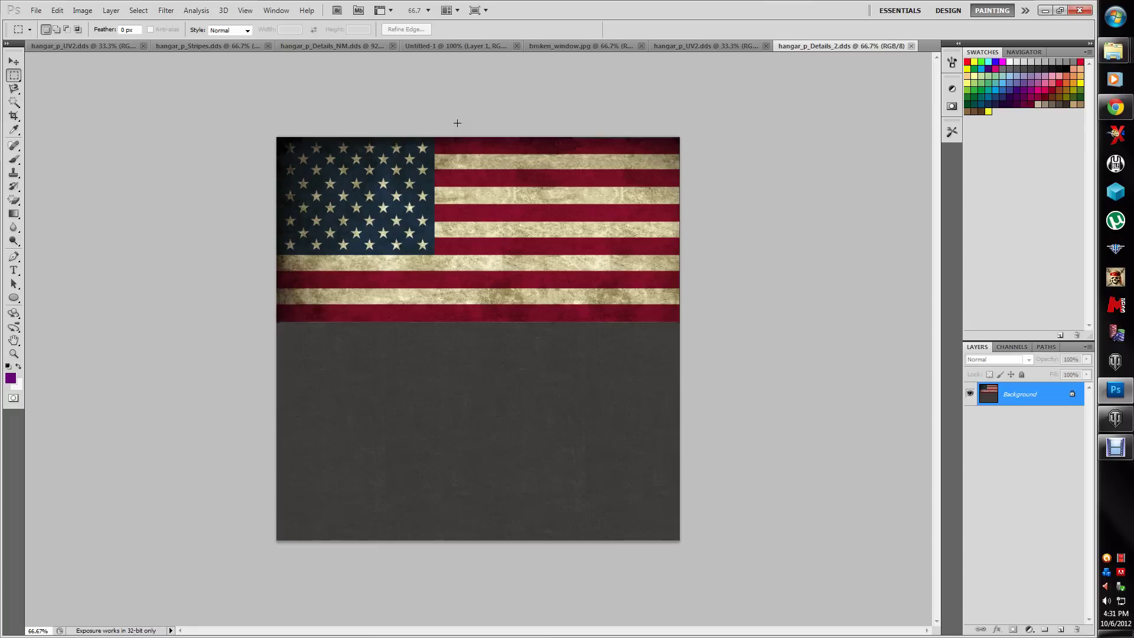
- Switch to Chrome and review the normal maps tutorial on tesalliance.org, then return to the NVIDIA Texture Tools download page
left_click(1116, 107)
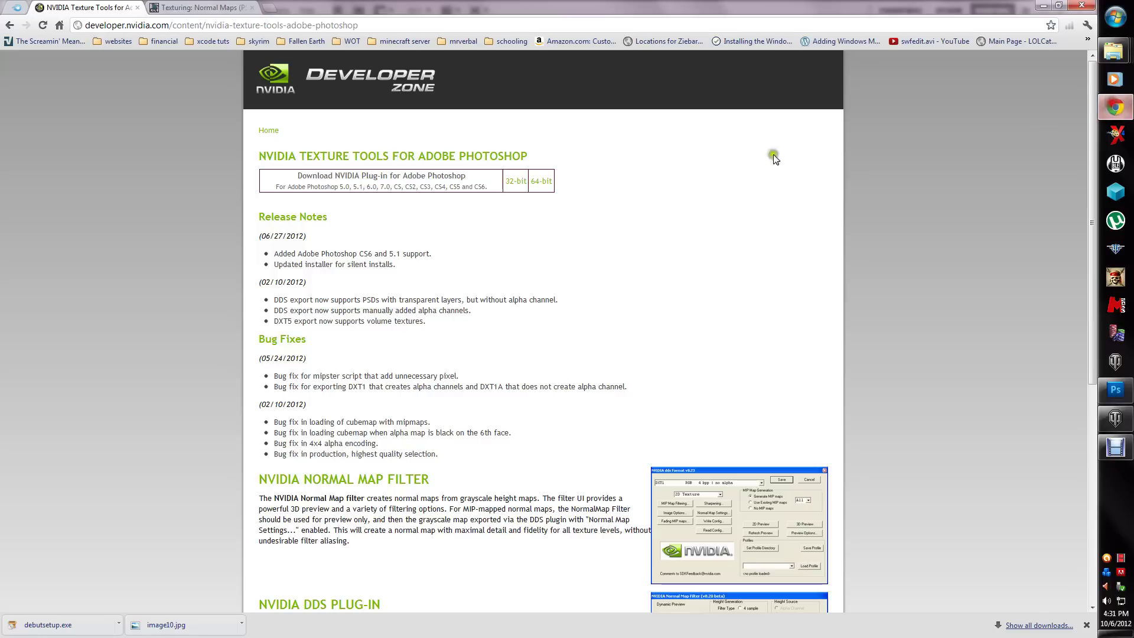
left_click(230, 11)
scroll(564, 284, "up", 10)
scroll(600, 265, "down", 6)
scroll(598, 292, "down", 15)
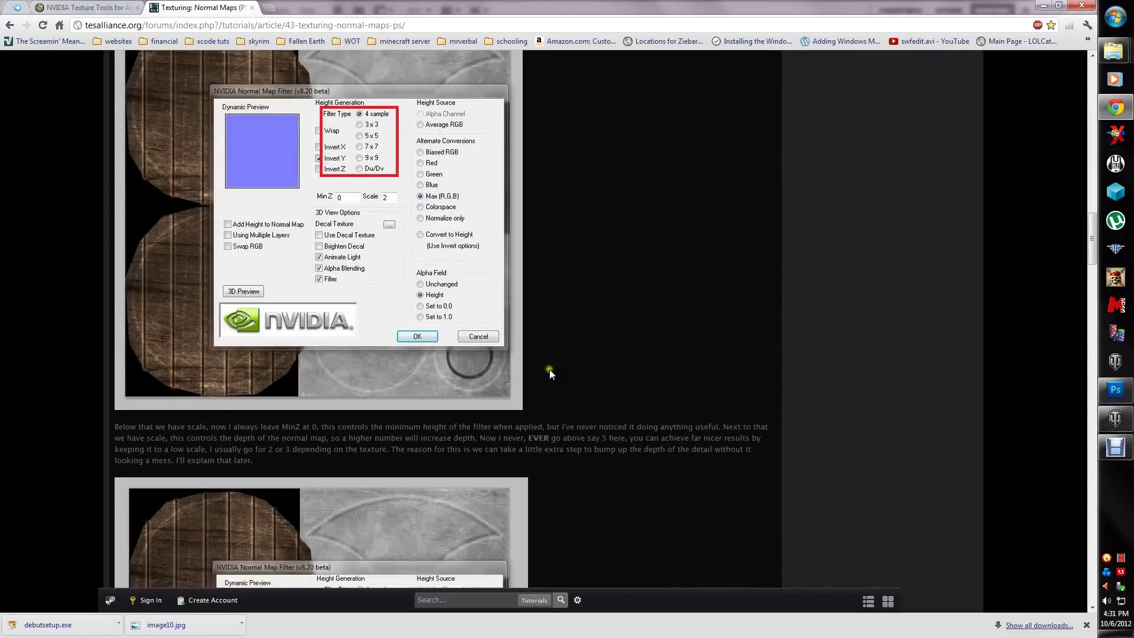
scroll(188, 285, "up", 7)
scroll(187, 284, "up", 5)
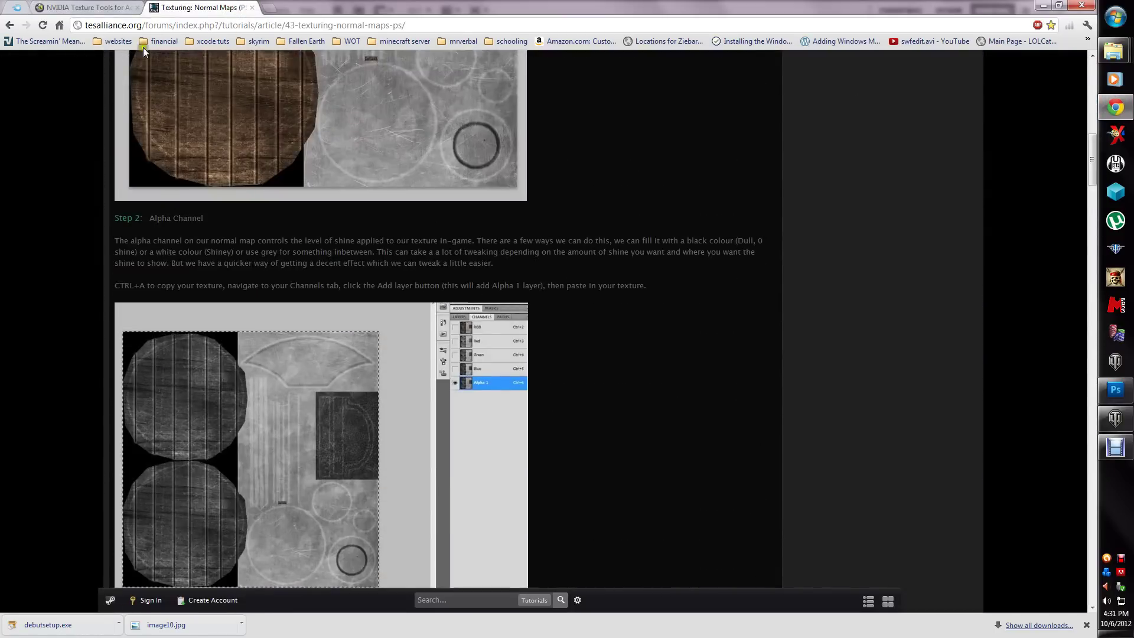
left_click(98, 8)
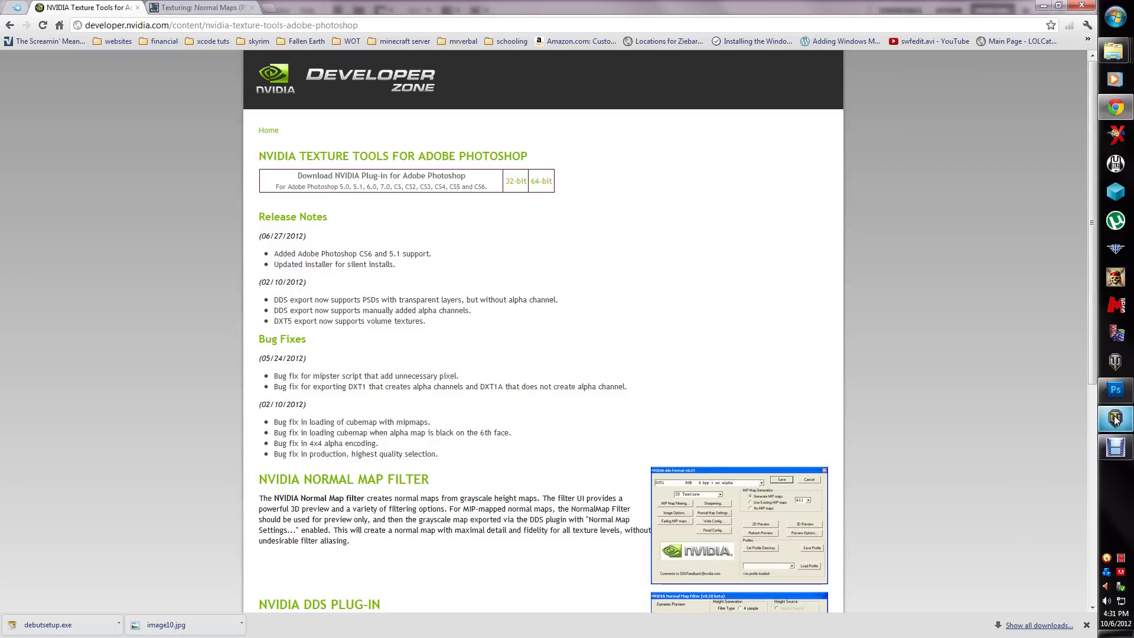
mouse_move(1115, 420)
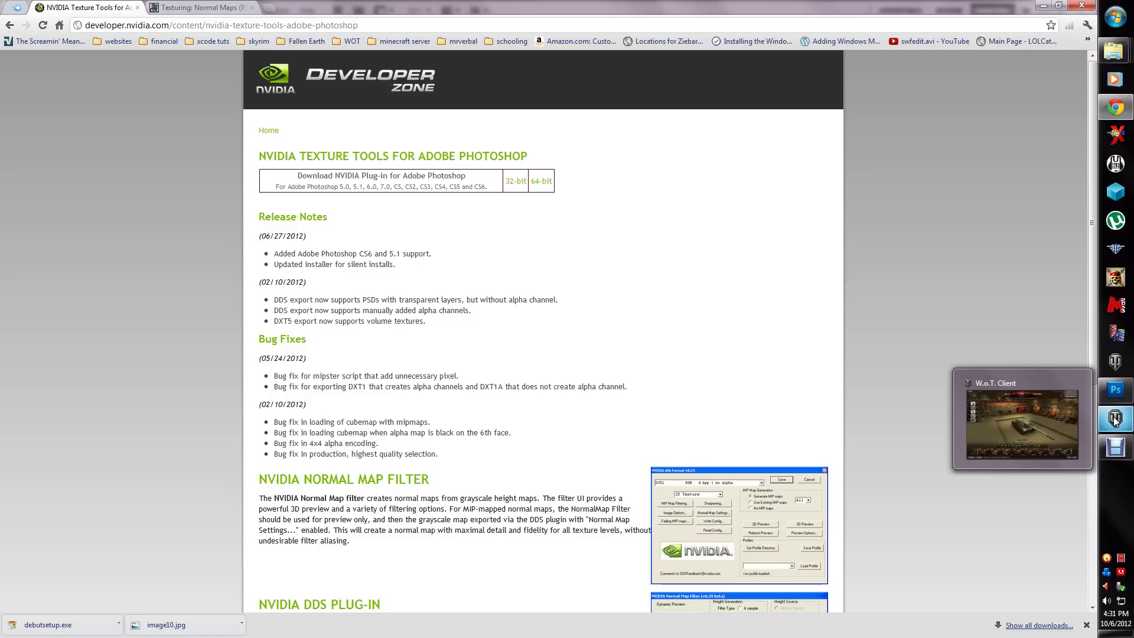
left_click(1121, 558)
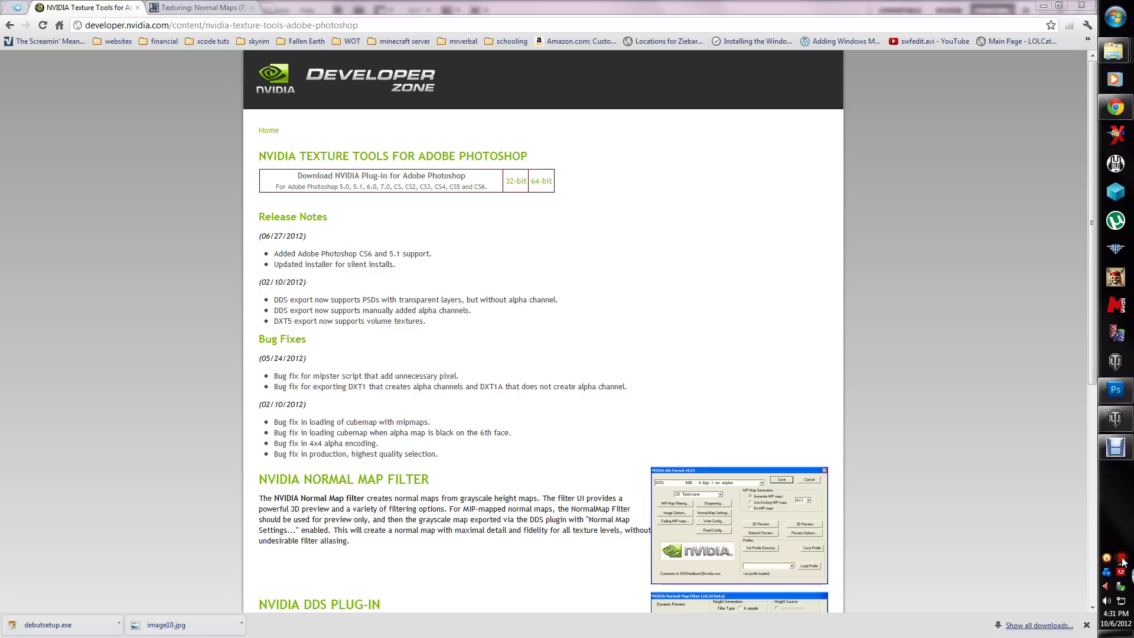